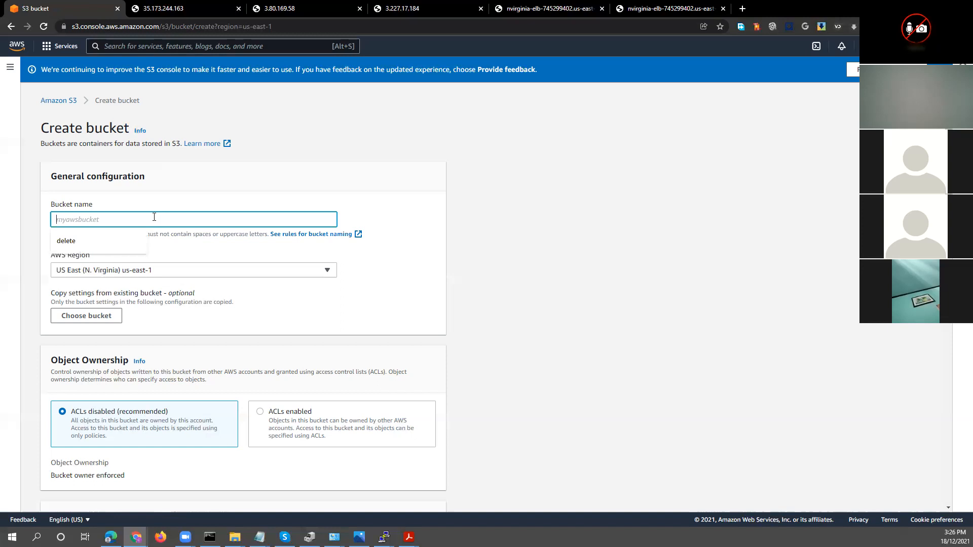
Name the new S3 bucket nexus-webserver
{"action": "type", "text": "nexus-webserver"}
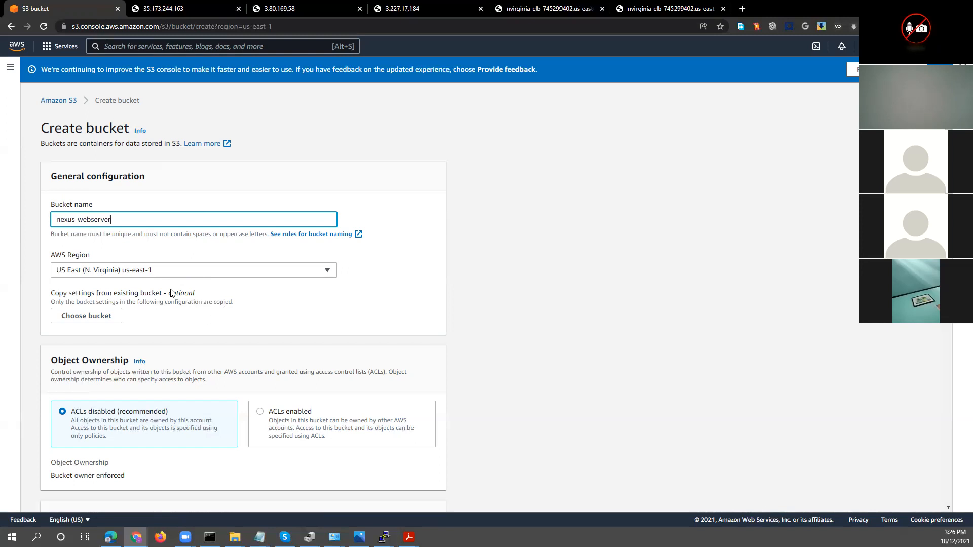
Turn off Block all public access, acknowledge that the bucket might become public, and enable Bucket Versioning
{"action": "scroll", "coordinate": [183, 319], "scroll_direction": "down", "scroll_amount": 1}
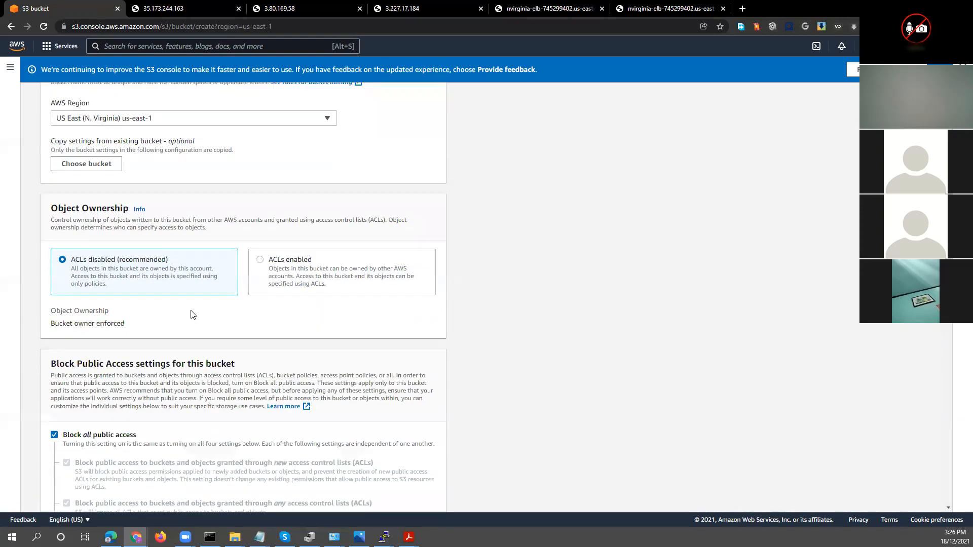
{"action": "scroll", "coordinate": [136, 295], "scroll_direction": "down", "scroll_amount": 3}
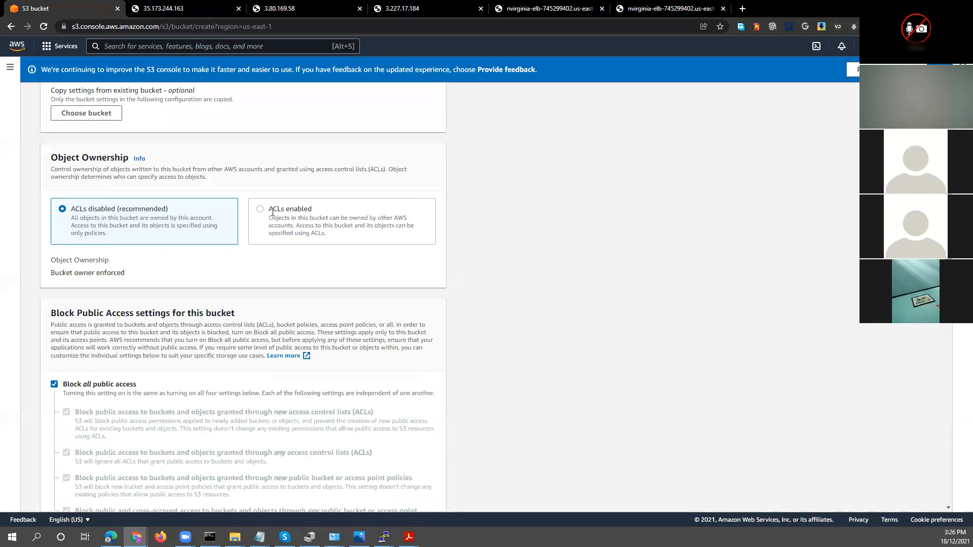
{"action": "scroll", "coordinate": [152, 233], "scroll_direction": "down", "scroll_amount": 4}
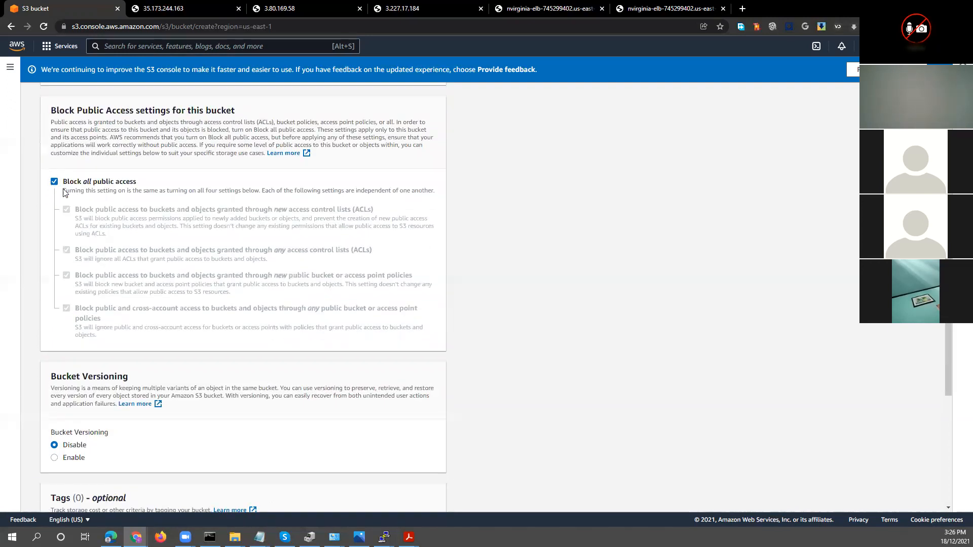
{"action": "left_click", "coordinate": [55, 182]}
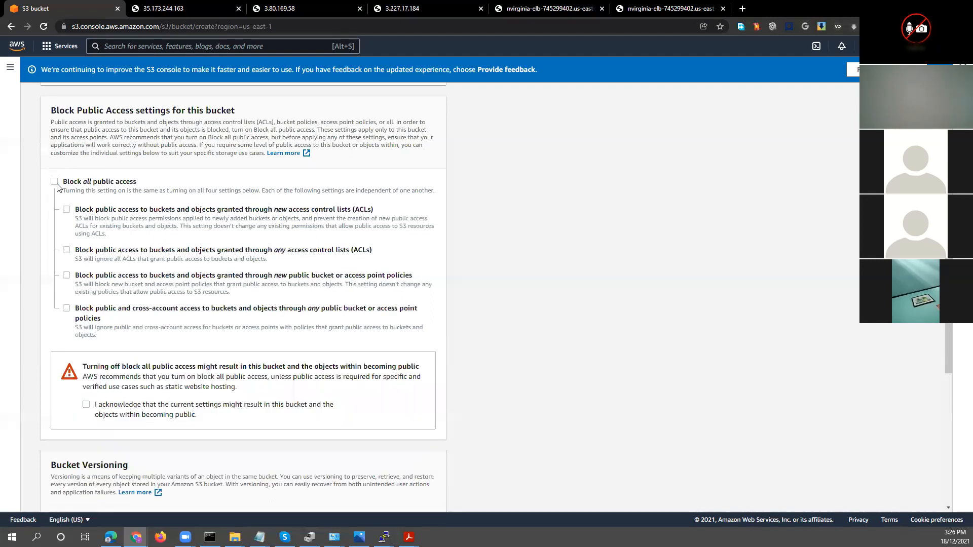
{"action": "left_click", "coordinate": [87, 404]}
{"action": "scroll", "coordinate": [259, 415], "scroll_direction": "down", "scroll_amount": 4}
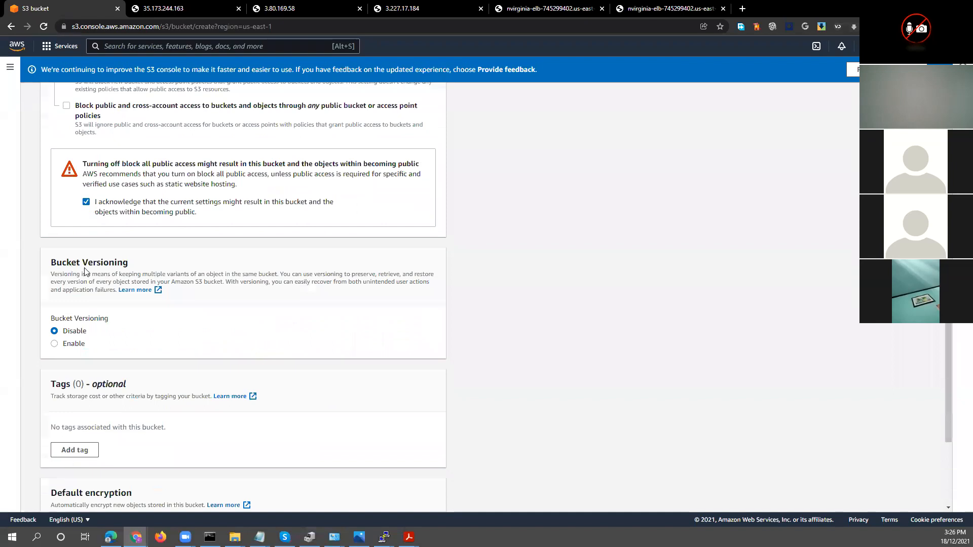
{"action": "left_click", "coordinate": [55, 345]}
Try enabling server-side encryption and Object Lock for the bucket, setting each back to Disable
{"action": "scroll", "coordinate": [71, 362], "scroll_direction": "down", "scroll_amount": 4}
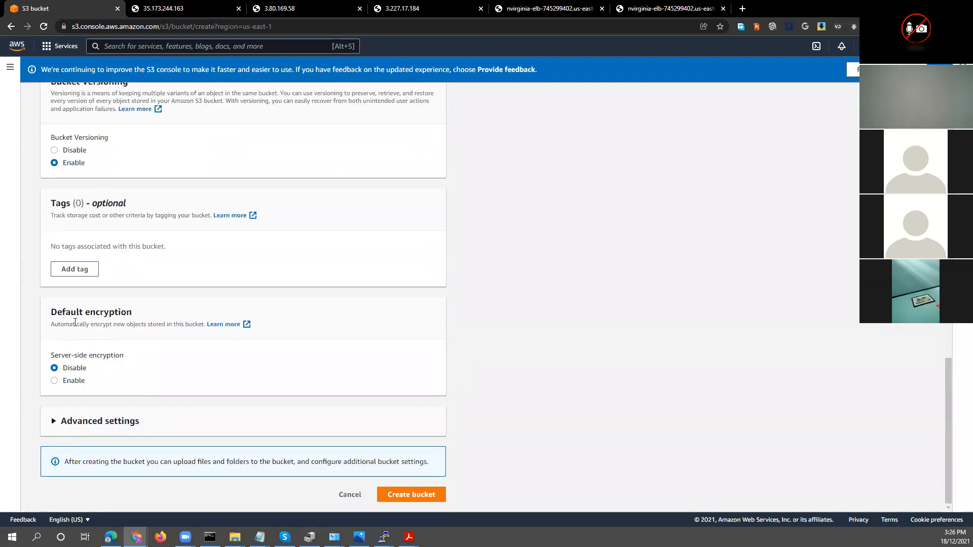
{"action": "left_click", "coordinate": [54, 382]}
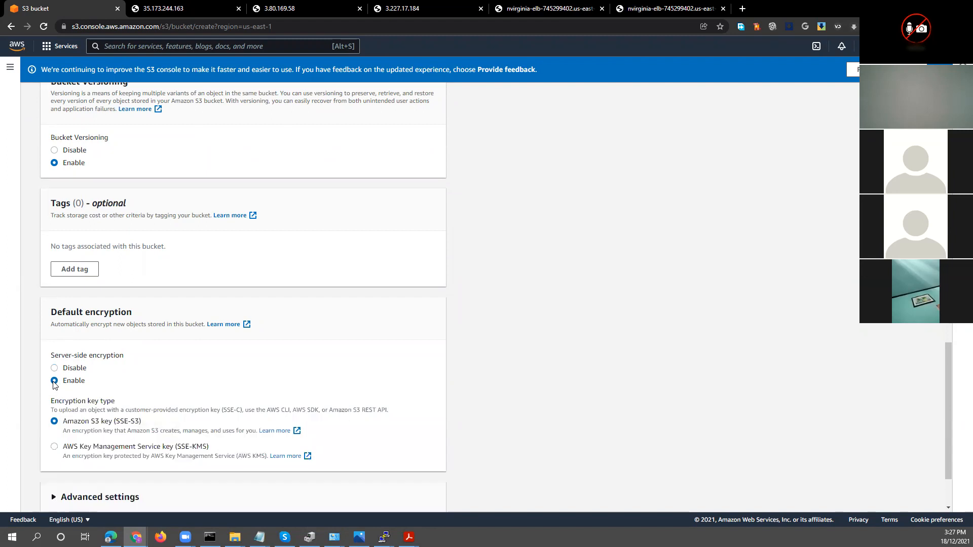
{"action": "left_click", "coordinate": [54, 368]}
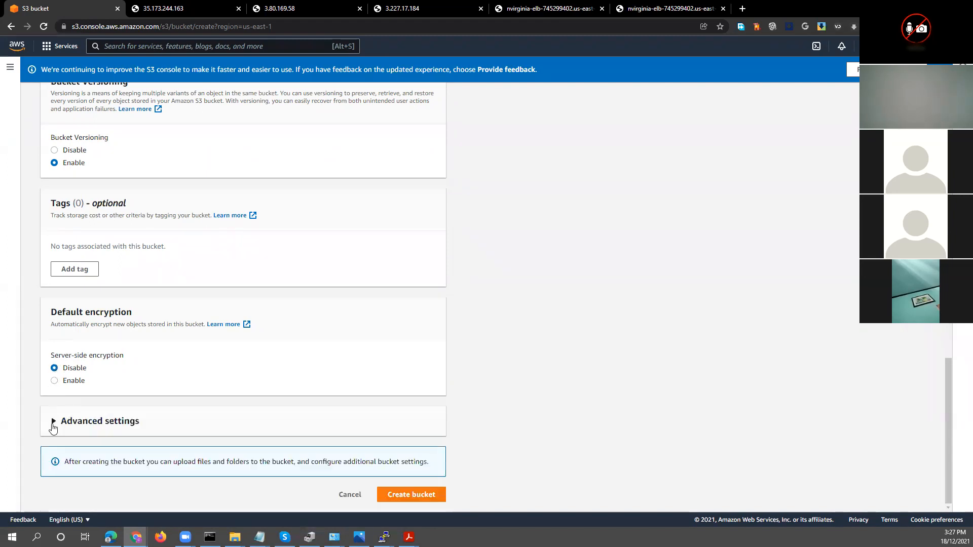
{"action": "left_click", "coordinate": [53, 428]}
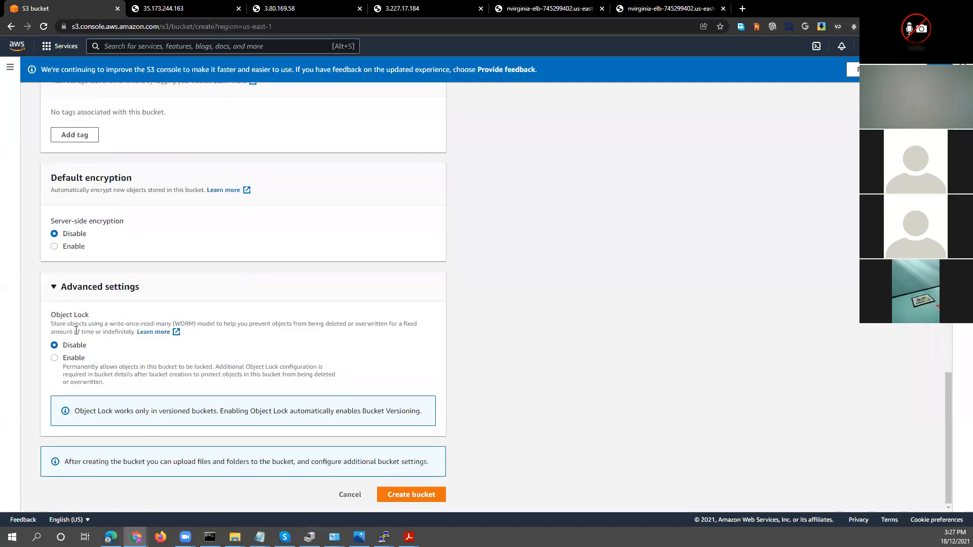
{"action": "left_click", "coordinate": [54, 358]}
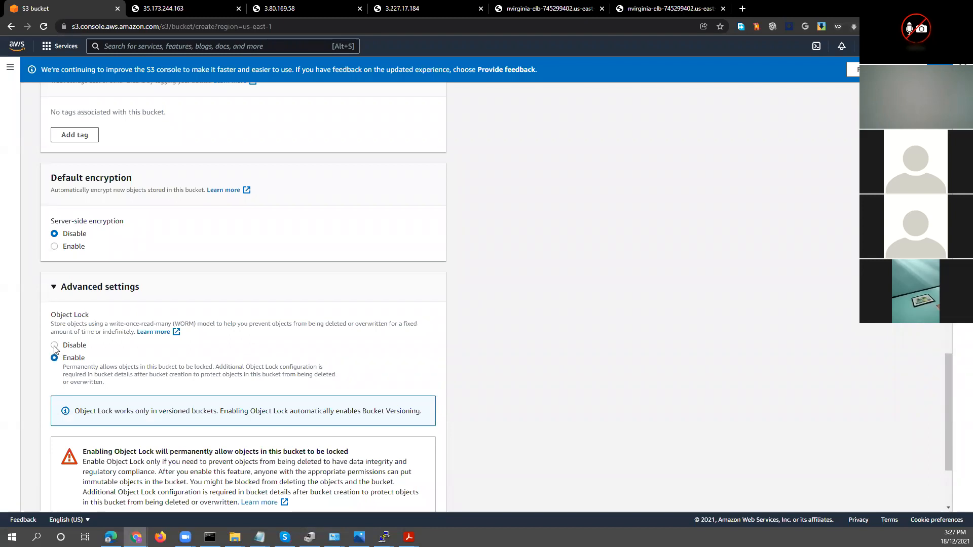
{"action": "left_click", "coordinate": [54, 346]}
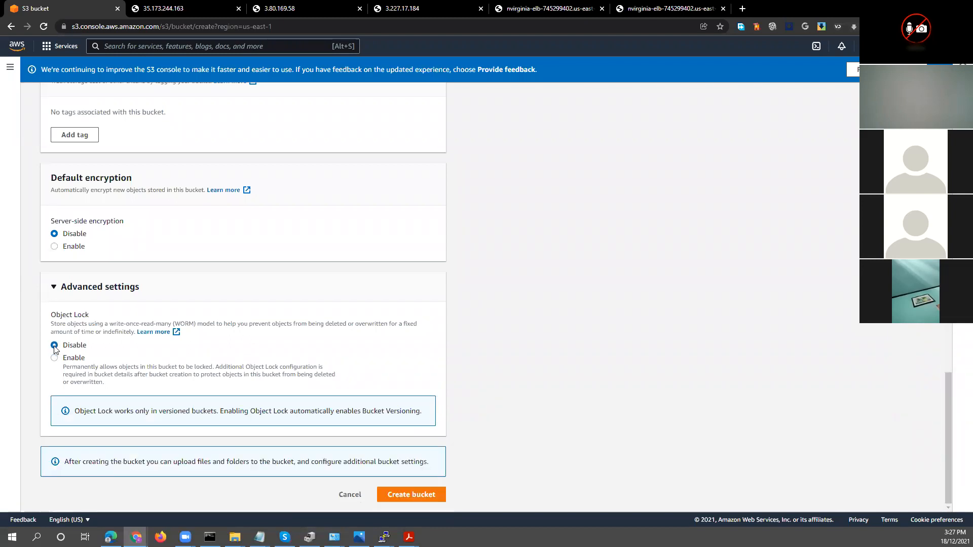
Create the bucket and open nexus-webserver from the bucket list
{"action": "left_click", "coordinate": [395, 495]}
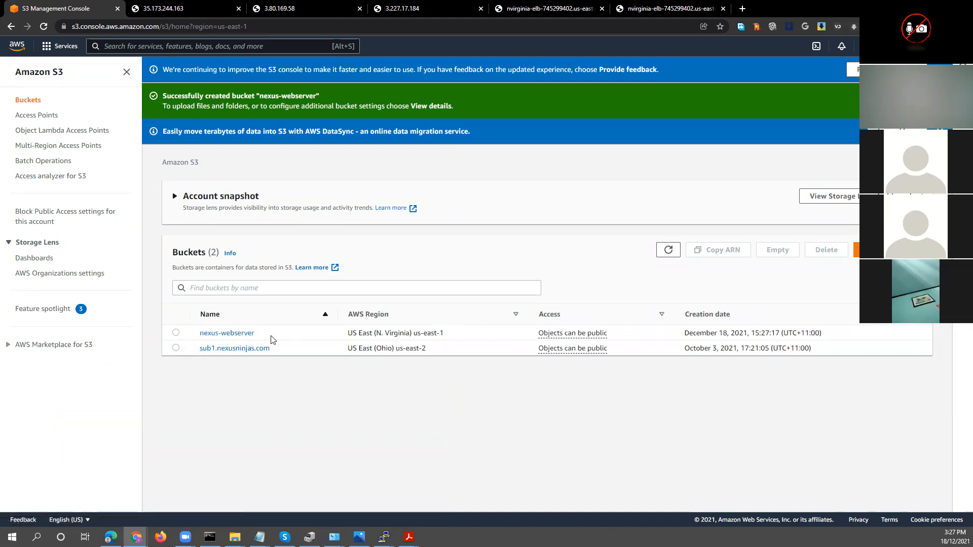
{"action": "left_click", "coordinate": [243, 333]}
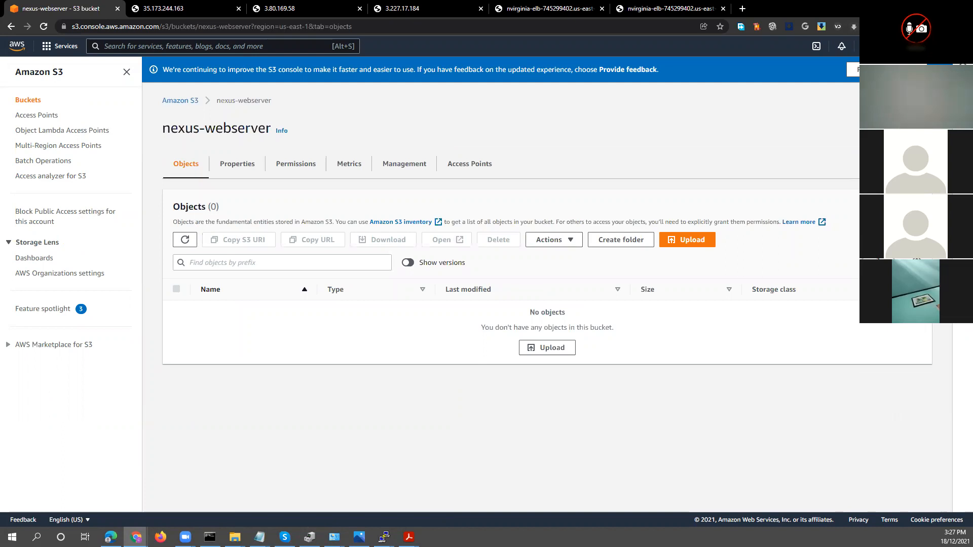
Start an upload to the bucket and add index.html from the AWS Cloud Practitioner\For Distribution folder
{"action": "key", "text": "alt+Tab"}
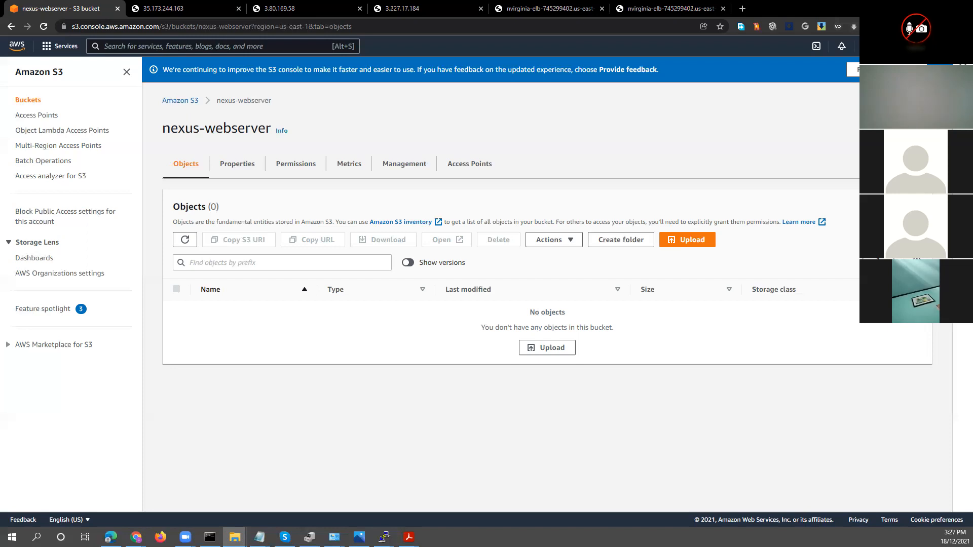
{"action": "left_click", "coordinate": [557, 349]}
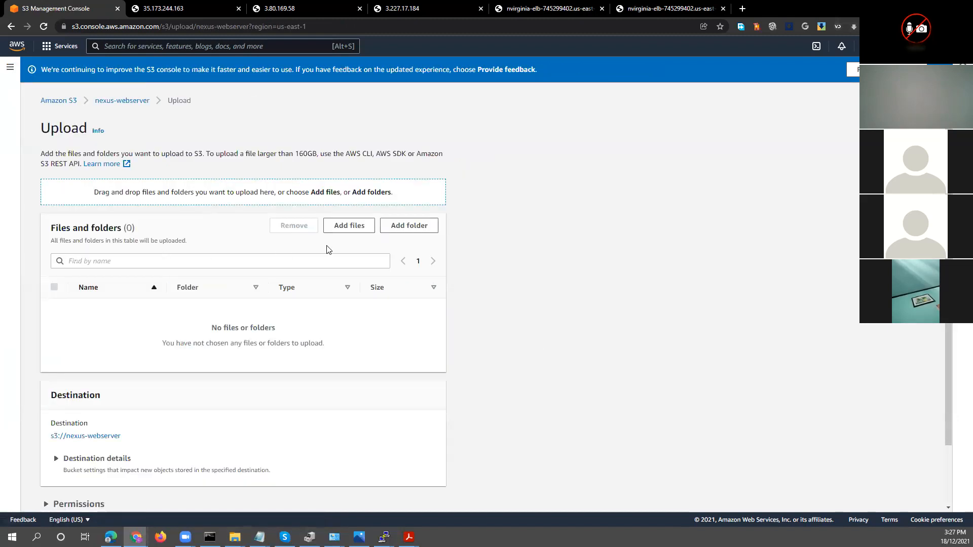
{"action": "left_click", "coordinate": [341, 229]}
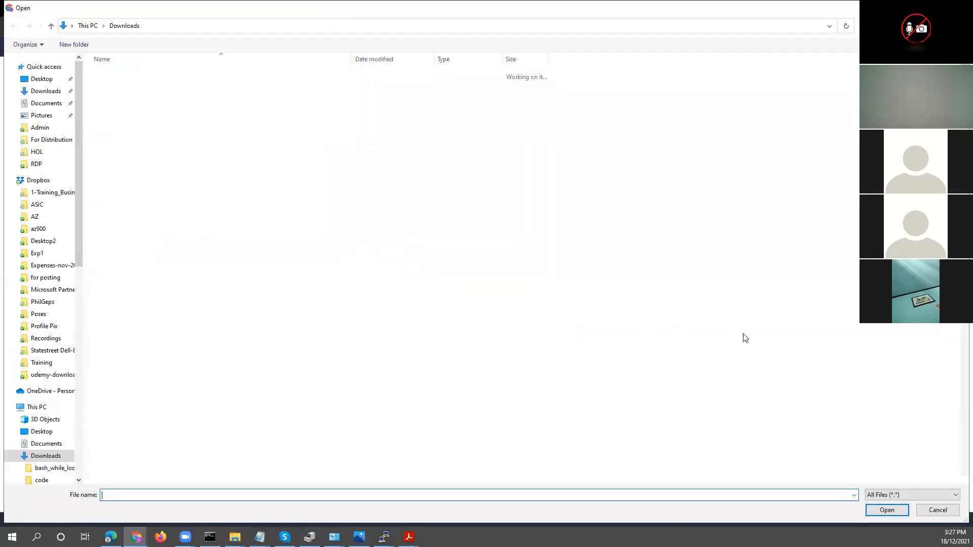
{"action": "type", "text": "C:\\DB\\Dropbox\\1-Training_Business\\Trainings\\AWS\\AWS Cloud Practitioner\\For Distribution"}
{"action": "left_click", "coordinate": [876, 511]}
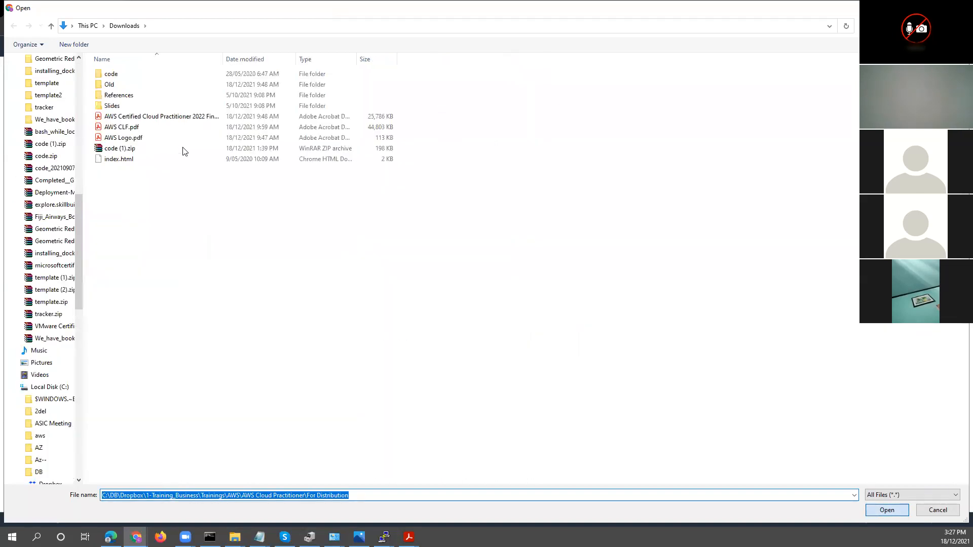
{"action": "double_click", "coordinate": [125, 159]}
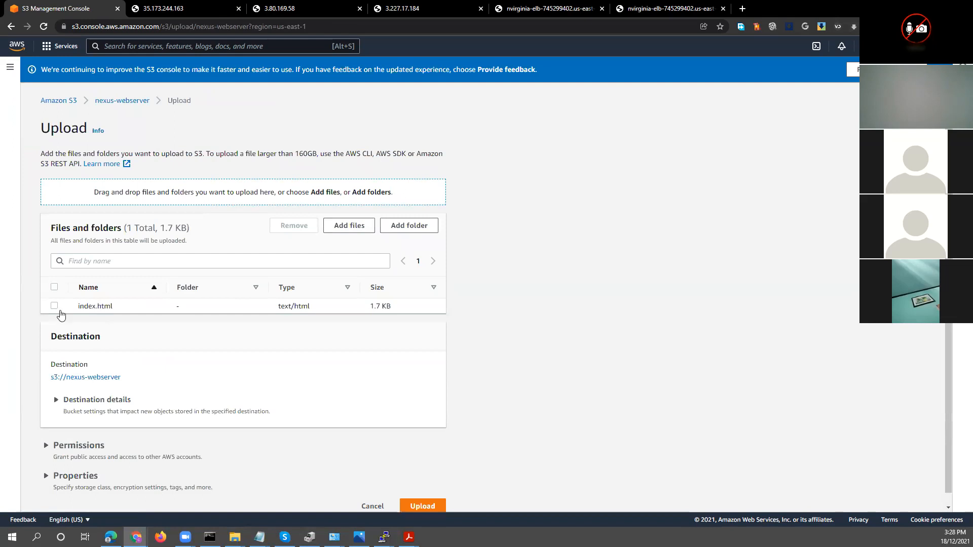
Review the upload's permissions and storage classes, trying Glacier Deep Archive and returning to Standard
{"action": "scroll", "coordinate": [59, 315], "scroll_direction": "down", "scroll_amount": 1}
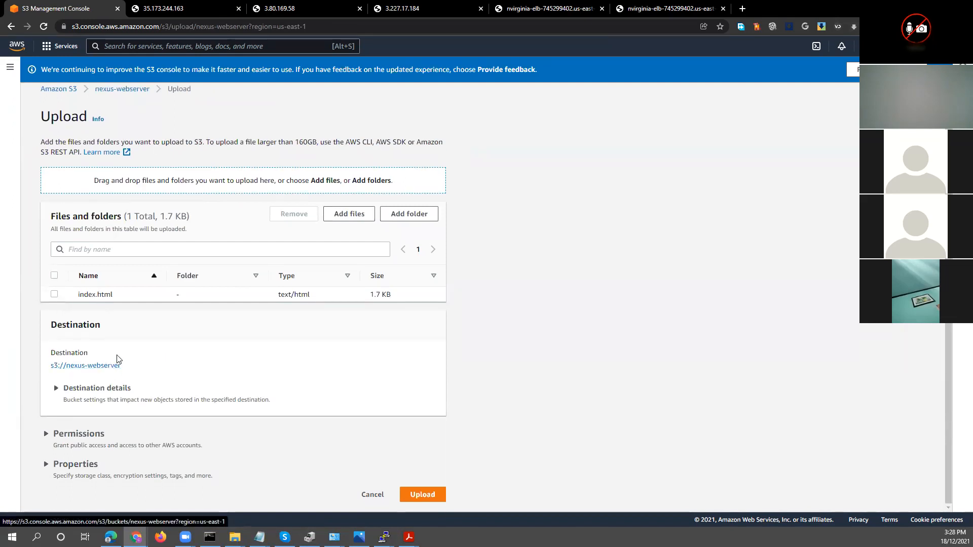
{"action": "left_click", "coordinate": [46, 434]}
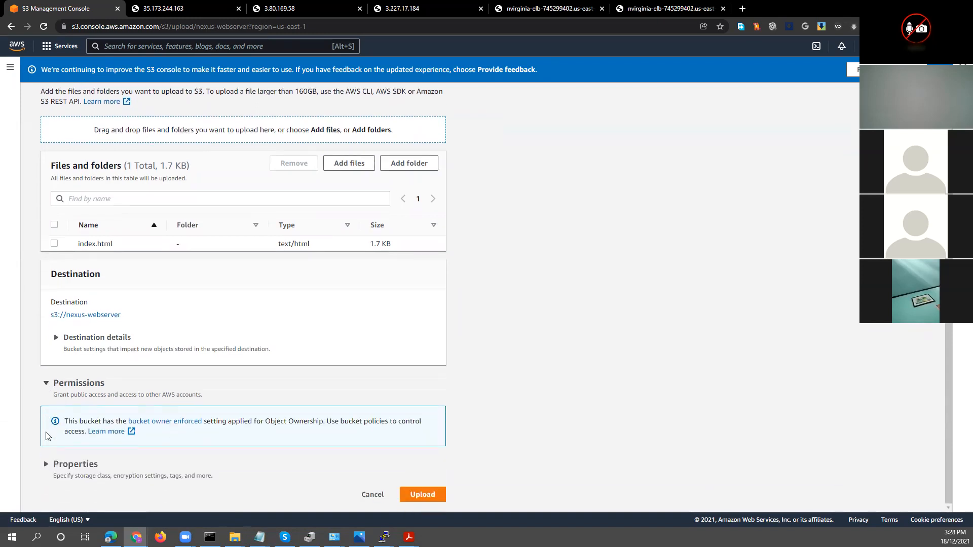
{"action": "left_click", "coordinate": [46, 464]}
{"action": "scroll", "coordinate": [43, 459], "scroll_direction": "down", "scroll_amount": 4}
{"action": "scroll", "coordinate": [43, 457], "scroll_direction": "down", "scroll_amount": 4}
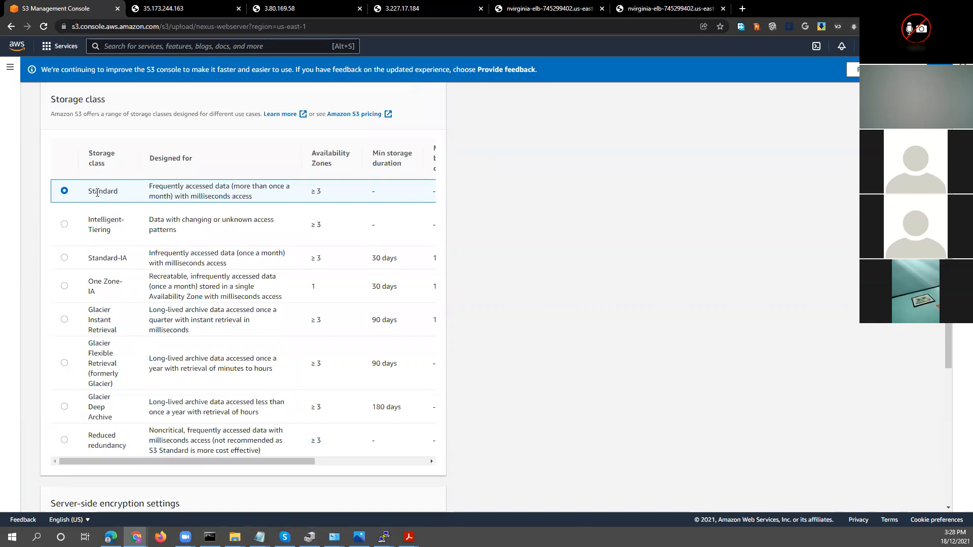
{"action": "left_click_drag", "start_coordinate": [150, 188], "coordinate": [223, 186]}
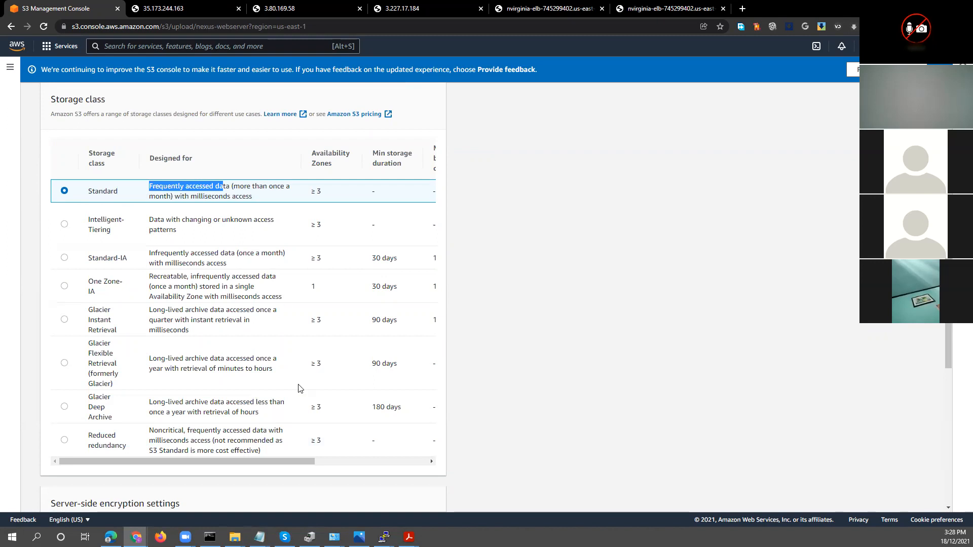
{"action": "left_click", "coordinate": [64, 407]}
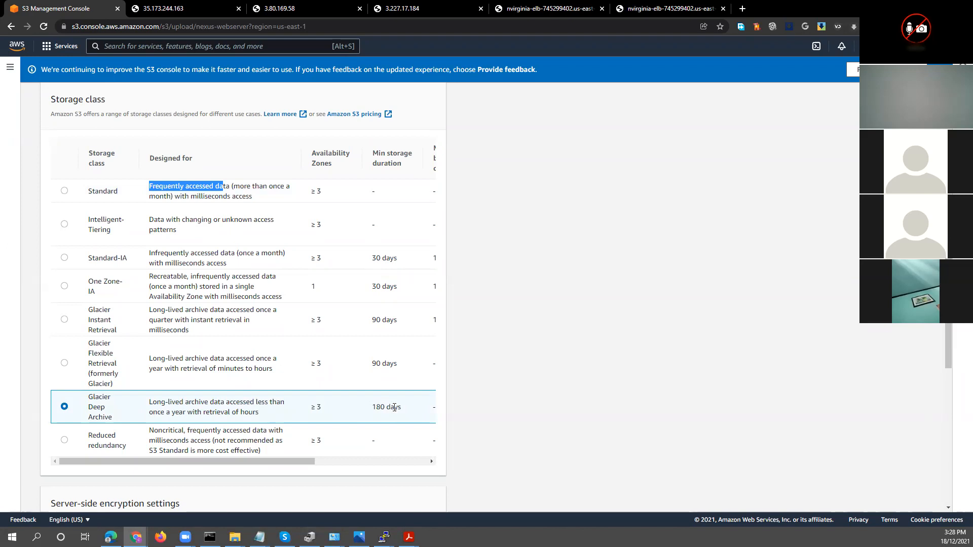
{"action": "left_click", "coordinate": [65, 191]}
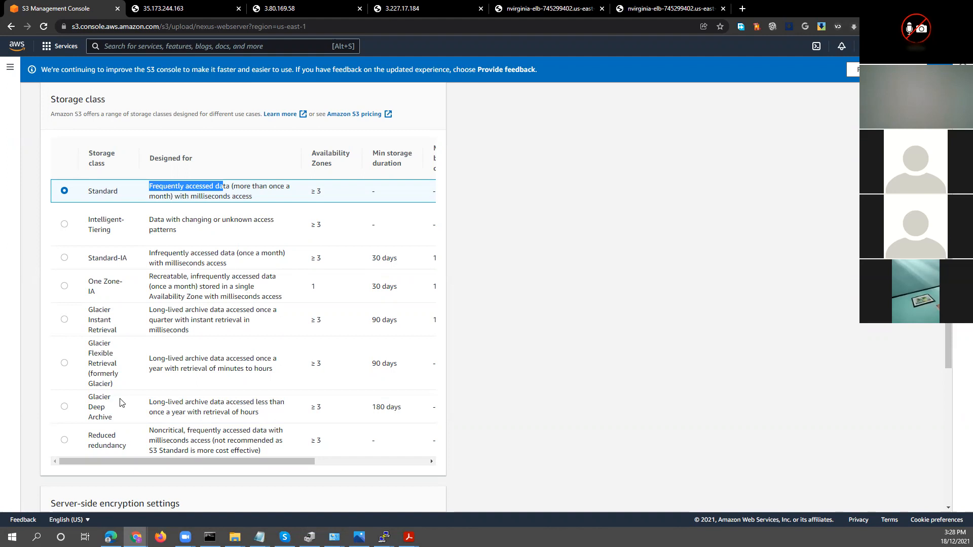
Check the remaining encryption, tag and metadata settings and upload index.html to the bucket
{"action": "scroll", "coordinate": [124, 402], "scroll_direction": "down", "scroll_amount": 4}
{"action": "scroll", "coordinate": [120, 397], "scroll_direction": "down", "scroll_amount": 3}
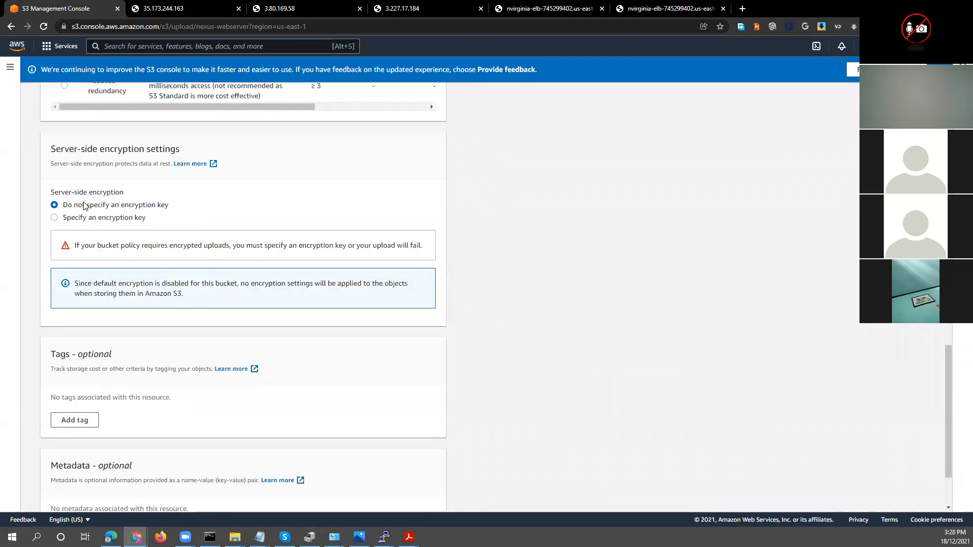
{"action": "scroll", "coordinate": [78, 213], "scroll_direction": "down", "scroll_amount": 2}
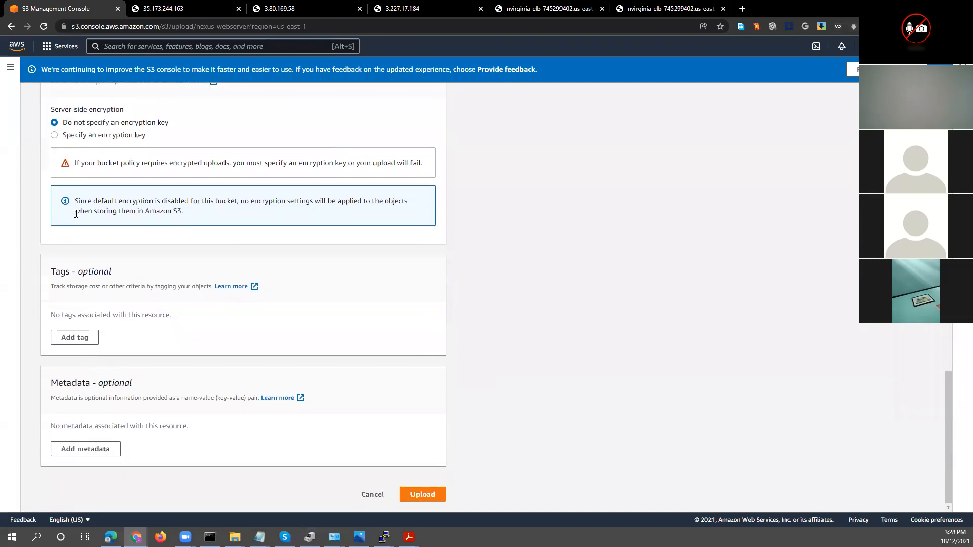
{"action": "left_click", "coordinate": [409, 495]}
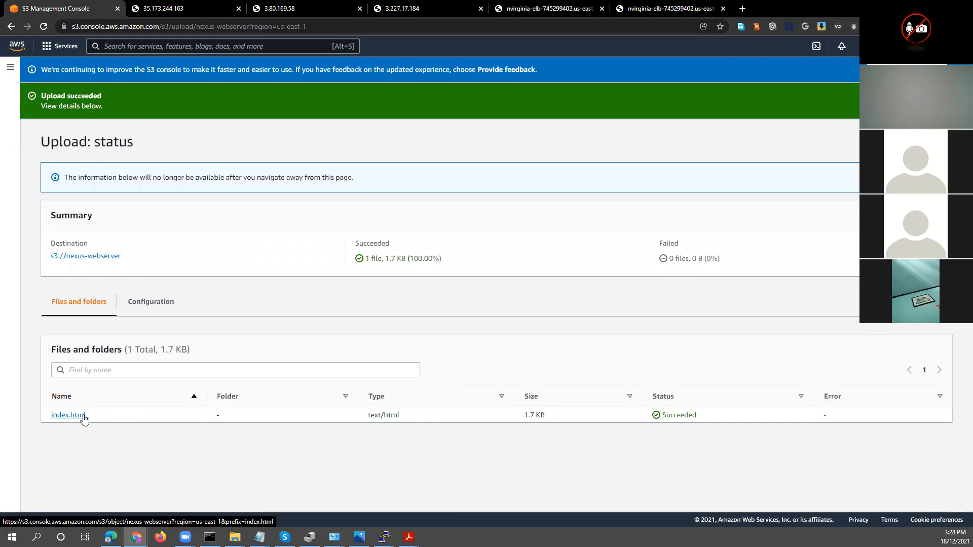
Open the uploaded index.html object and examine the owner and public access entries in its access control list
{"action": "left_click", "coordinate": [76, 416]}
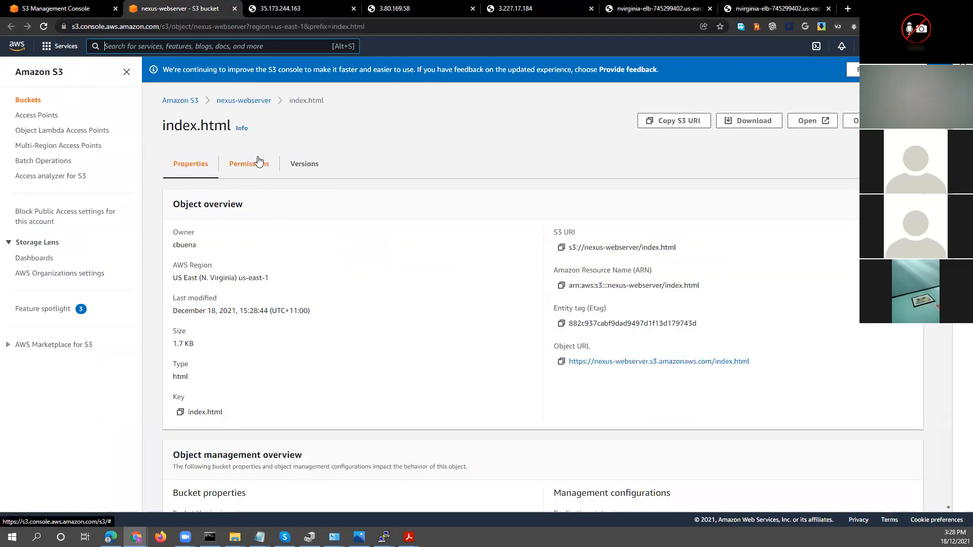
{"action": "left_click", "coordinate": [252, 168]}
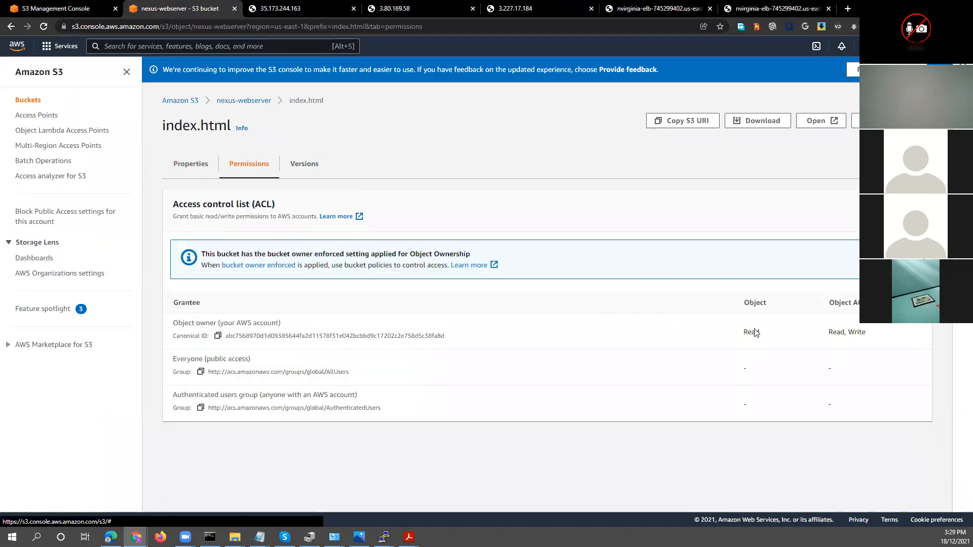
{"action": "left_click_drag", "start_coordinate": [230, 323], "coordinate": [882, 338]}
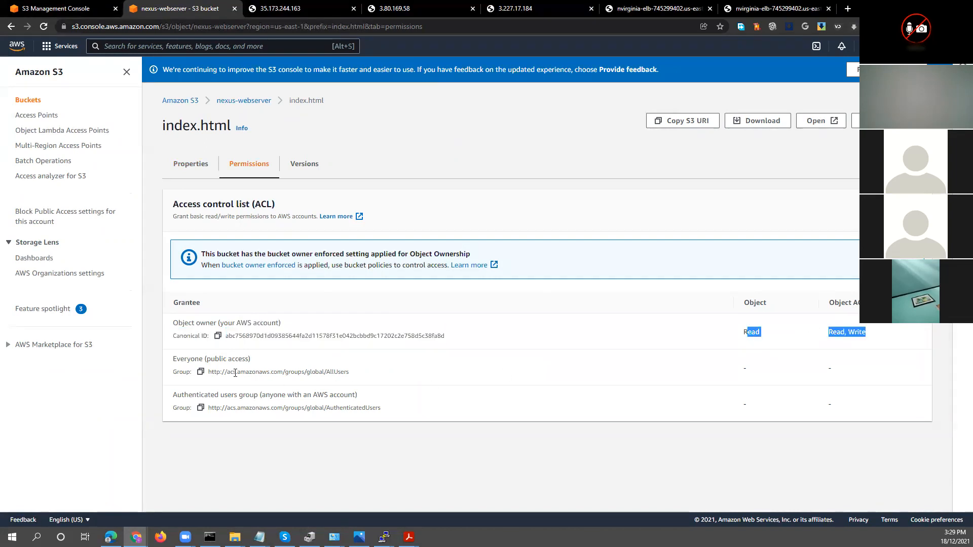
{"action": "left_click_drag", "start_coordinate": [211, 359], "coordinate": [282, 370]}
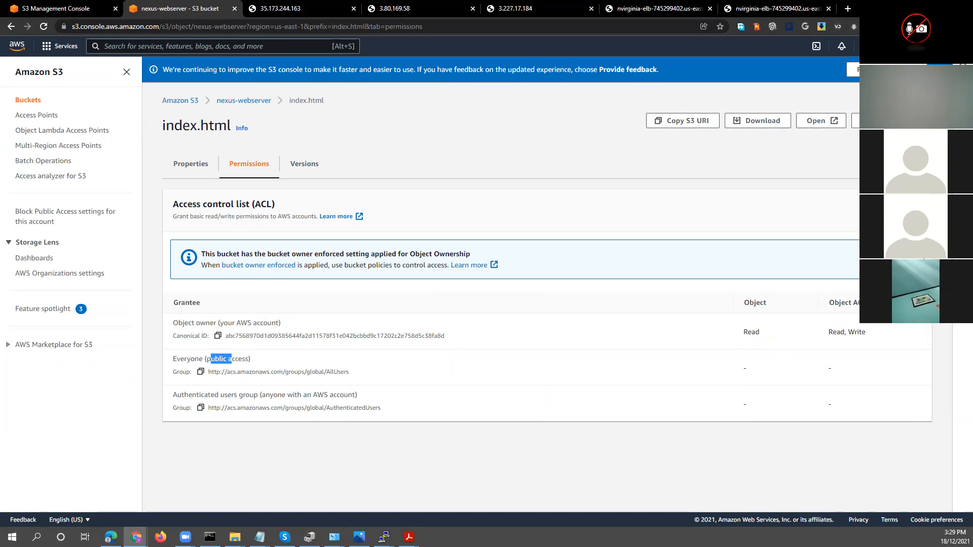
Check the actions available for index.html, close the list and return to the object's properties
{"action": "left_click", "coordinate": [856, 121]}
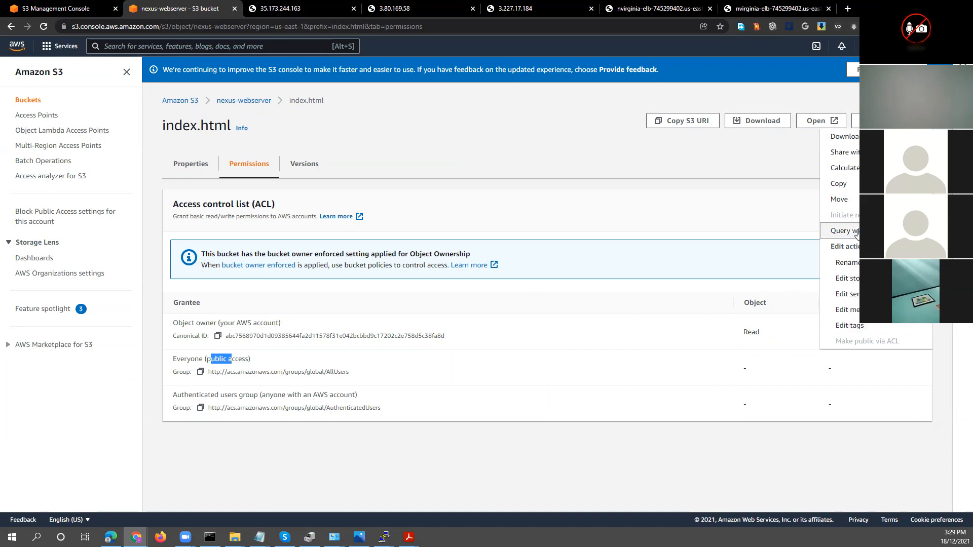
{"action": "left_click", "coordinate": [747, 220]}
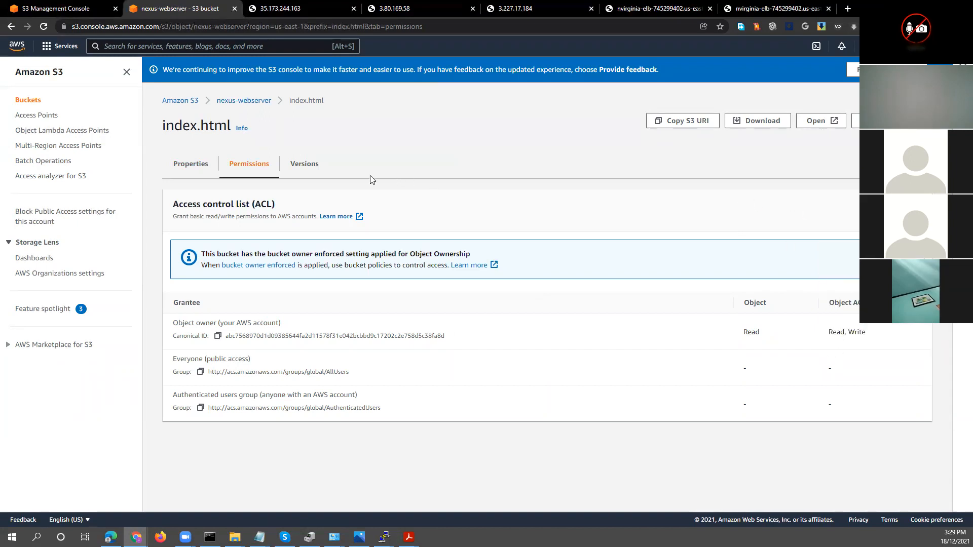
{"action": "left_click", "coordinate": [180, 166]}
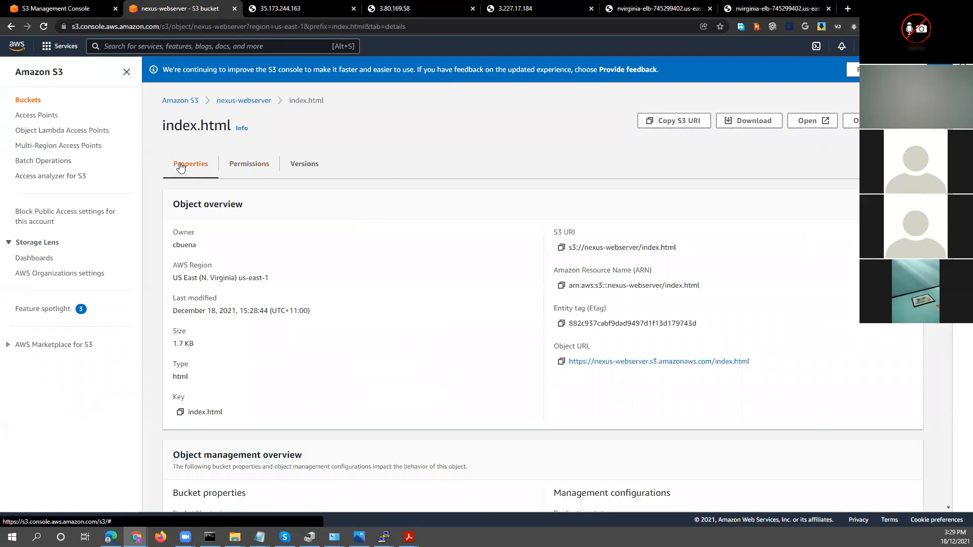
Copy index.html's object URL, load it in a new browser tab and examine the response
{"action": "scroll", "coordinate": [594, 258], "scroll_direction": "down", "scroll_amount": 3}
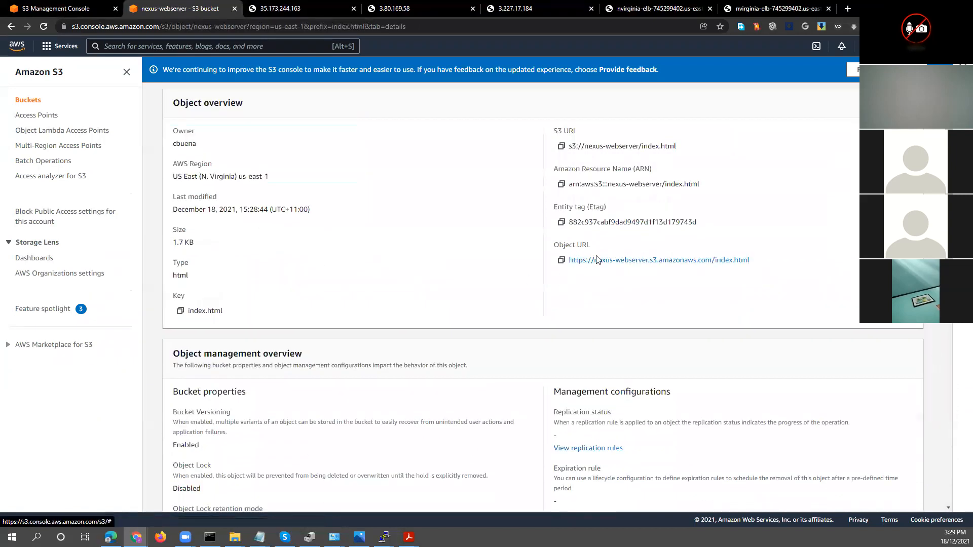
{"action": "left_click_drag", "start_coordinate": [750, 261], "coordinate": [571, 261]}
{"action": "key", "text": "ctrl+c"}
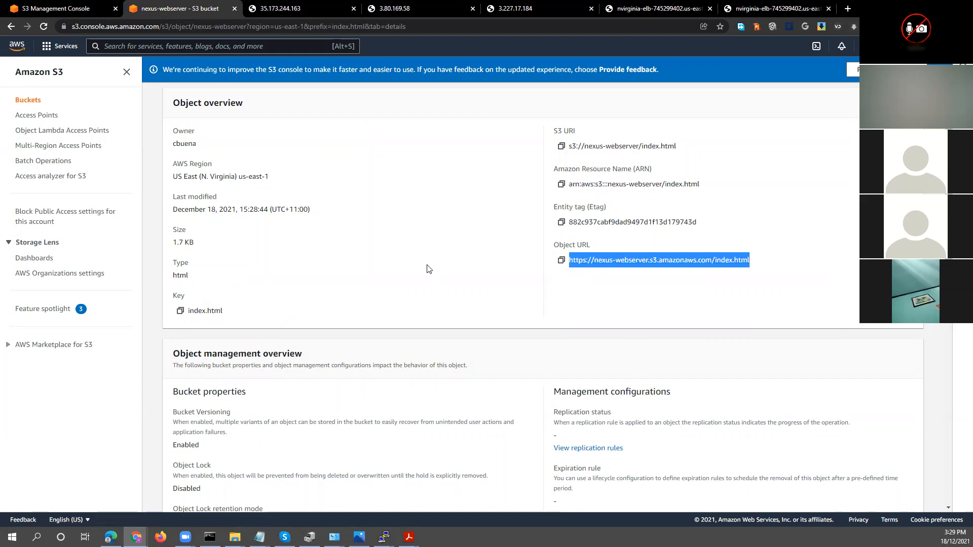
{"action": "scroll", "coordinate": [427, 268], "scroll_direction": "up", "scroll_amount": 2}
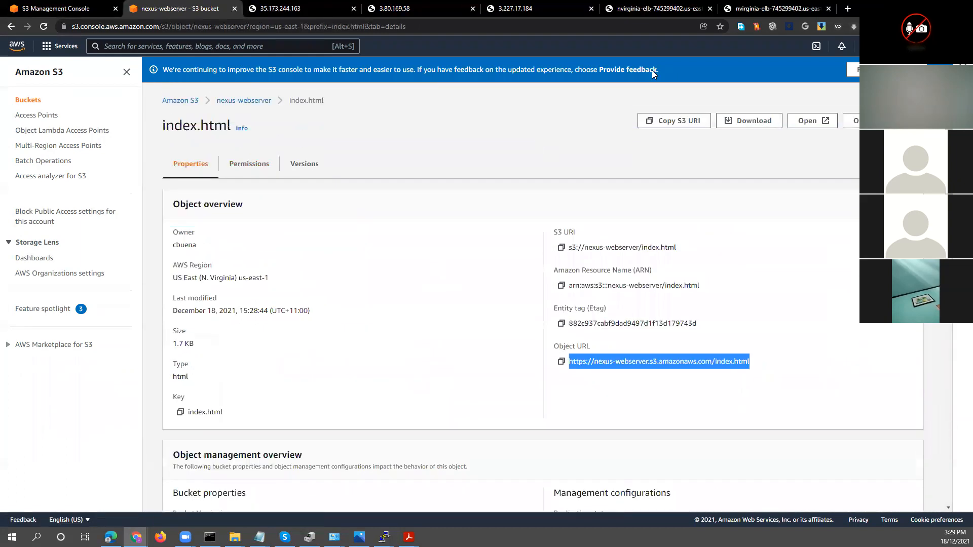
{"action": "left_click", "coordinate": [848, 8]}
{"action": "left_click", "coordinate": [688, 28]}
{"action": "key", "text": "ctrl+v"}
{"action": "key", "text": "Return"}
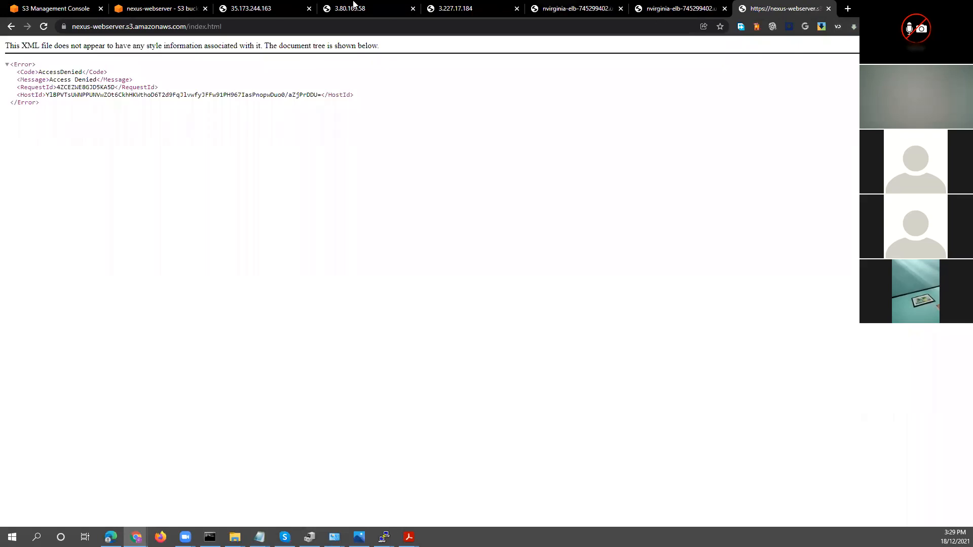
{"action": "left_click_drag", "start_coordinate": [40, 71], "coordinate": [84, 72]}
{"action": "left_click_drag", "start_coordinate": [77, 121], "coordinate": [9, 70]}
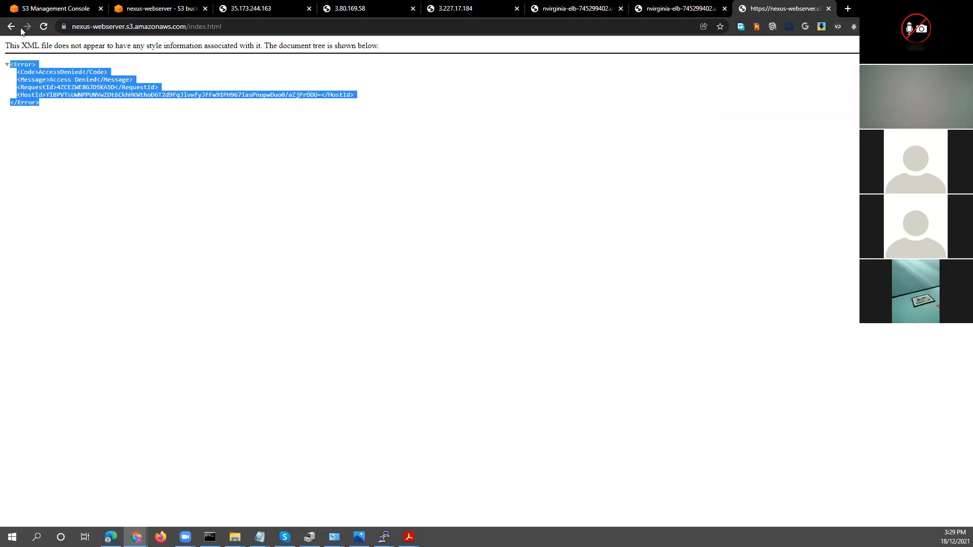
Reopen index.html from the upload results and review its properties and access control list
{"action": "left_click", "coordinate": [42, 9]}
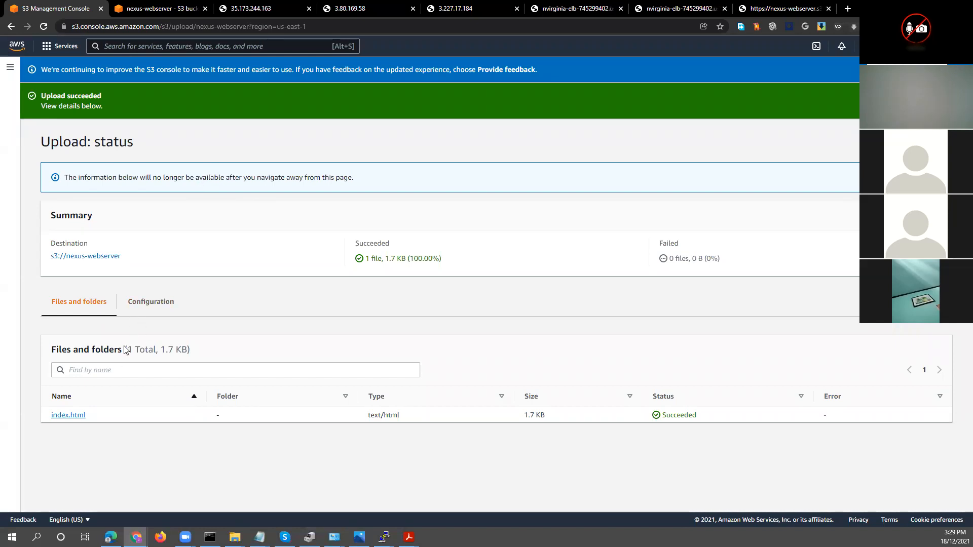
{"action": "left_click", "coordinate": [76, 415]}
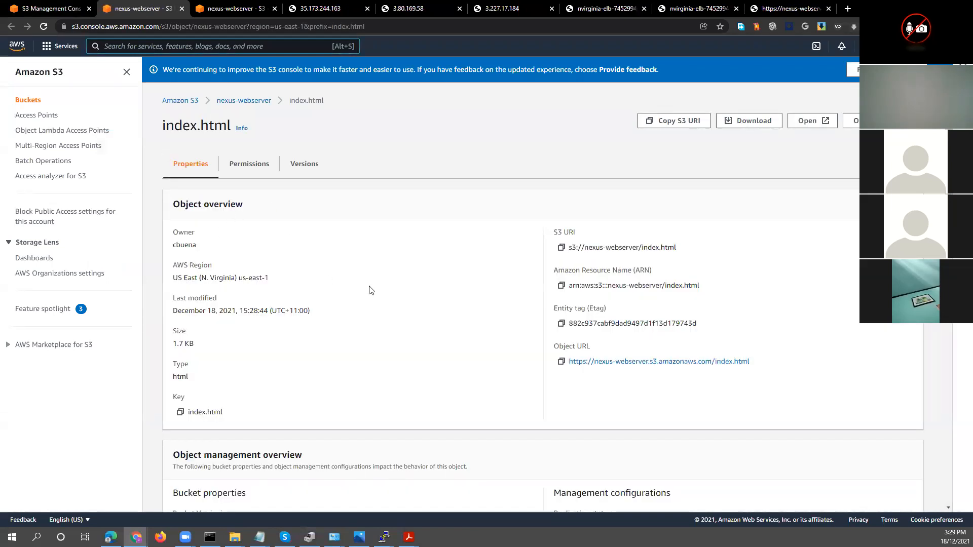
{"action": "scroll", "coordinate": [369, 290], "scroll_direction": "down", "scroll_amount": 10}
{"action": "scroll", "coordinate": [368, 289], "scroll_direction": "down", "scroll_amount": 5}
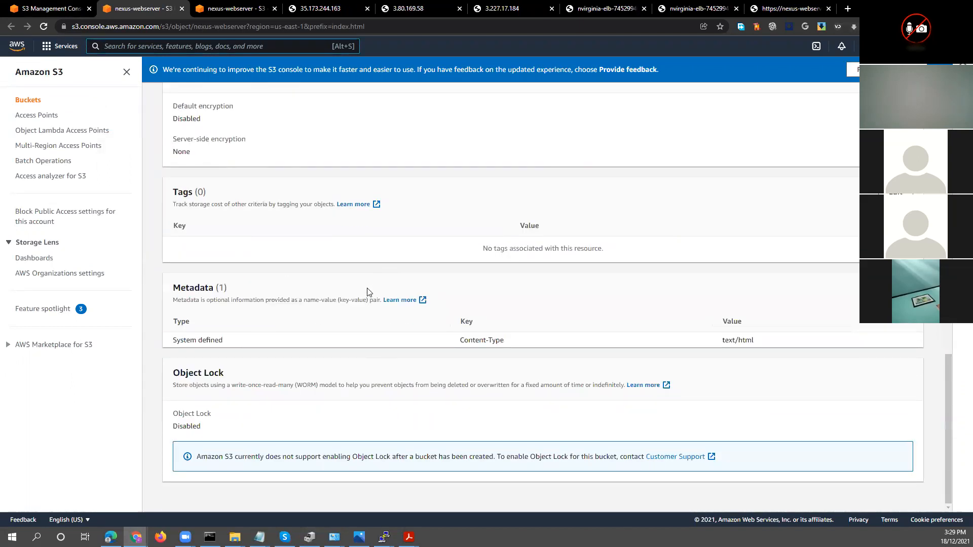
{"action": "scroll", "coordinate": [368, 292], "scroll_direction": "up", "scroll_amount": 5}
{"action": "scroll", "coordinate": [368, 292], "scroll_direction": "up", "scroll_amount": 10}
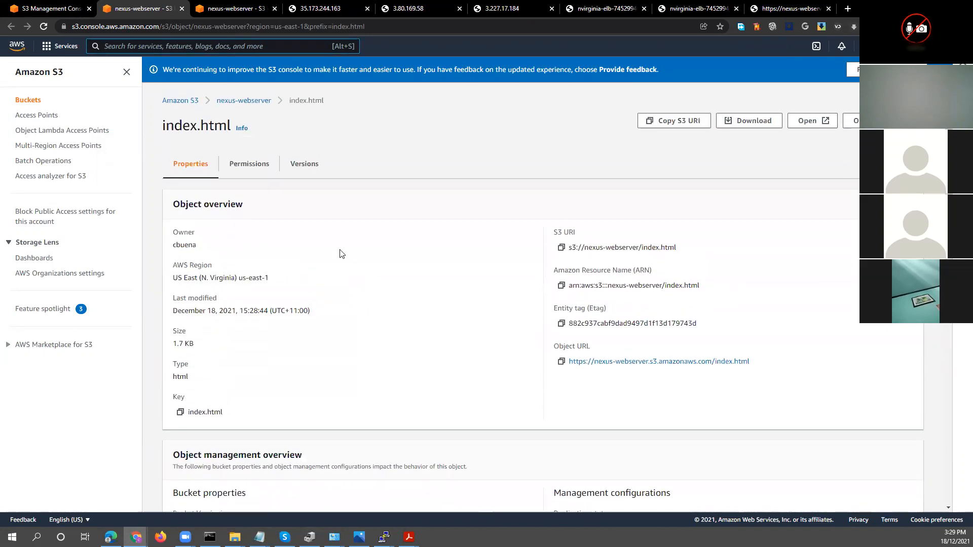
{"action": "left_click", "coordinate": [256, 169]}
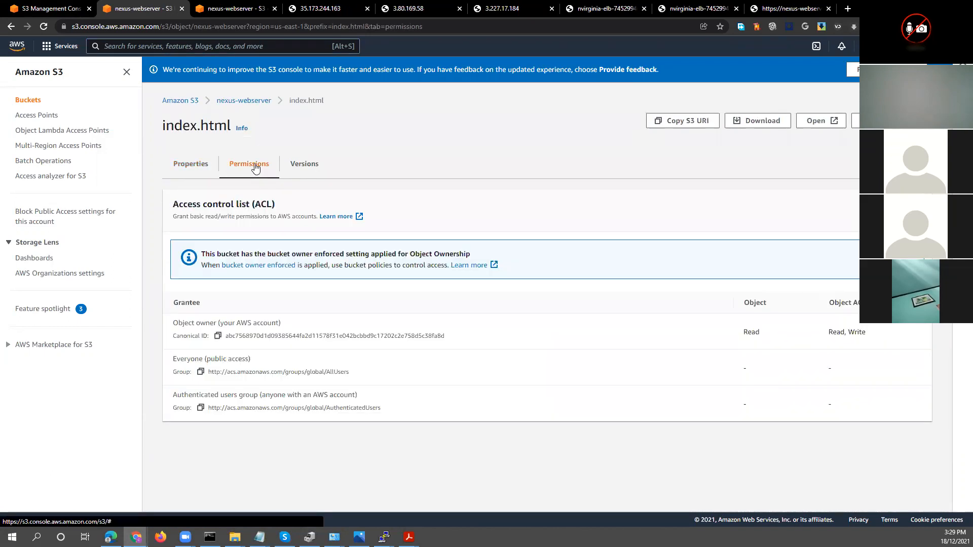
{"action": "left_click", "coordinate": [201, 373]}
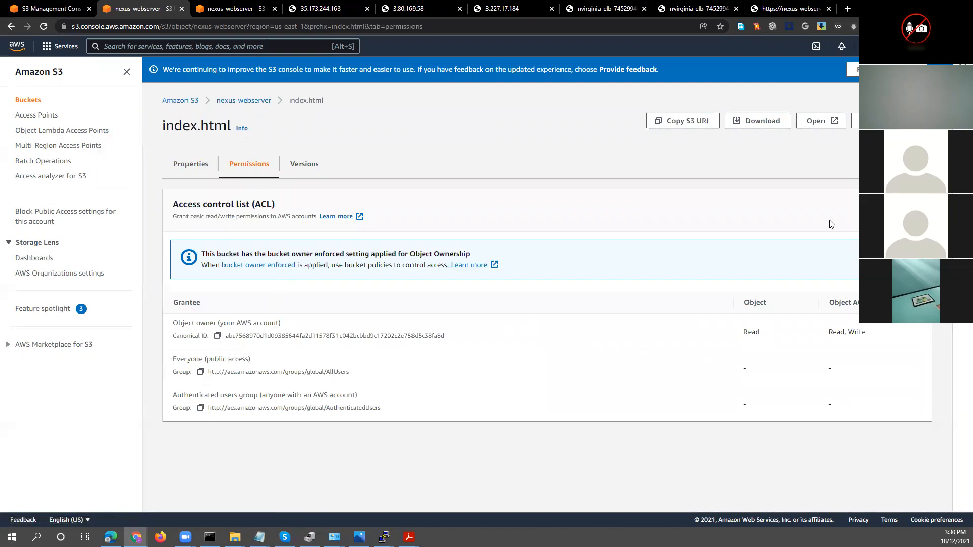
Select the current version of index.html and check the actions available for the version and the object
{"action": "left_click", "coordinate": [299, 164]}
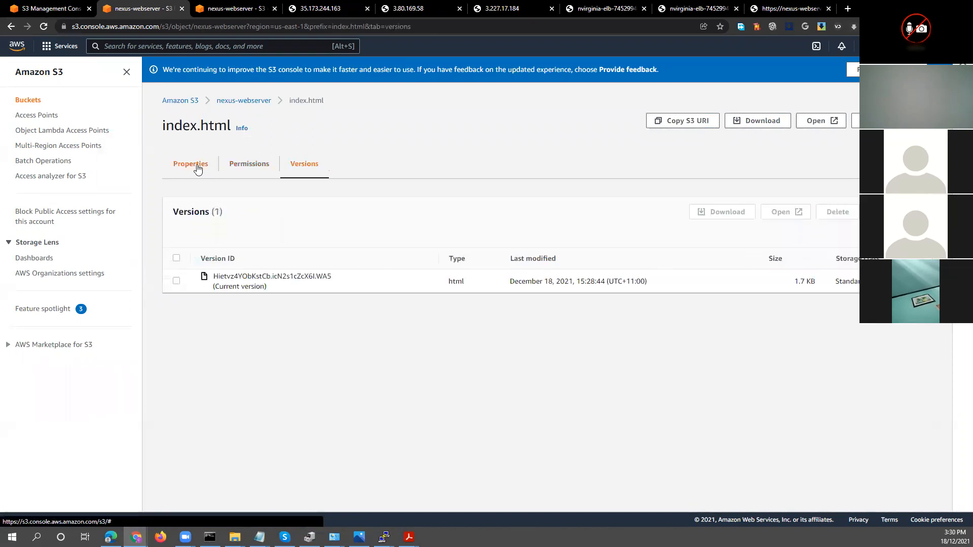
{"action": "left_click", "coordinate": [176, 258]}
{"action": "left_click", "coordinate": [891, 212]}
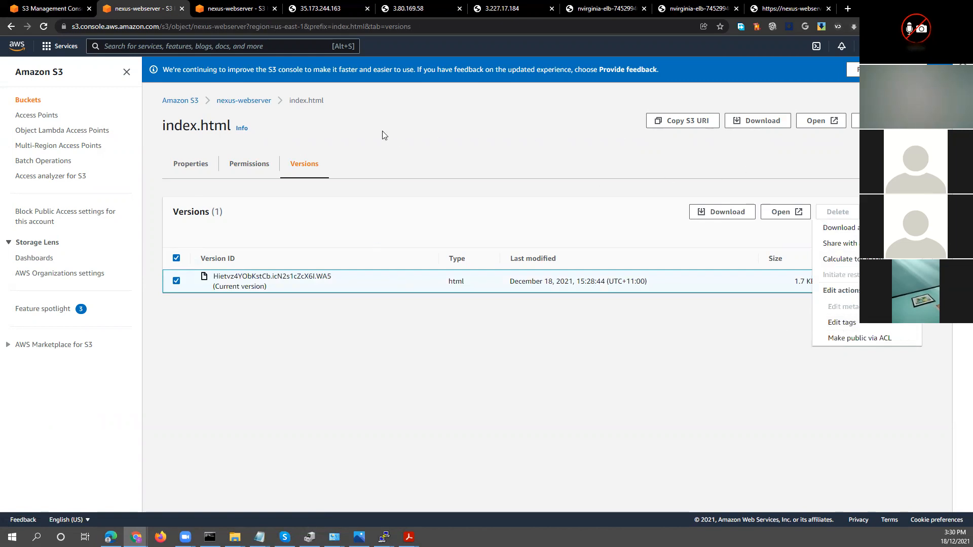
{"action": "left_click", "coordinate": [857, 121]}
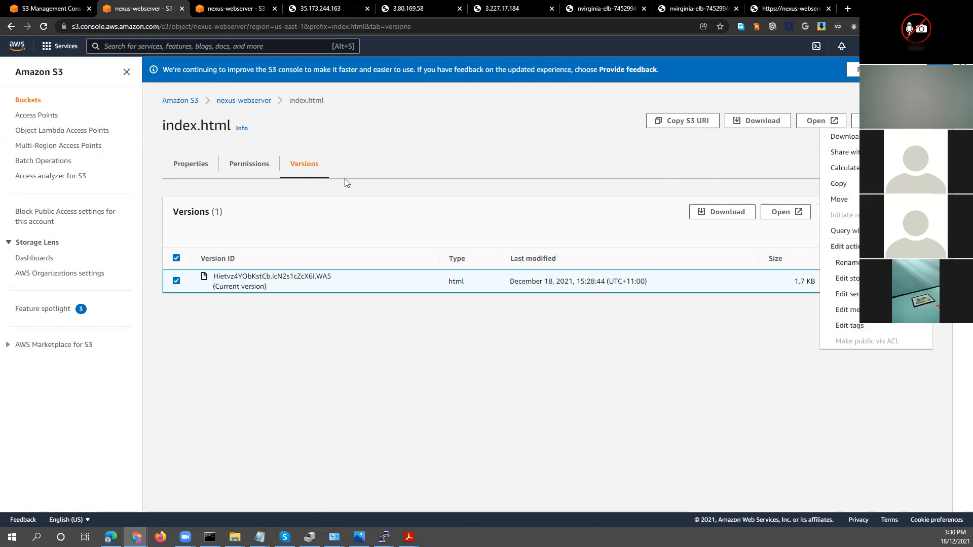
Return to the nexus-webserver bucket, select index.html, and review the bucket's properties from versioning through Object Lock
{"action": "left_click", "coordinate": [242, 103]}
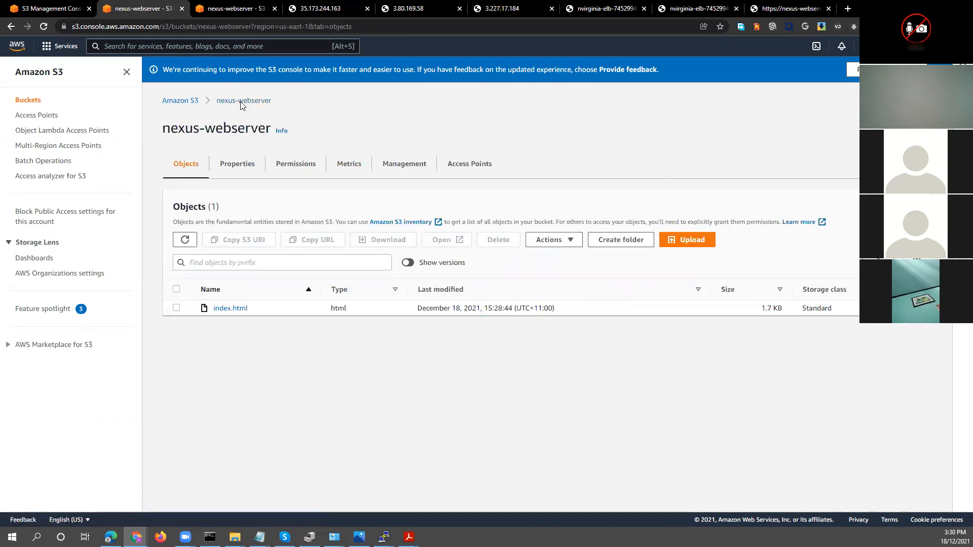
{"action": "left_click", "coordinate": [177, 307]}
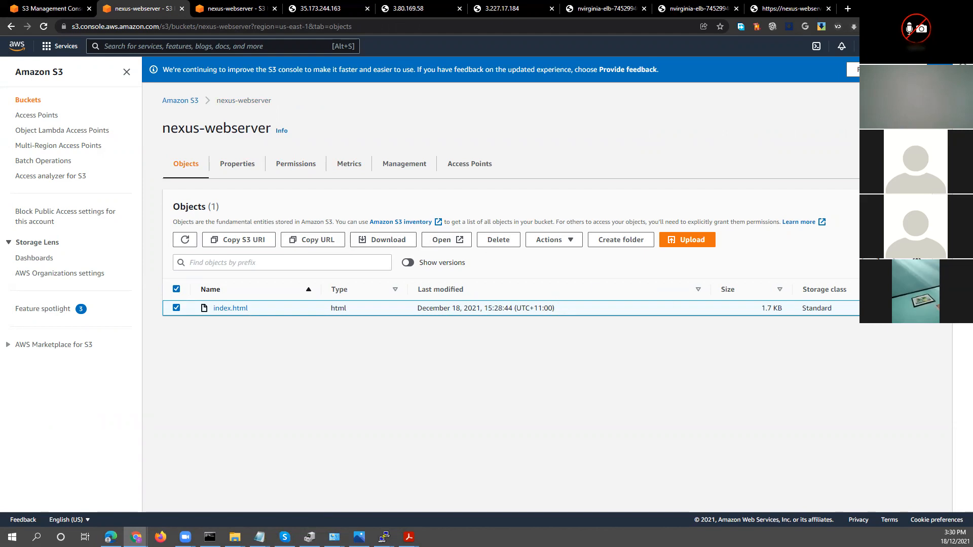
{"action": "left_click", "coordinate": [247, 170]}
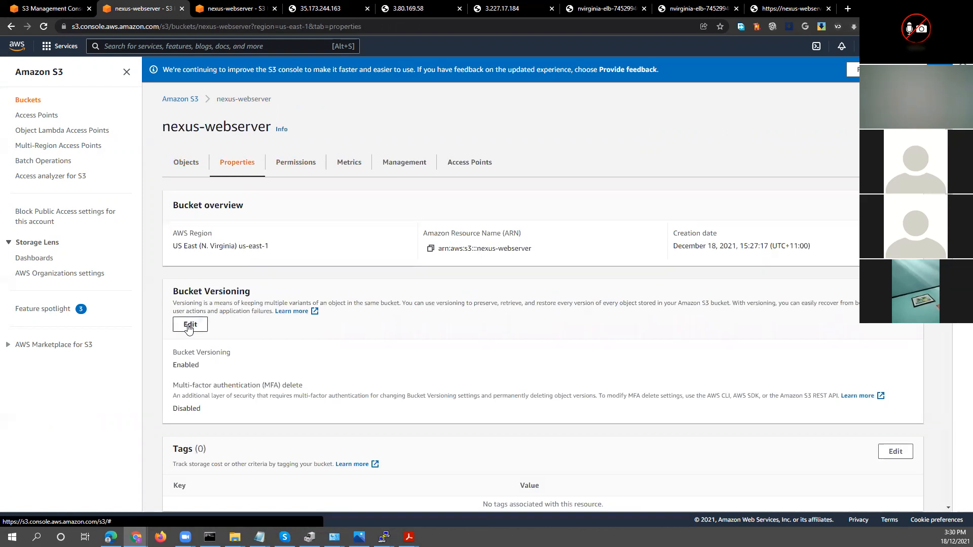
{"action": "scroll", "coordinate": [189, 329], "scroll_direction": "down", "scroll_amount": 5}
{"action": "scroll", "coordinate": [189, 324], "scroll_direction": "down", "scroll_amount": 4}
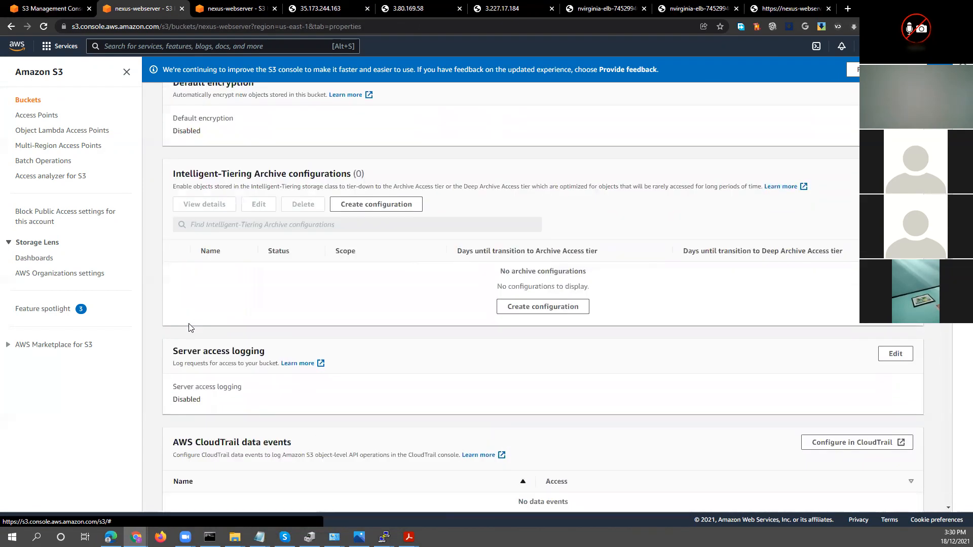
{"action": "scroll", "coordinate": [189, 327], "scroll_direction": "down", "scroll_amount": 4}
{"action": "scroll", "coordinate": [189, 328], "scroll_direction": "down", "scroll_amount": 5}
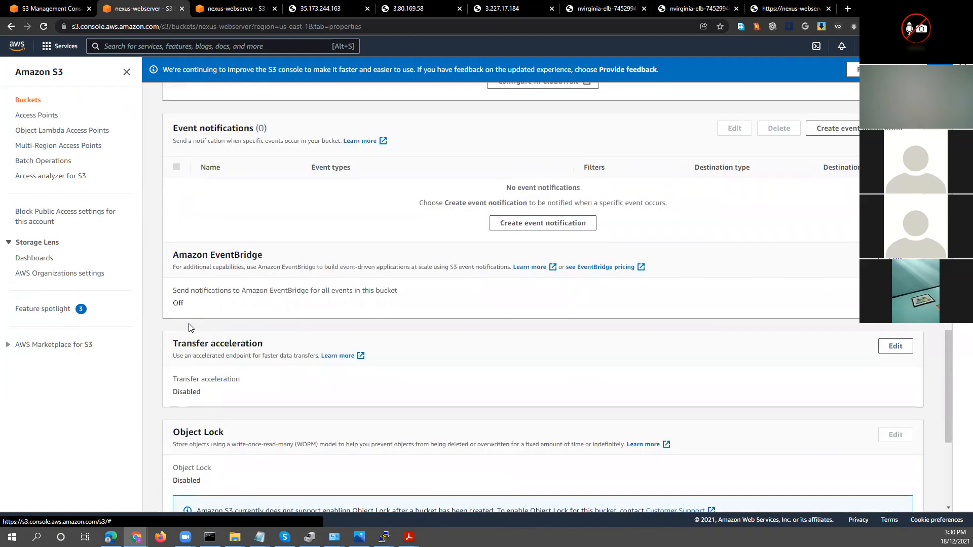
{"action": "scroll", "coordinate": [190, 328], "scroll_direction": "up", "scroll_amount": 1}
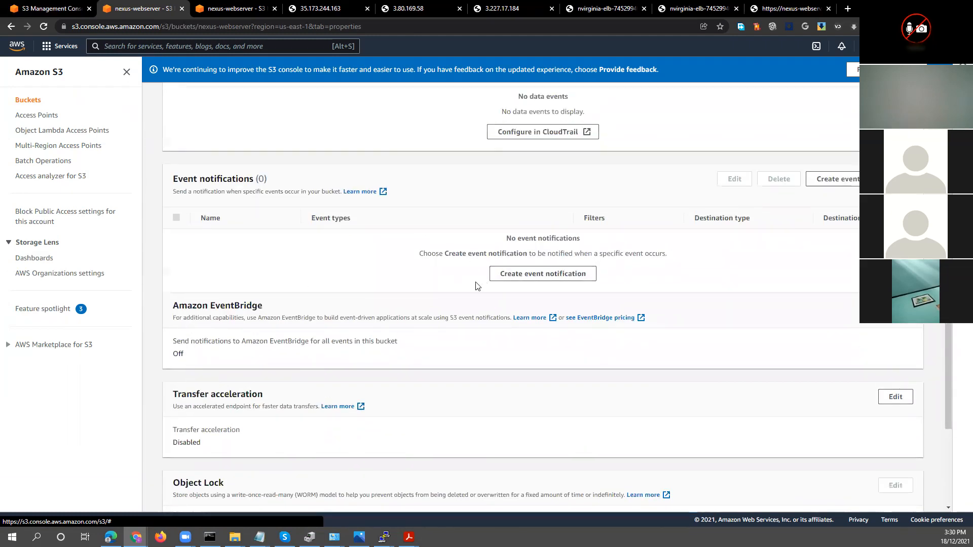
{"action": "scroll", "coordinate": [321, 298], "scroll_direction": "up", "scroll_amount": 10}
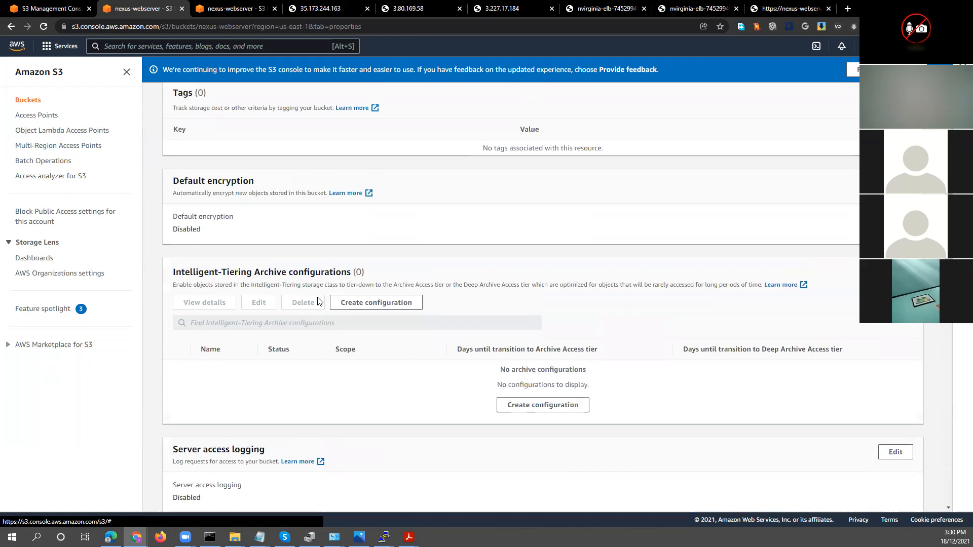
{"action": "scroll", "coordinate": [319, 301], "scroll_direction": "up", "scroll_amount": 7}
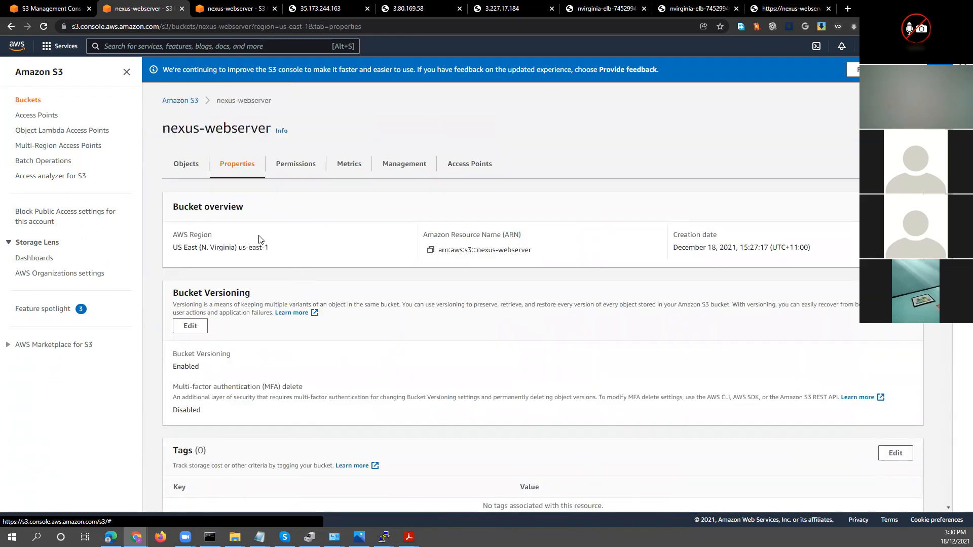
Save the bucket's Block Public Access settings with every blocking option off, confirming the change with the word "confirm"
{"action": "left_click", "coordinate": [288, 164]}
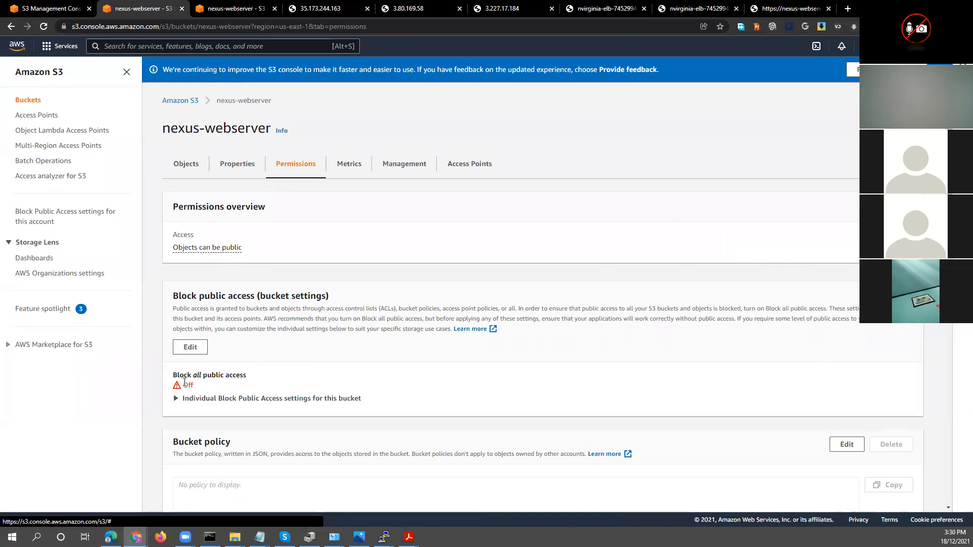
{"action": "left_click", "coordinate": [190, 348]}
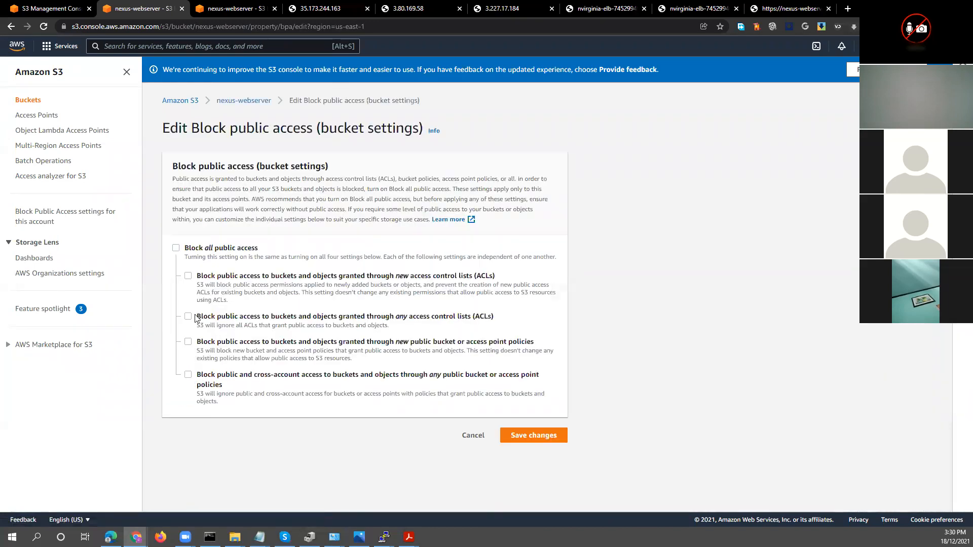
{"action": "left_click", "coordinate": [533, 437]}
{"action": "left_click", "coordinate": [493, 315]}
{"action": "type", "text": "confimr"}
{"action": "double_click", "coordinate": [469, 320]}
{"action": "key", "text": "BackSpace"}
{"action": "type", "text": "confirm"}
{"action": "left_click", "coordinate": [587, 348]}
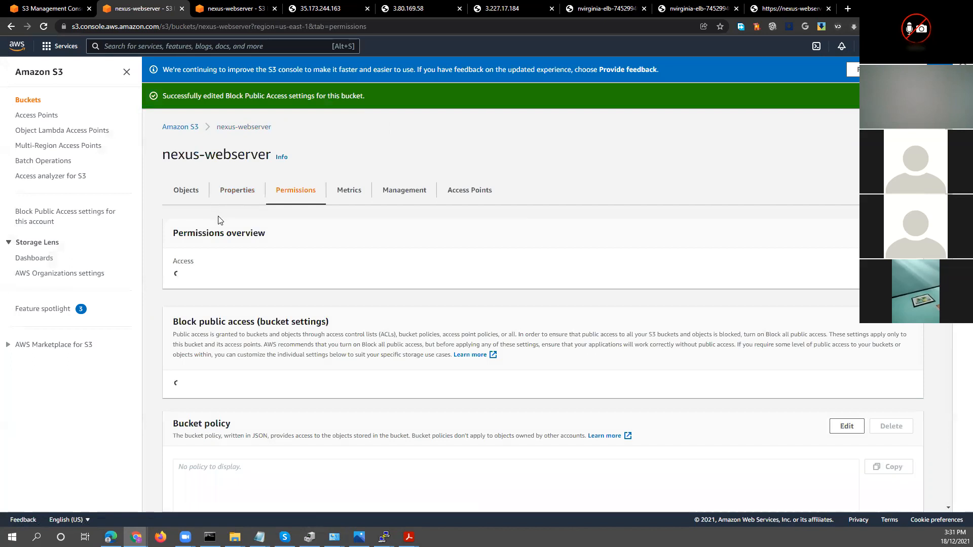
Expand the individual Block Public Access settings and check the bucket policy below them
{"action": "left_click", "coordinate": [177, 424]}
{"action": "scroll", "coordinate": [182, 424], "scroll_direction": "down", "scroll_amount": 5}
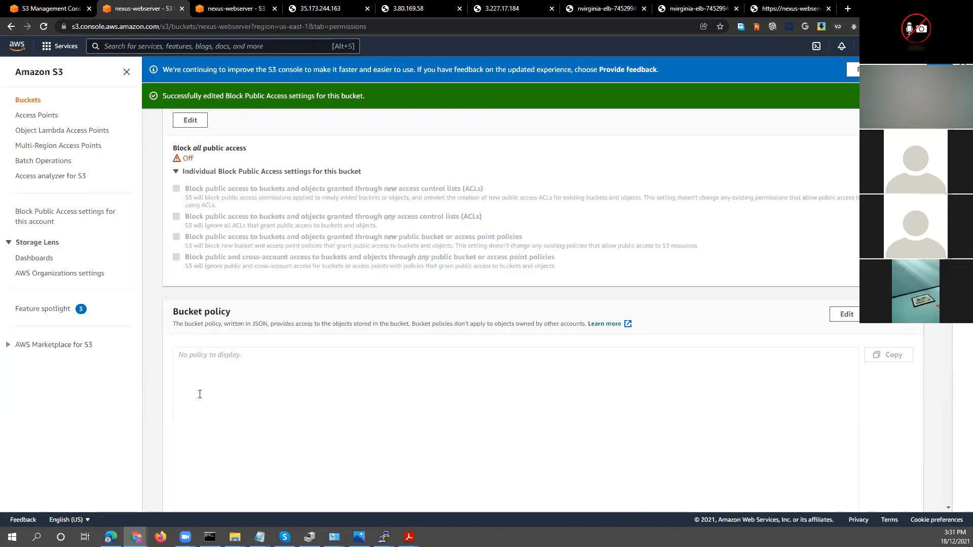
{"action": "scroll", "coordinate": [200, 393], "scroll_direction": "down", "scroll_amount": 3}
{"action": "left_click", "coordinate": [234, 226]}
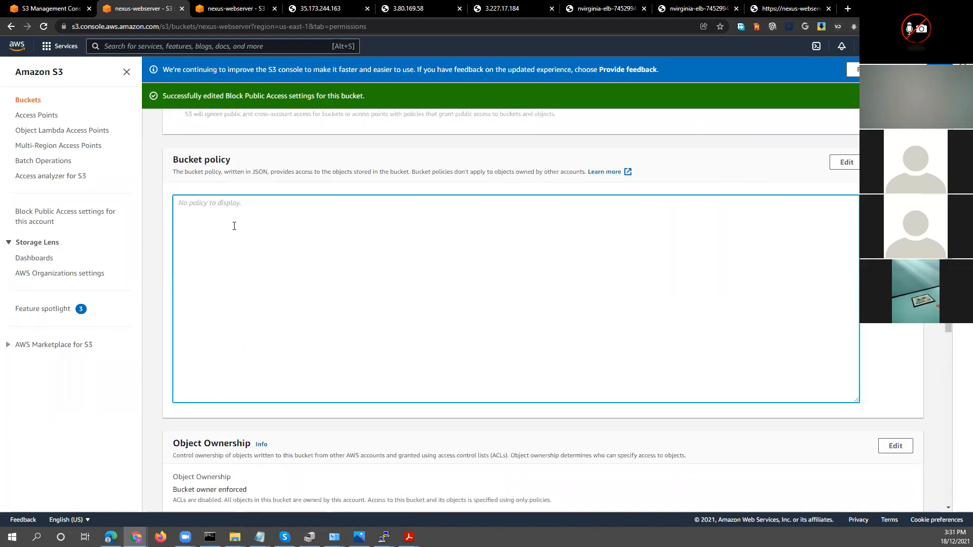
Start editing the bucket policy and enter * inside the brackets of Action and Resource in Statement1
{"action": "left_click", "coordinate": [846, 162]}
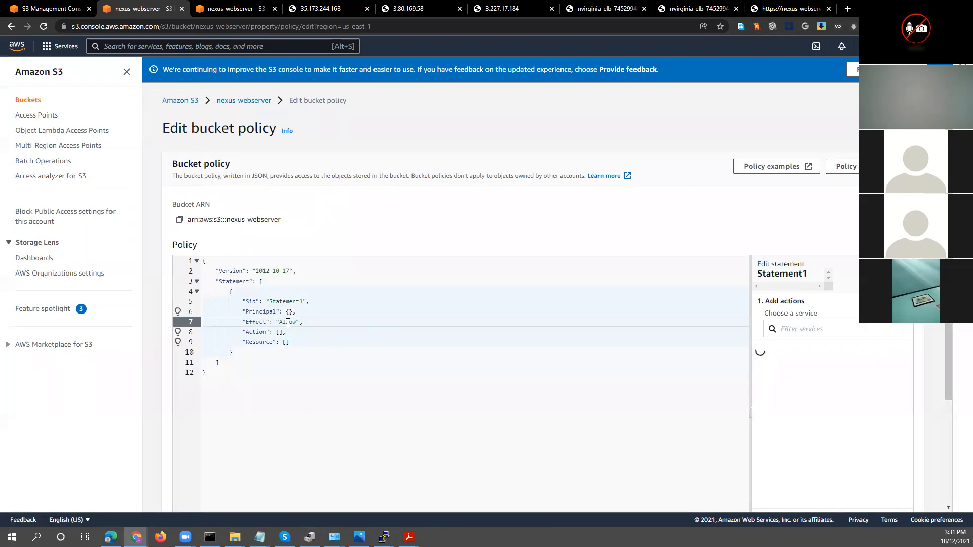
{"action": "left_click", "coordinate": [281, 333]}
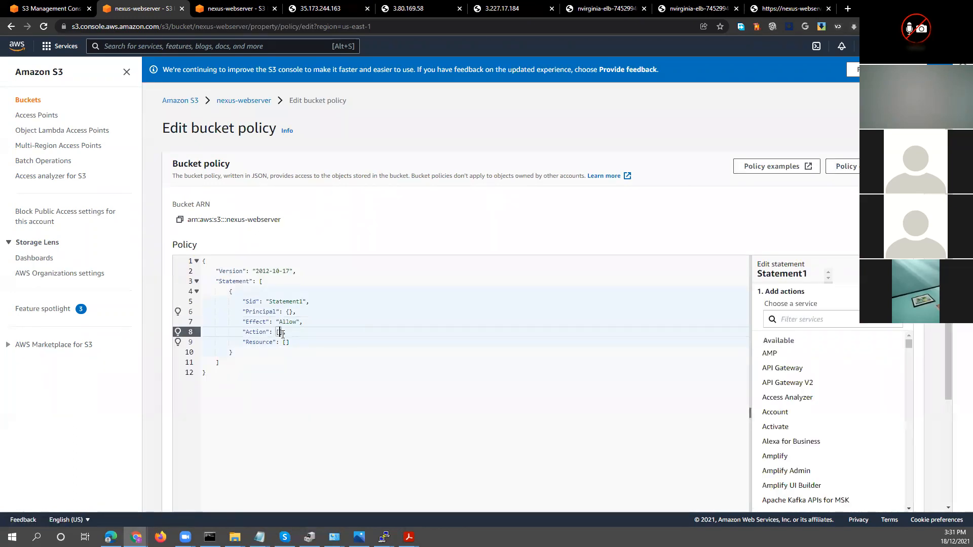
{"action": "type", "text": "*"}
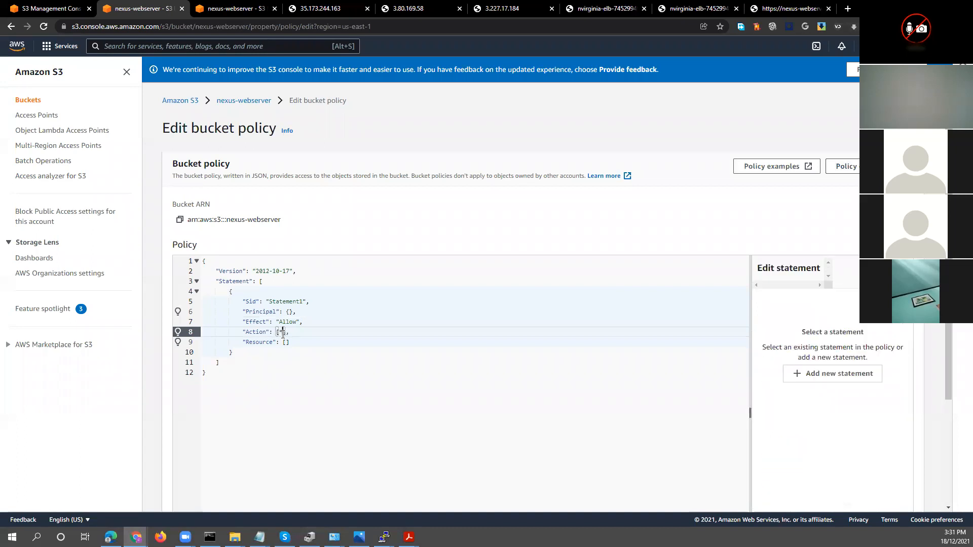
{"action": "left_click", "coordinate": [285, 342]}
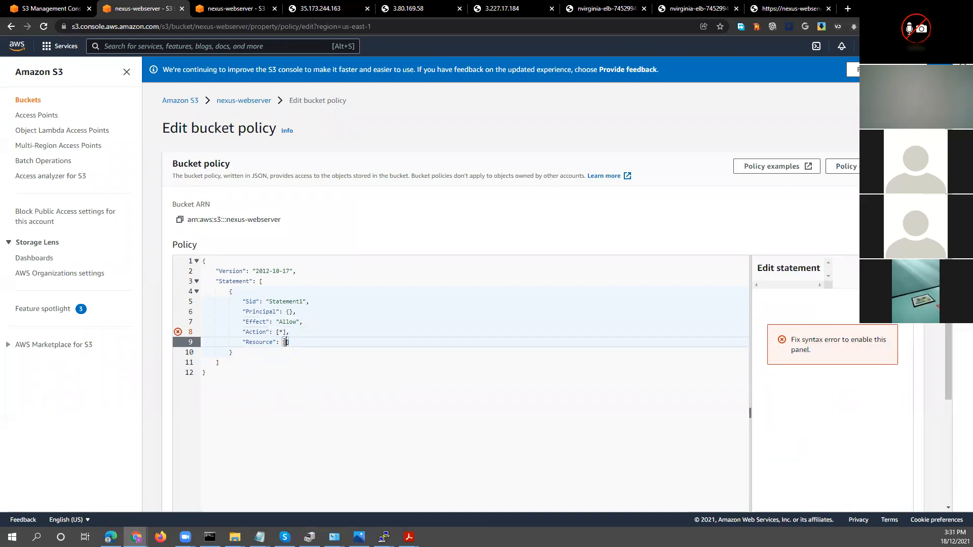
{"action": "type", "text": "*"}
{"action": "left_click", "coordinate": [320, 421]}
Remove the square brackets around the * values of Action and Resource, keeping the comma after the Action value
{"action": "left_click", "coordinate": [279, 332]}
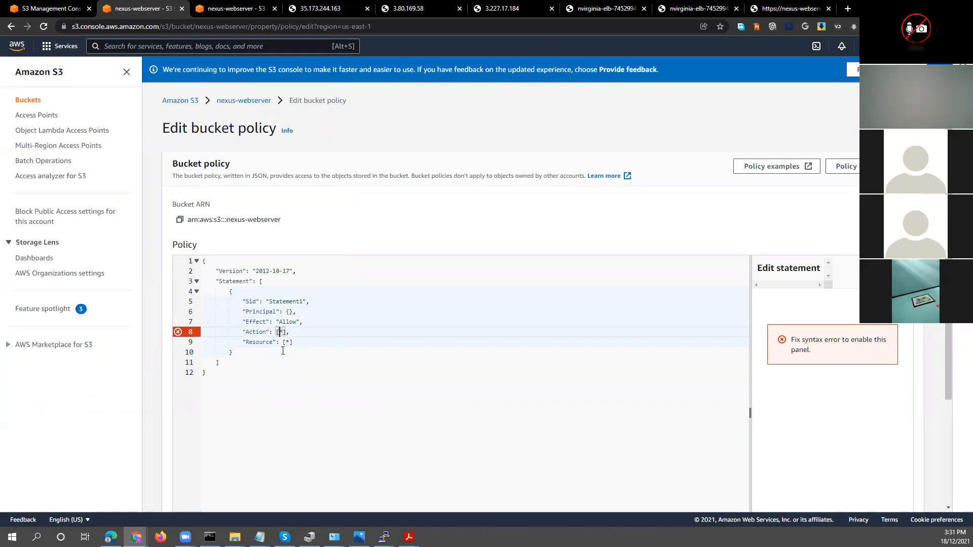
{"action": "key", "text": "BackSpace"}
{"action": "key", "text": "Right"}
{"action": "key", "text": "Delete"}
{"action": "left_click", "coordinate": [286, 343]}
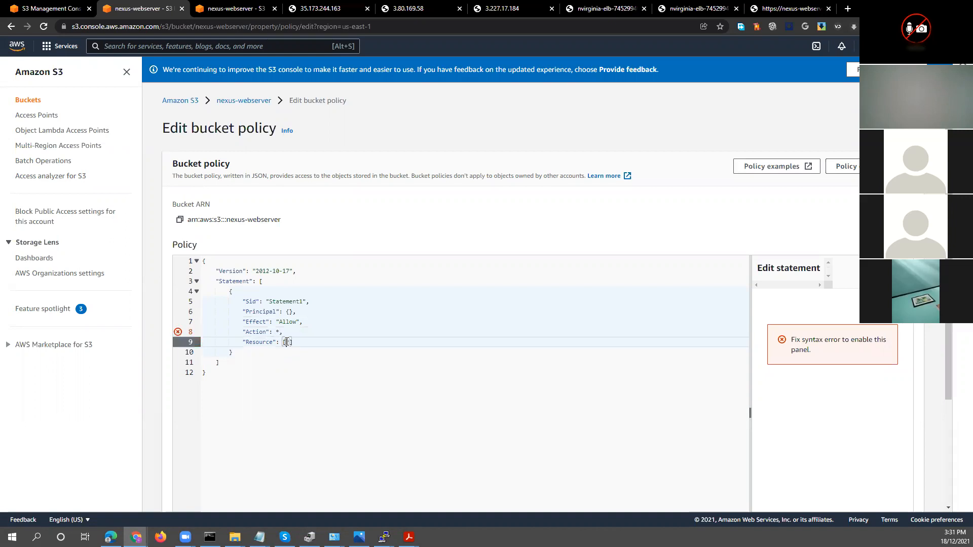
{"action": "key", "text": "BackSpace"}
{"action": "key", "text": "Right"}
{"action": "key", "text": "Delete"}
{"action": "left_click", "coordinate": [513, 436]}
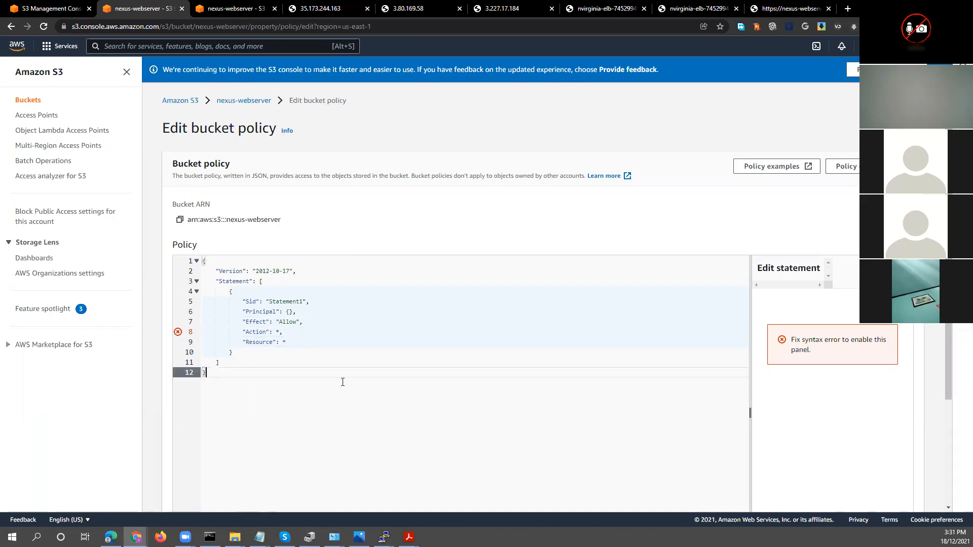
{"action": "left_click", "coordinate": [280, 331]}
{"action": "type", "text": ","}
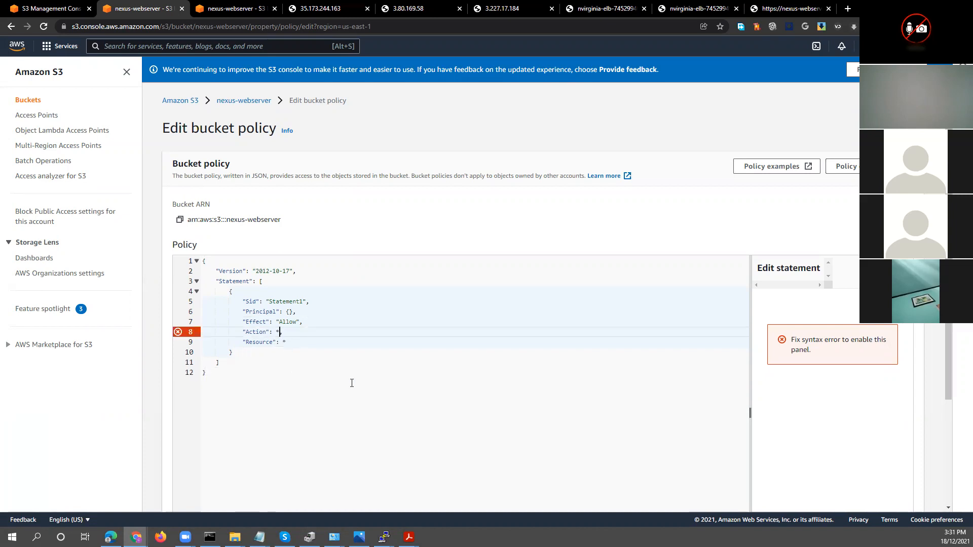
Open the bucket policy examples documentation and examine the sample policy that grants permissions to multiple accounts
{"action": "left_click", "coordinate": [352, 383]}
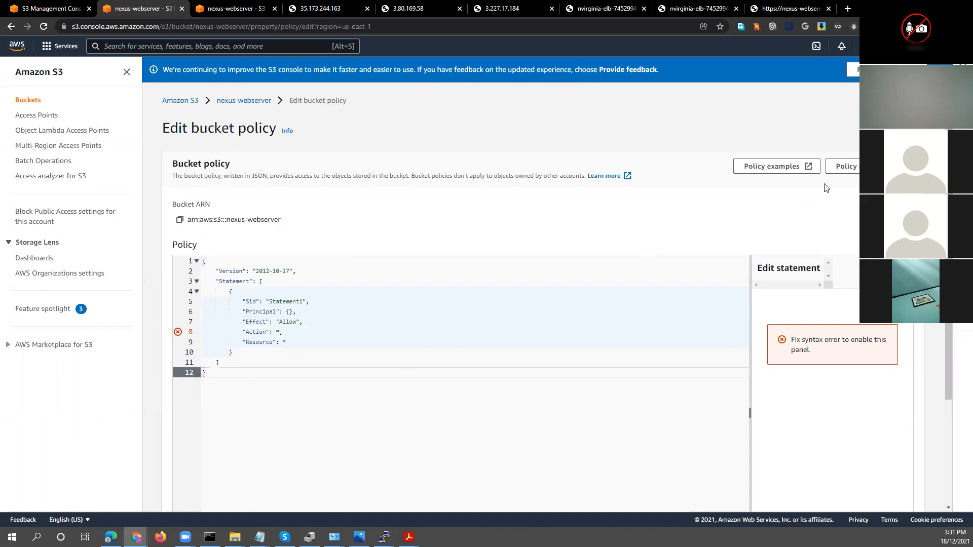
{"action": "left_click", "coordinate": [800, 174]}
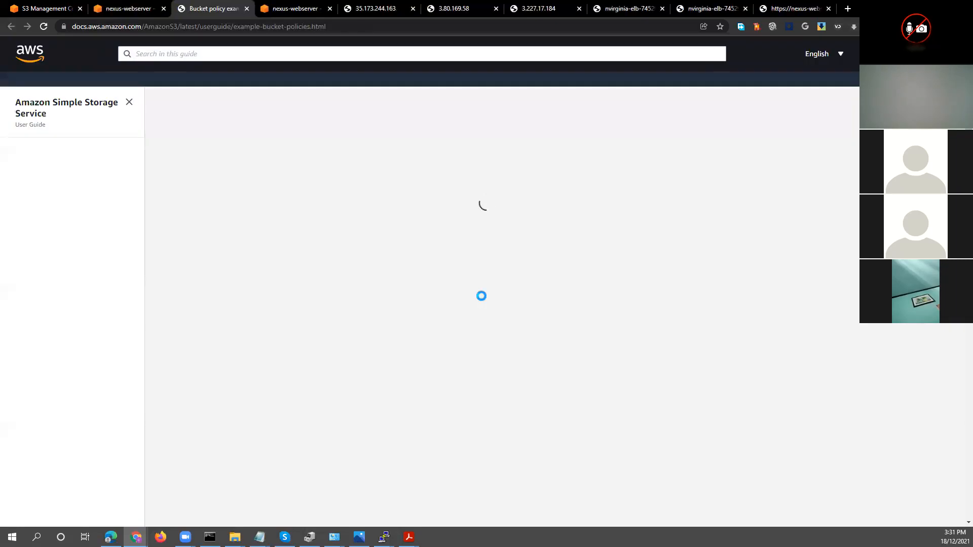
{"action": "scroll", "coordinate": [487, 338], "scroll_direction": "down", "scroll_amount": 4}
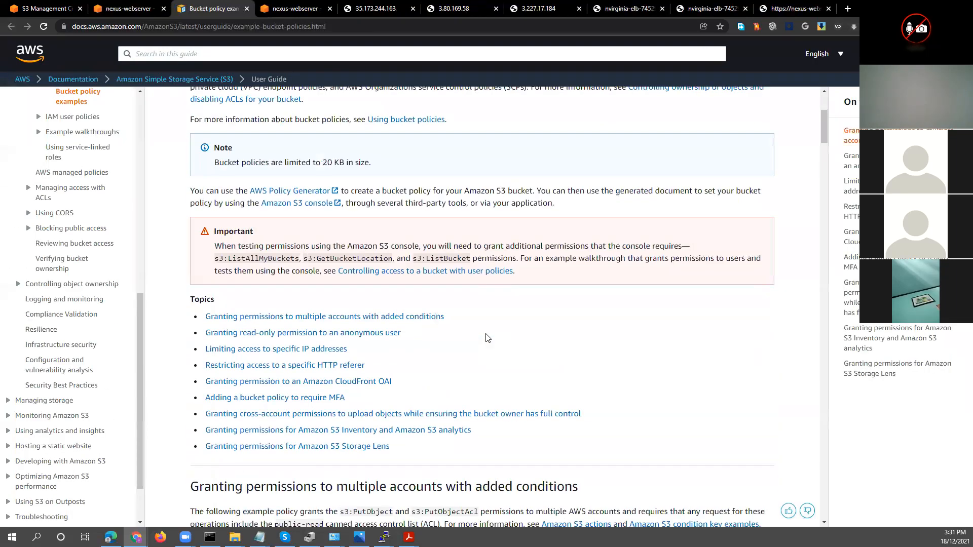
{"action": "scroll", "coordinate": [487, 338], "scroll_direction": "down", "scroll_amount": 7}
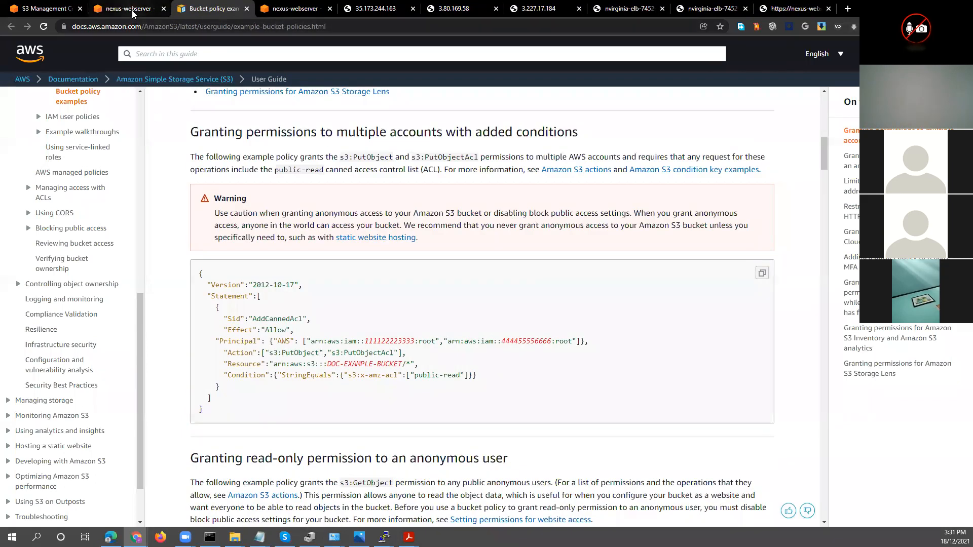
Open the AWS Policy Generator from the bucket policy editor and enter s3 as the statement's principal
{"action": "left_click", "coordinate": [127, 9]}
{"action": "key", "text": "Tab"}
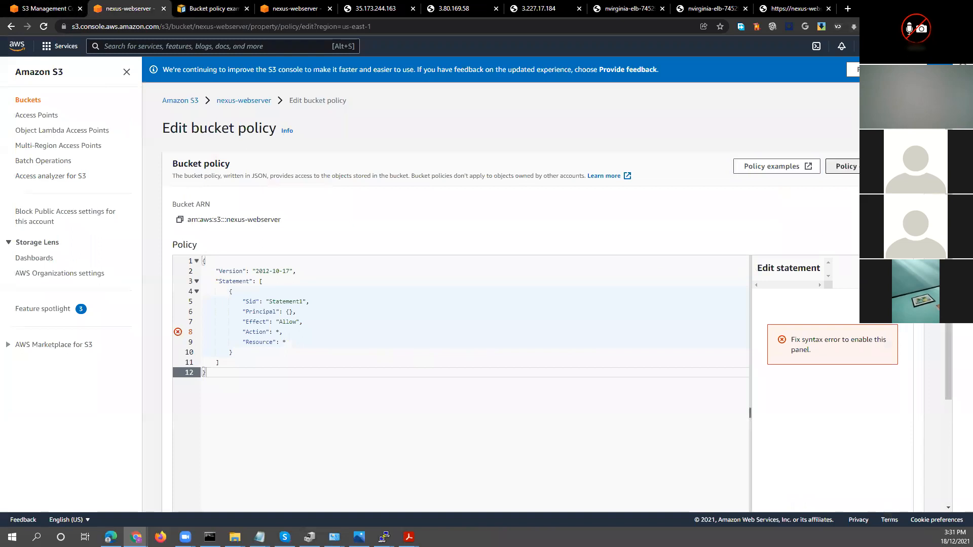
{"action": "key", "text": "Return"}
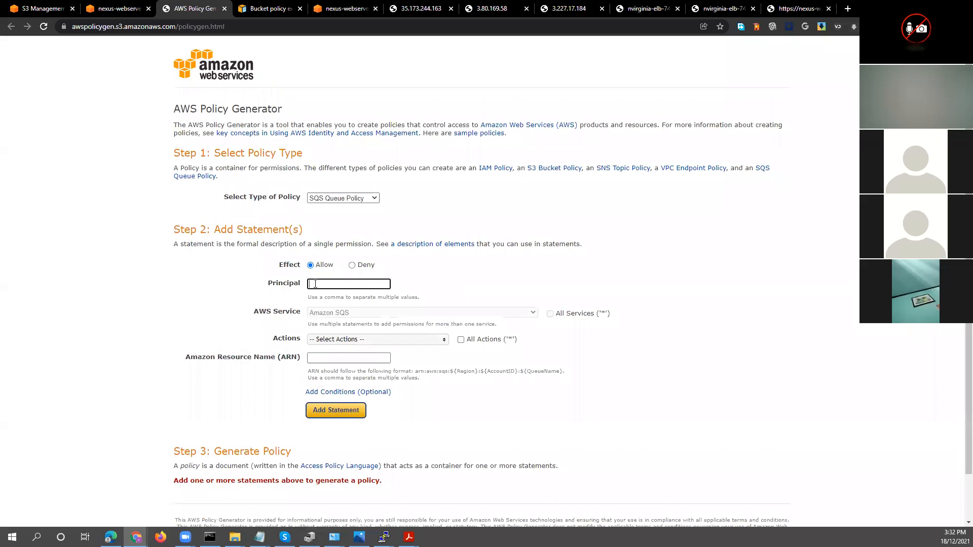
{"action": "left_click", "coordinate": [357, 285]}
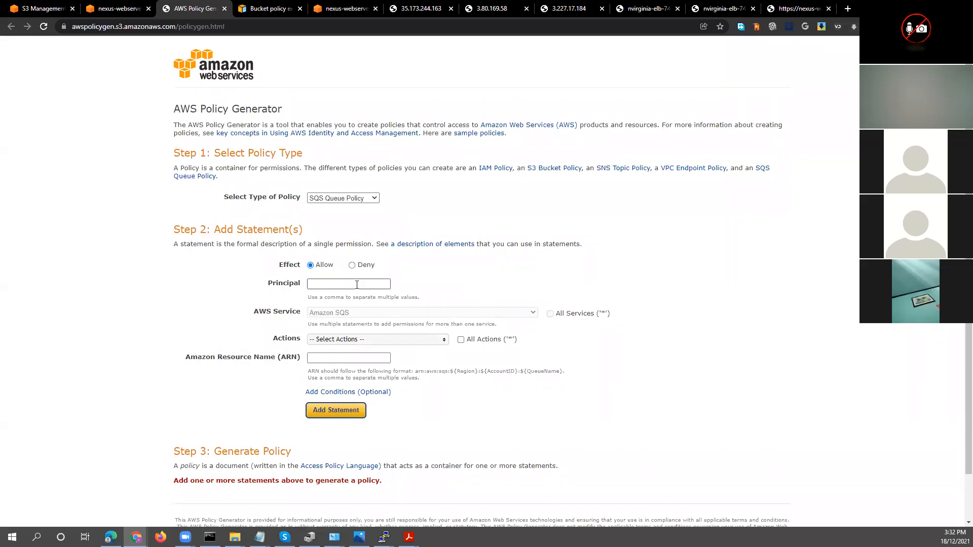
{"action": "left_click", "coordinate": [357, 285]}
{"action": "type", "text": "s3"}
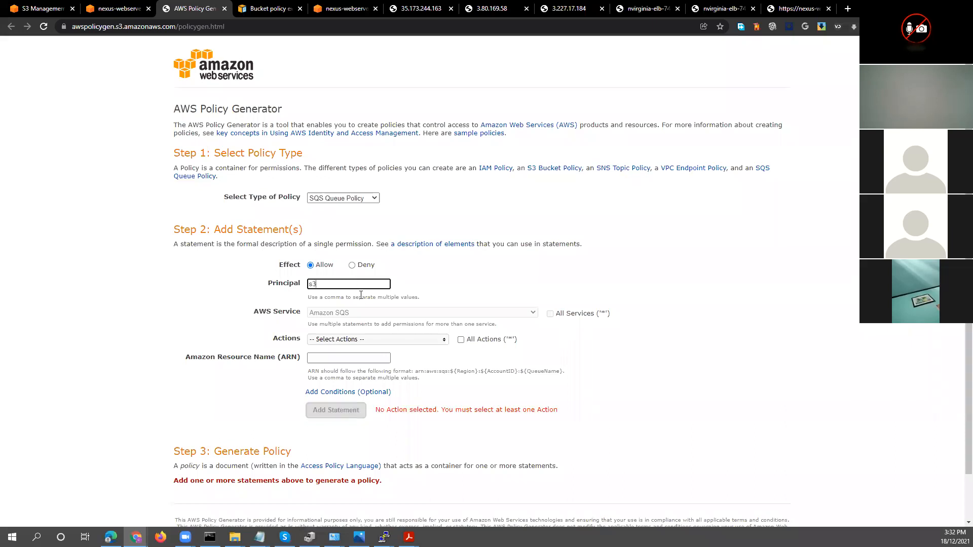
Select the AddPermission action for the statement in the policy generator
{"action": "left_click", "coordinate": [345, 340]}
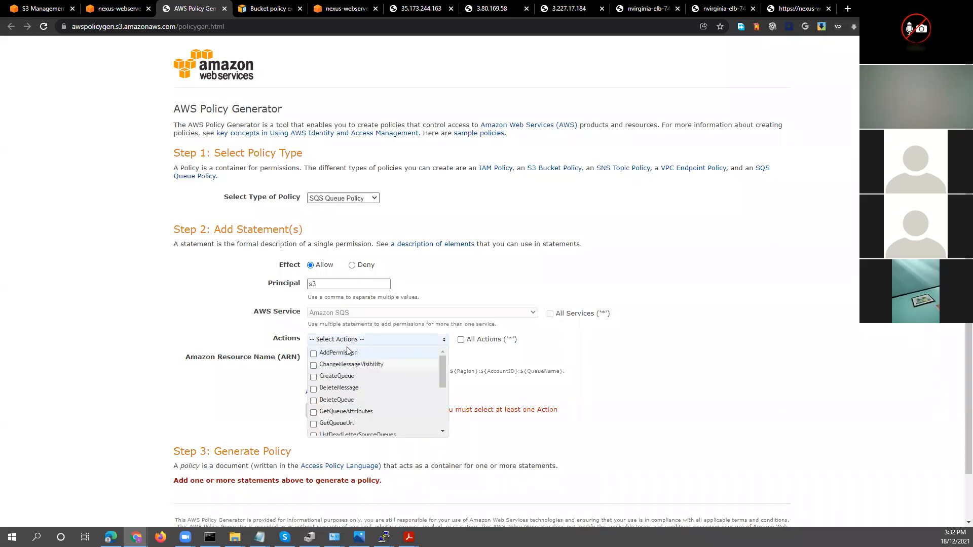
{"action": "left_click", "coordinate": [236, 407]}
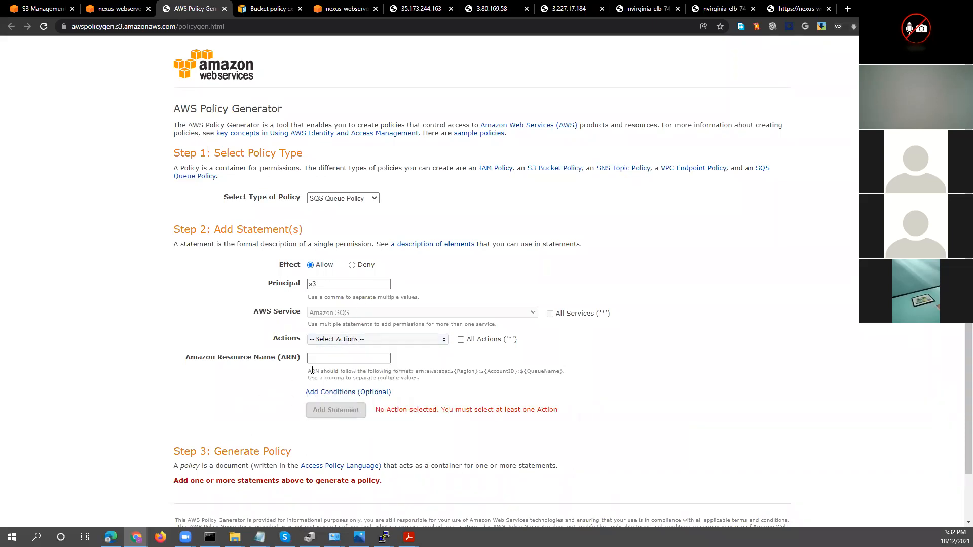
{"action": "left_click", "coordinate": [329, 340]}
{"action": "mouse_move", "coordinate": [443, 365]}
{"action": "left_mouse_down"}
{"action": "mouse_move", "coordinate": [445, 409]}
{"action": "mouse_move", "coordinate": [443, 361]}
{"action": "left_mouse_up"}
{"action": "left_click", "coordinate": [313, 353]}
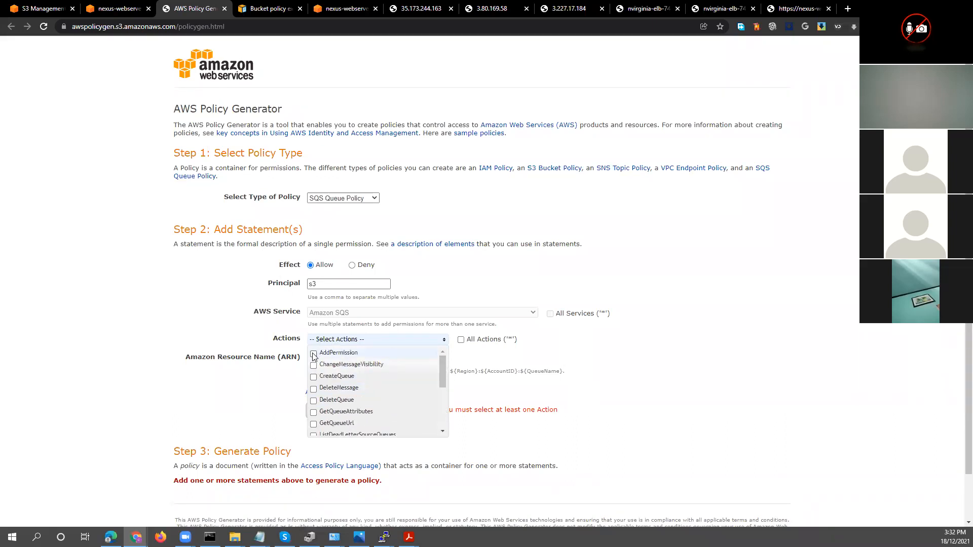
{"action": "left_click", "coordinate": [241, 384]}
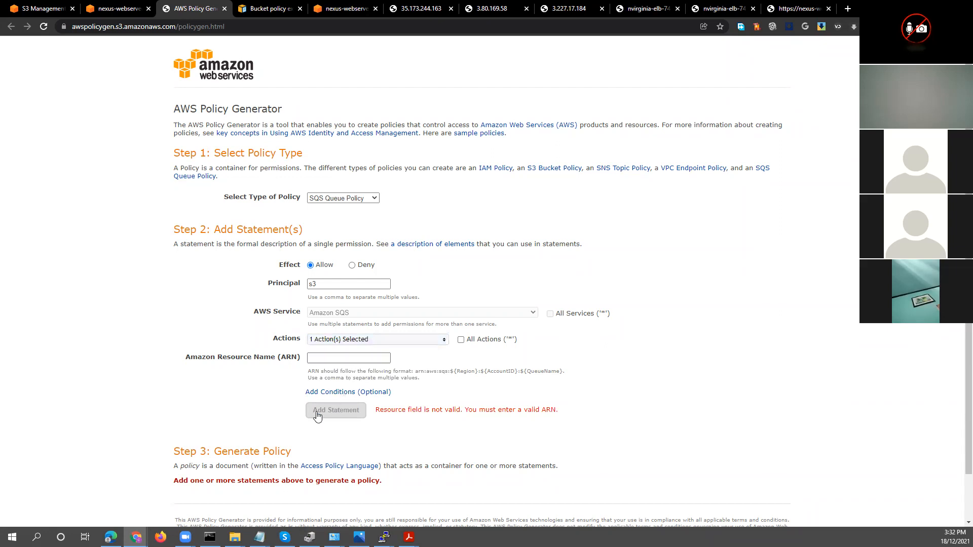
Leave the policy generator and return from the upload status to the nexus-webserver bucket's object list
{"action": "scroll", "coordinate": [267, 456], "scroll_direction": "down", "scroll_amount": 2}
{"action": "scroll", "coordinate": [272, 413], "scroll_direction": "up", "scroll_amount": 2}
{"action": "left_click", "coordinate": [35, 8]}
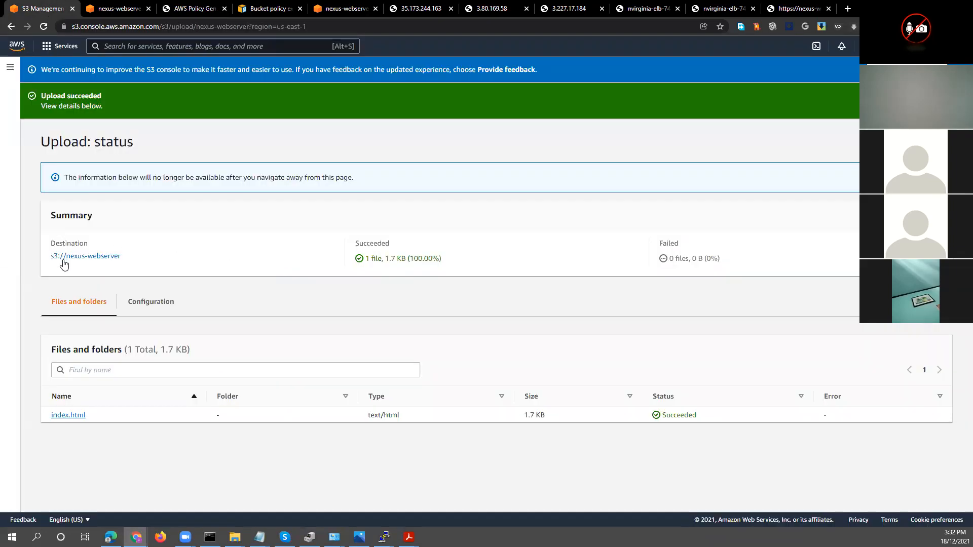
{"action": "left_click", "coordinate": [11, 27]}
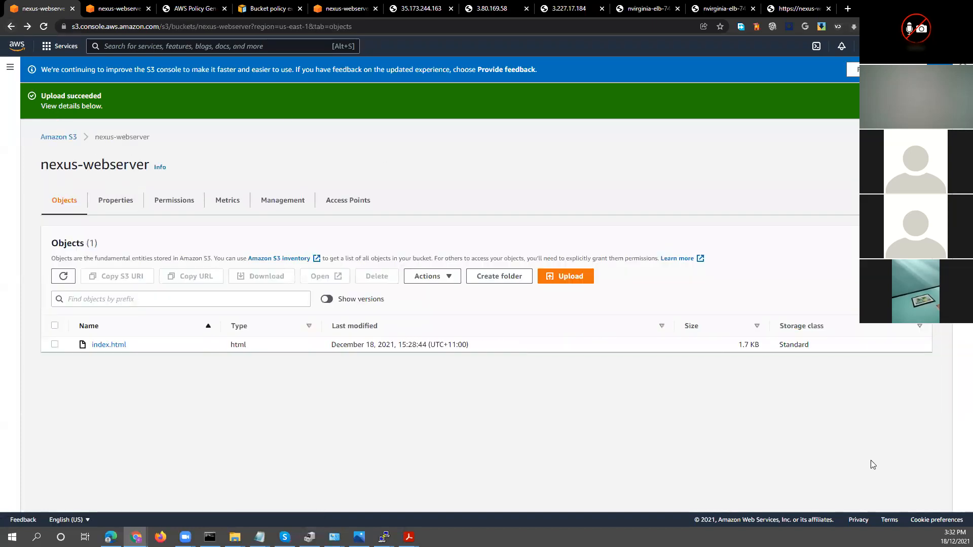
Switch to Command Prompt and start the AWS CLI configuration with aws configure
{"action": "key", "text": "alt+Tab"}
{"action": "left_click_drag", "start_coordinate": [631, 198], "coordinate": [588, 201]}
{"action": "left_click", "coordinate": [582, 251]}
{"action": "key", "text": "Return"}
{"action": "key", "text": "Return"}
{"action": "key", "text": "Return"}
{"action": "key", "text": "Return"}
{"action": "key", "text": "Return"}
{"action": "key", "text": "Return"}
{"action": "key", "text": "Return"}
{"action": "key", "text": "Return"}
{"action": "key", "text": "Return"}
{"action": "key", "text": "Return"}
{"action": "key", "text": "Return"}
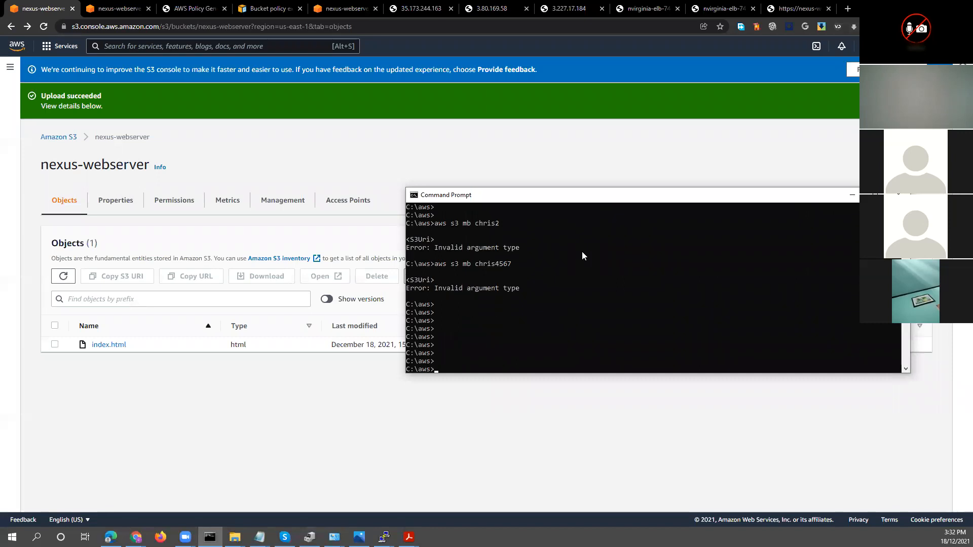
{"action": "type", "text": "aws configure"}
{"action": "key", "text": "Return"}
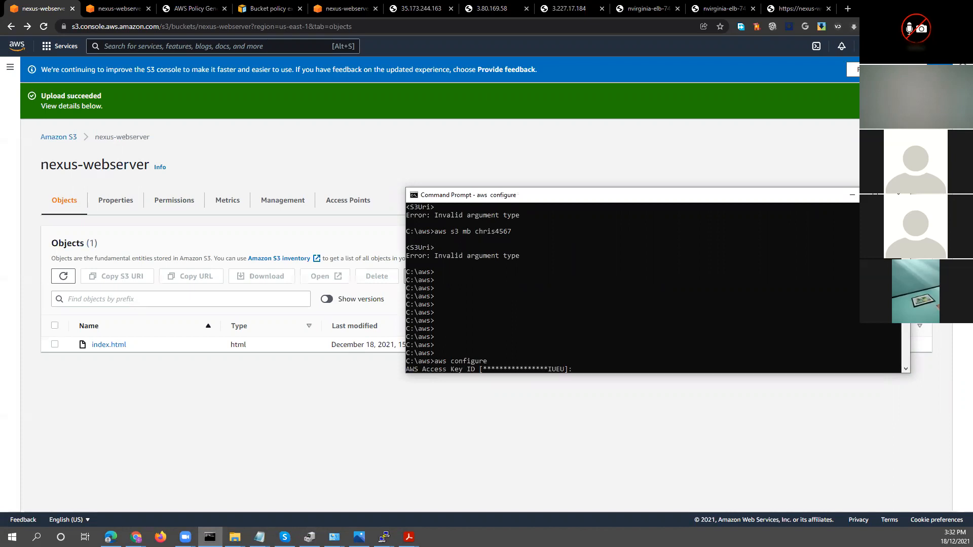
Paste the AWS access key ID at the configuration prompt and keep the stored secret access key
{"action": "key", "text": "alt+Tab"}
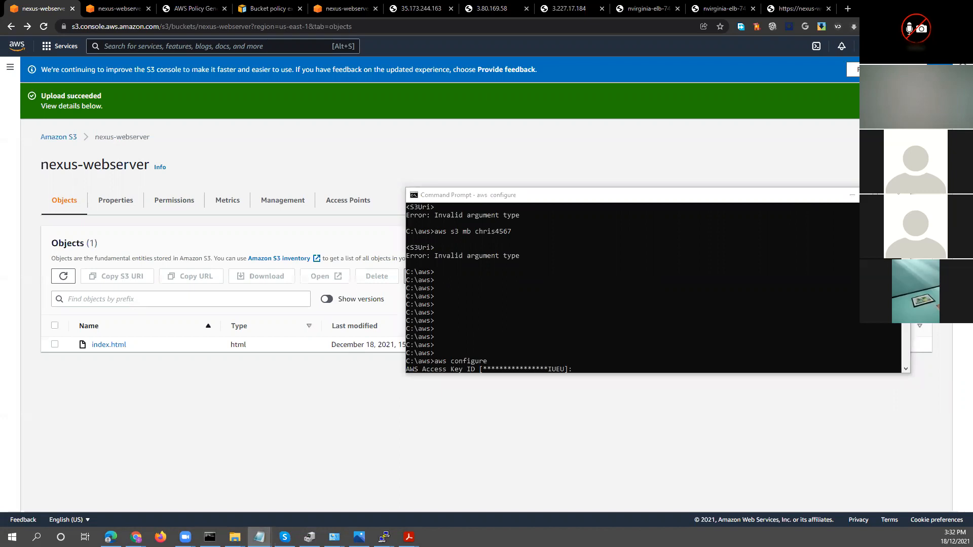
{"action": "left_click", "coordinate": [710, 282]}
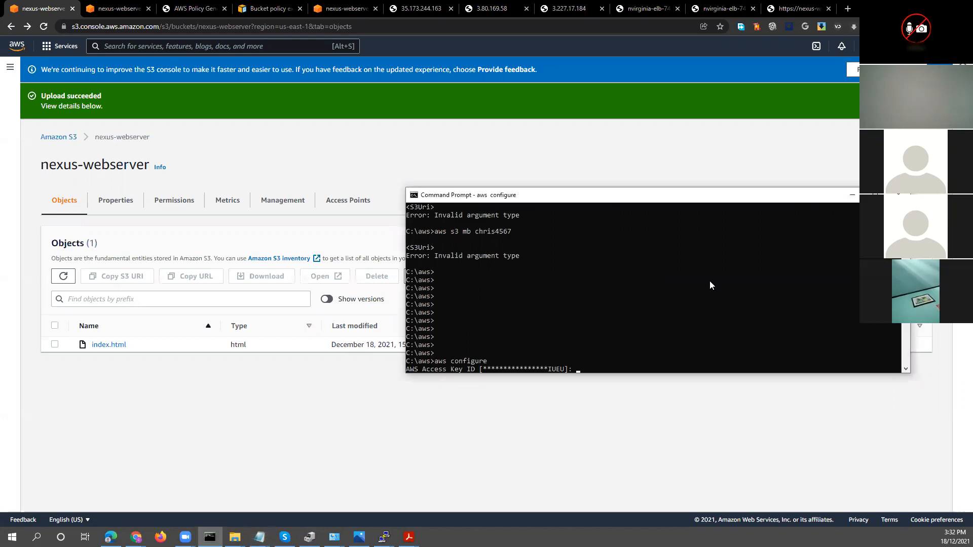
{"action": "right_click", "coordinate": [710, 285]}
{"action": "key", "text": "Return"}
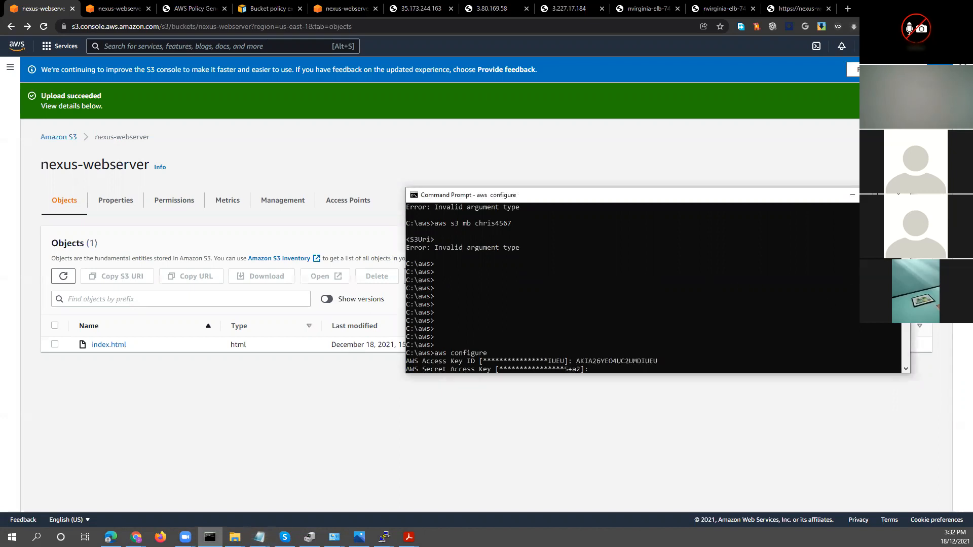
{"action": "key", "text": "alt+Tab"}
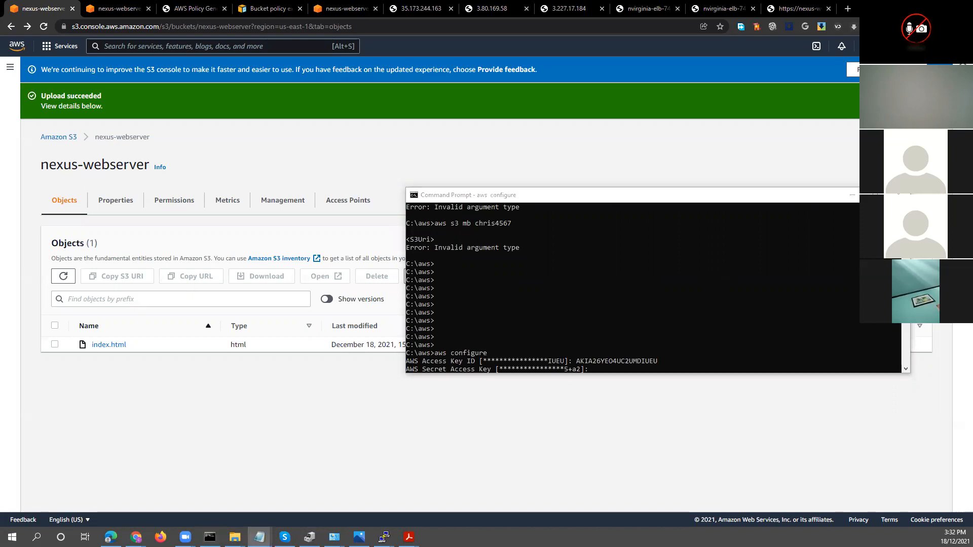
{"action": "left_click", "coordinate": [670, 310]}
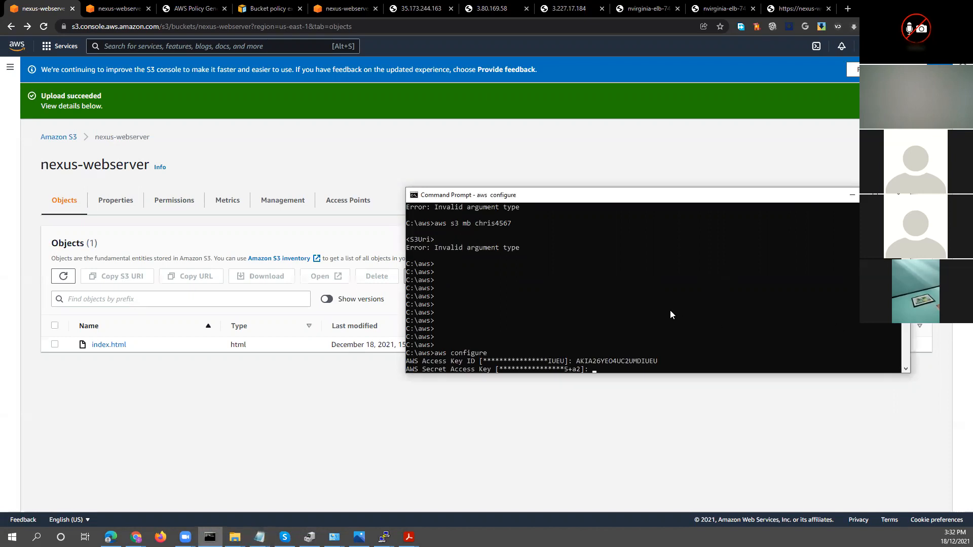
{"action": "key", "text": "Return"}
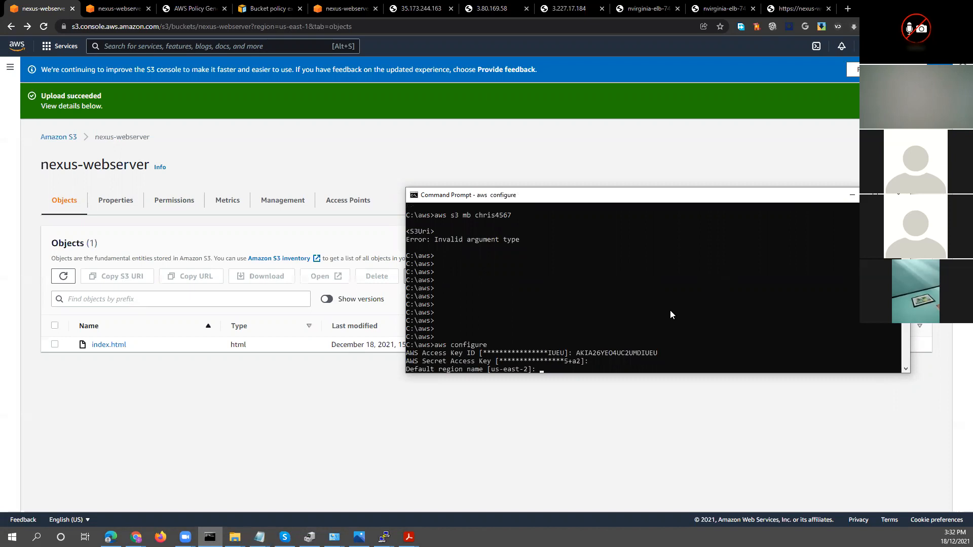
Check the bucket list in the S3 console, followed by the nexus-webserver bucket's metrics, access points and objects
{"action": "left_click", "coordinate": [59, 138]}
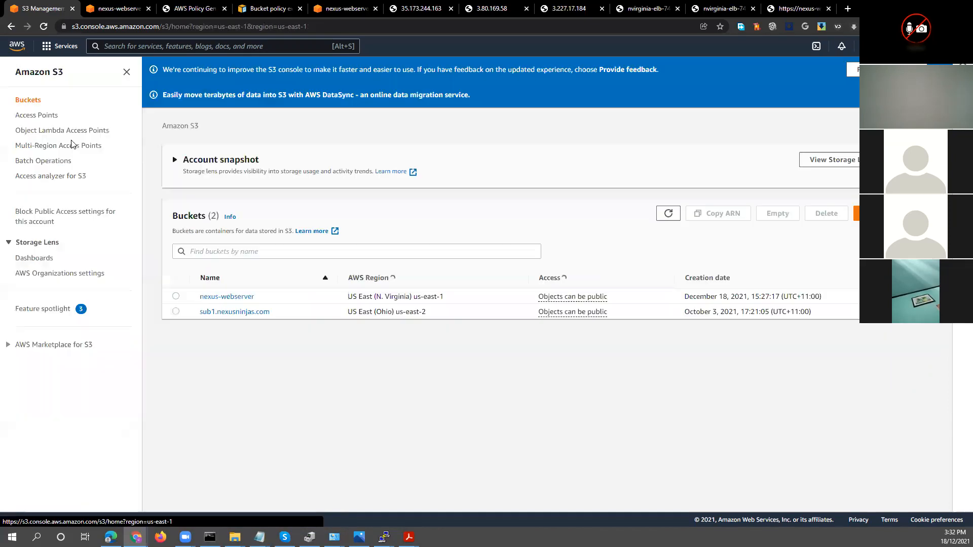
{"action": "left_click", "coordinate": [223, 299]}
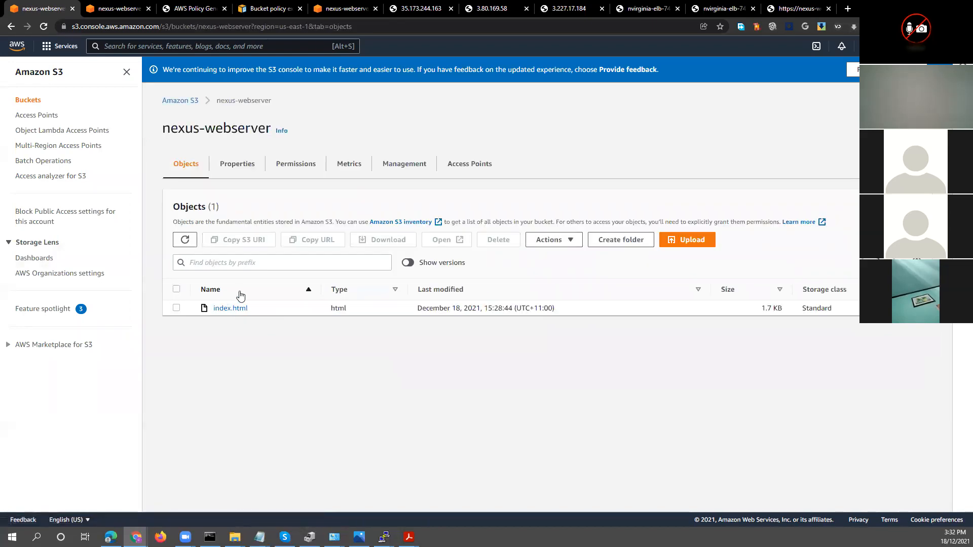
{"action": "left_click", "coordinate": [357, 166]}
{"action": "left_click", "coordinate": [455, 165]}
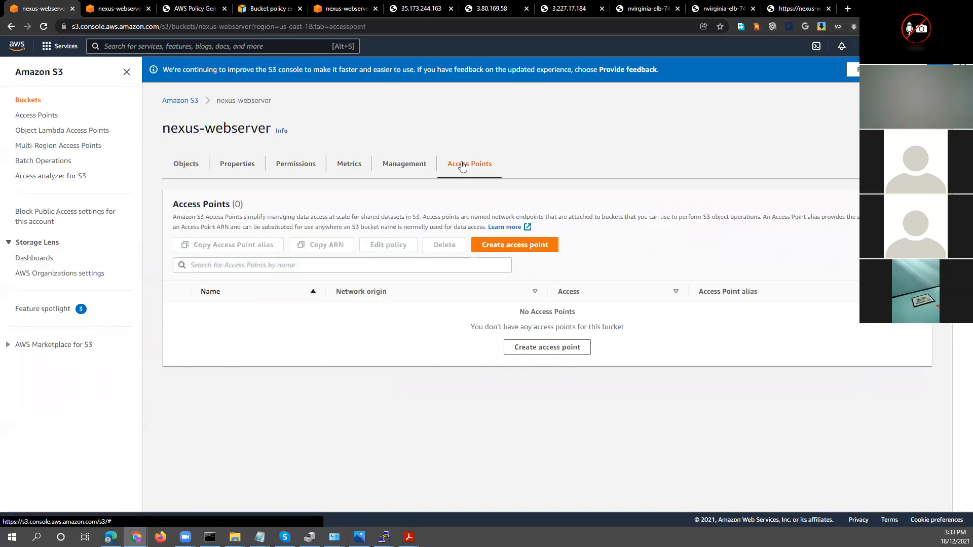
{"action": "left_click", "coordinate": [181, 165]}
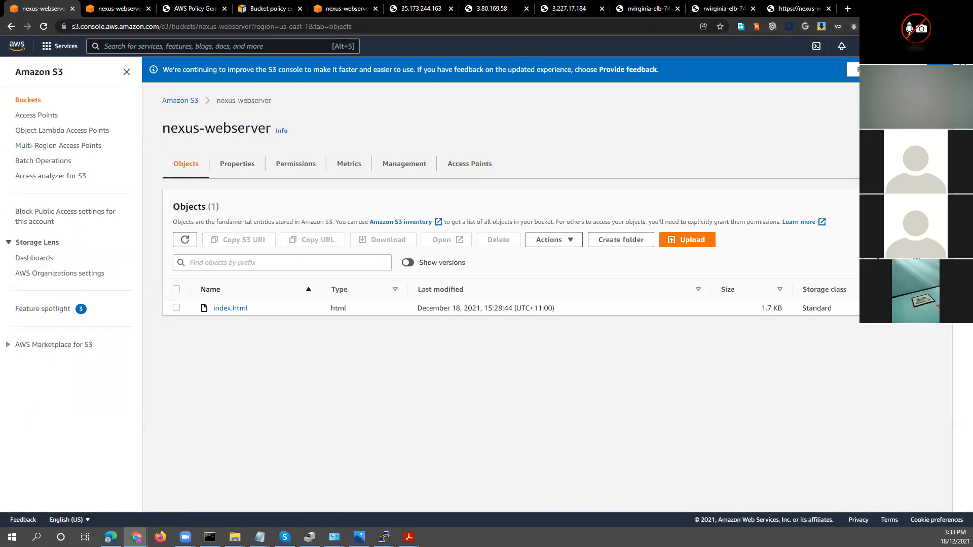
Return to Command Prompt and finish the AWS CLI configuration, keeping the default region us-east-2 and default output format 1
{"action": "key", "text": "alt+Tab"}
{"action": "left_click", "coordinate": [683, 281]}
{"action": "right_click", "coordinate": [682, 282]}
{"action": "left_click", "coordinate": [682, 281]}
{"action": "right_click", "coordinate": [683, 281]}
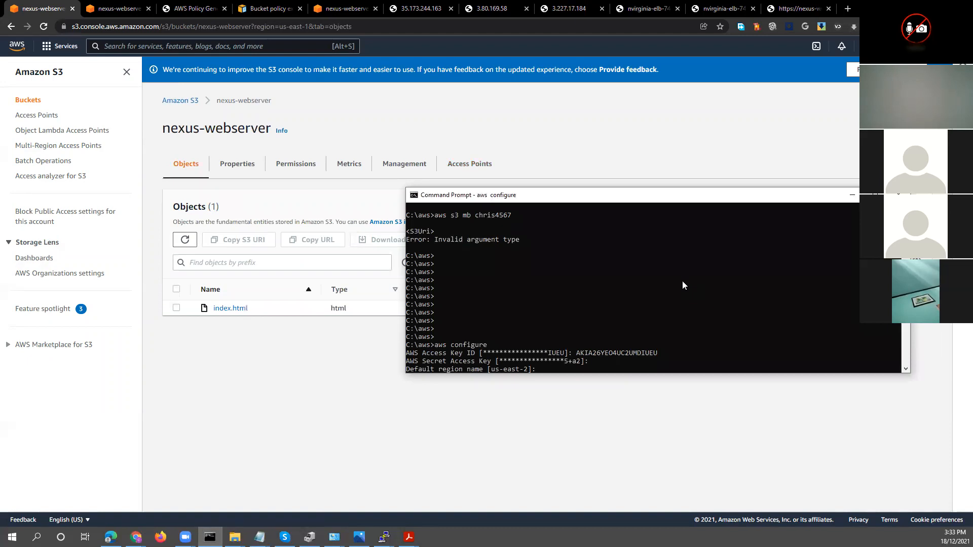
{"action": "left_click", "coordinate": [682, 281]}
{"action": "right_click", "coordinate": [683, 278]}
{"action": "key", "text": "Return"}
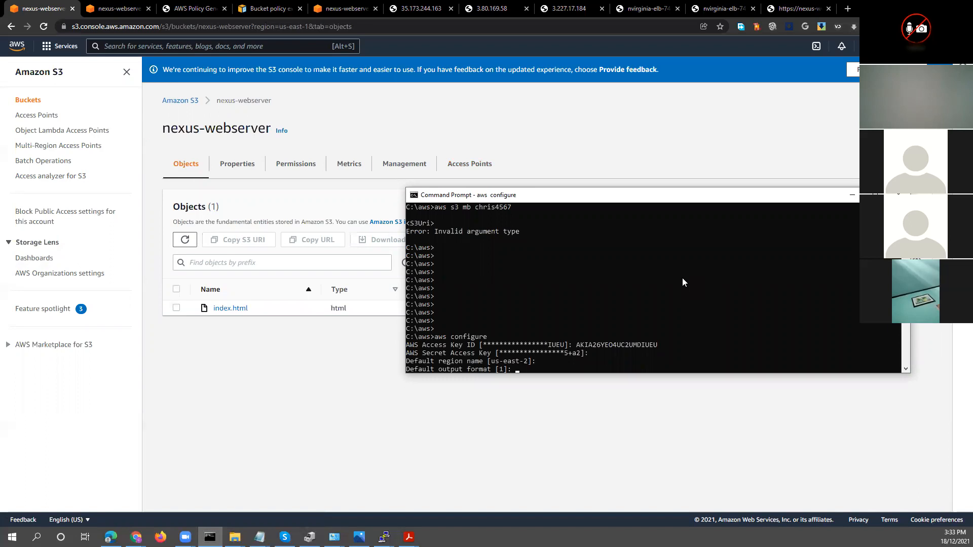
{"action": "key", "text": "Return"}
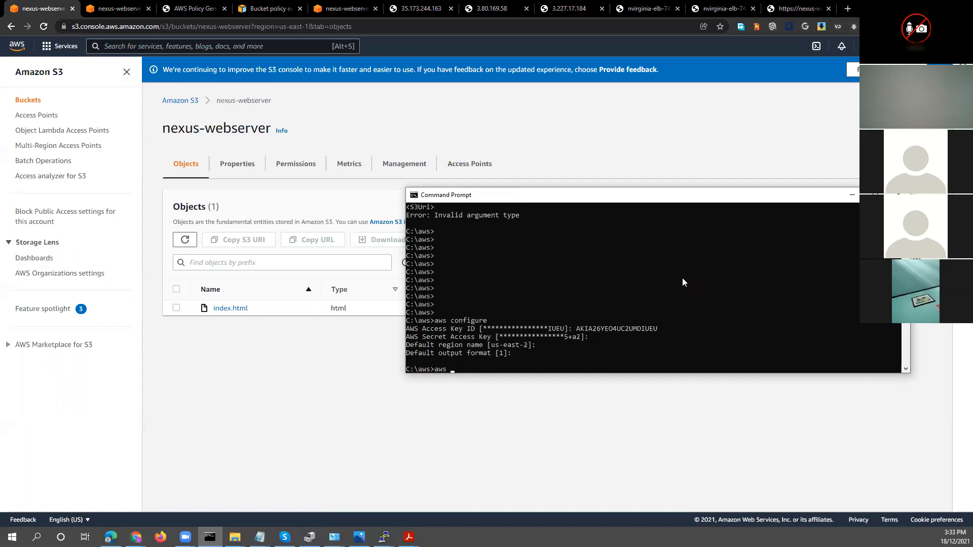
Try to list the S3 buckets with the command aws s3 list
{"action": "type", "text": "aws s3 list"}
{"action": "key", "text": "Return"}
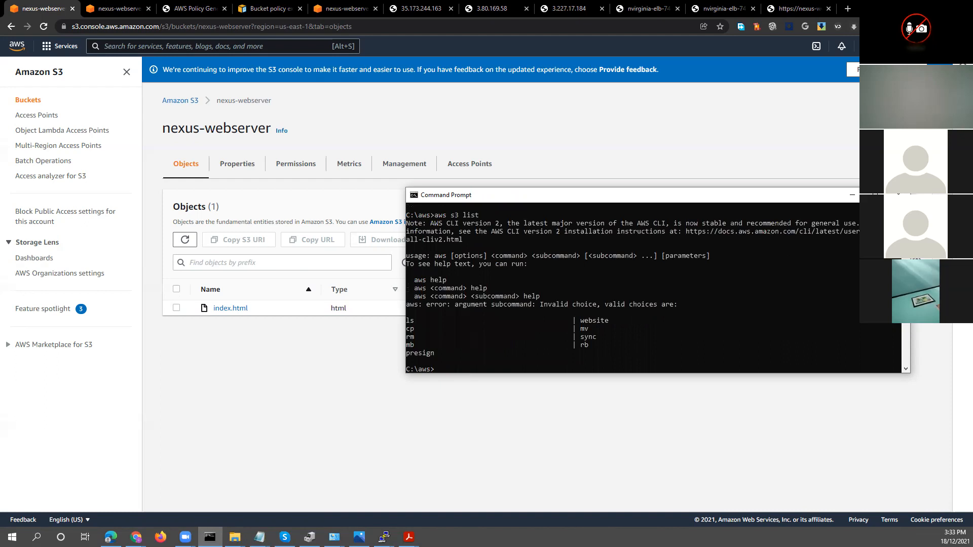
Look up the S3 list command in Lab 3 - S3.pdf and place the Command Prompt window beside the lab's commands
{"action": "left_click", "coordinate": [409, 538]}
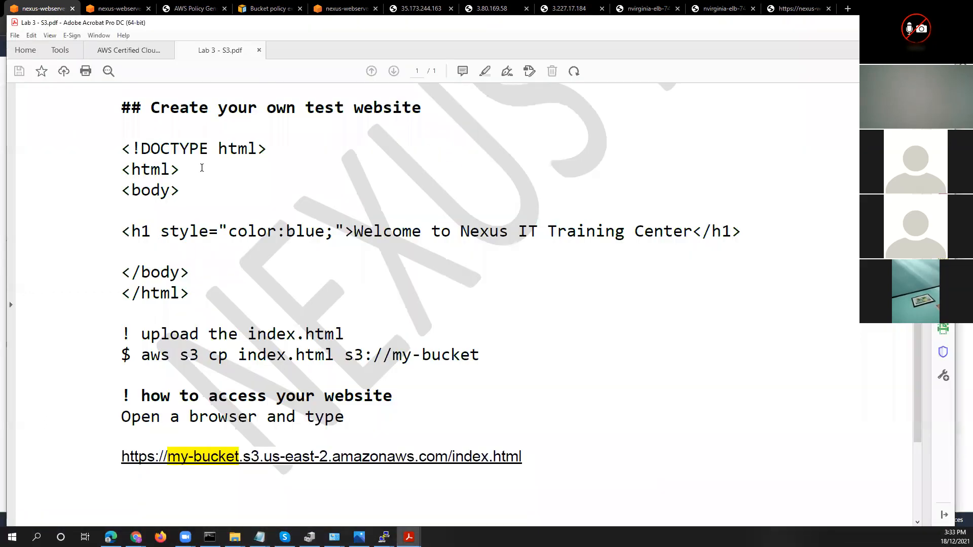
{"action": "scroll", "coordinate": [319, 352], "scroll_direction": "up", "scroll_amount": 10}
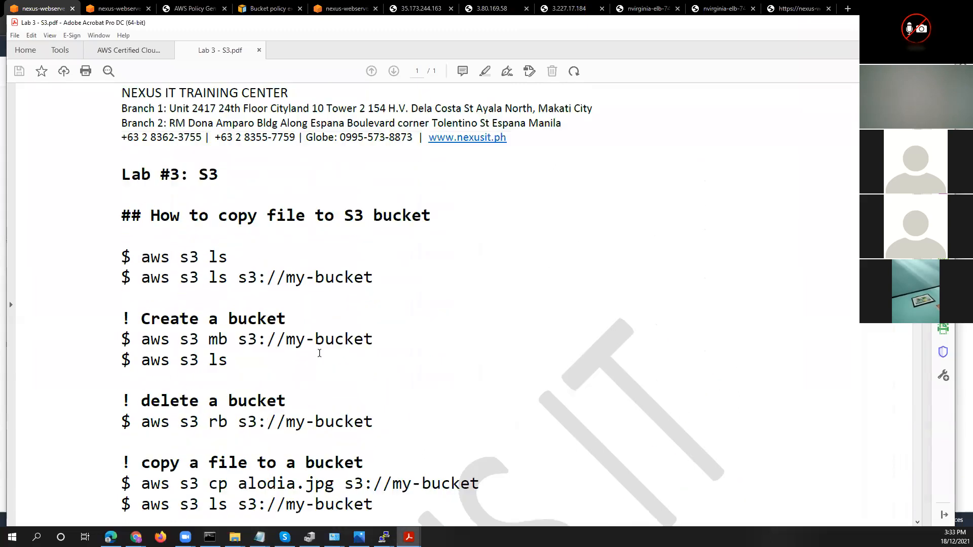
{"action": "scroll", "coordinate": [319, 353], "scroll_direction": "down", "scroll_amount": 3}
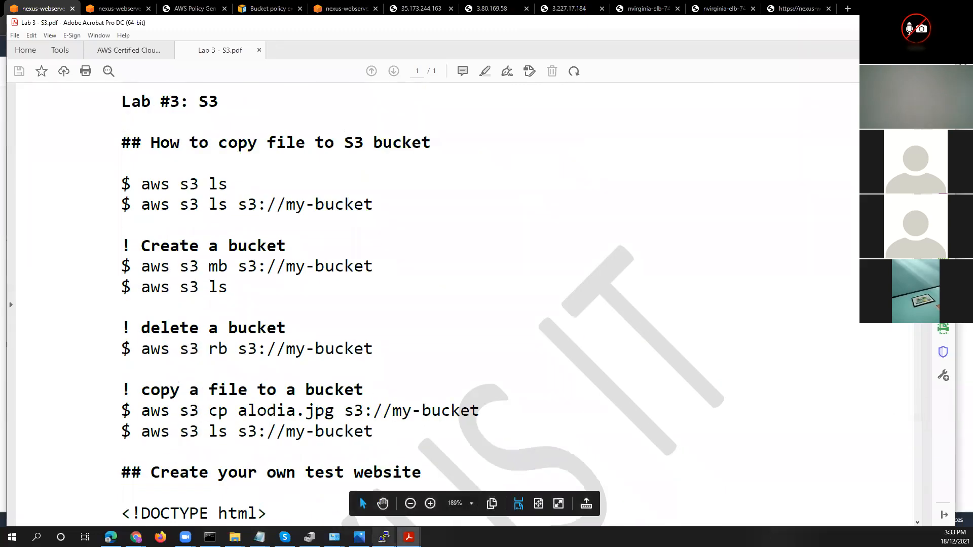
{"action": "left_click", "coordinate": [209, 537]}
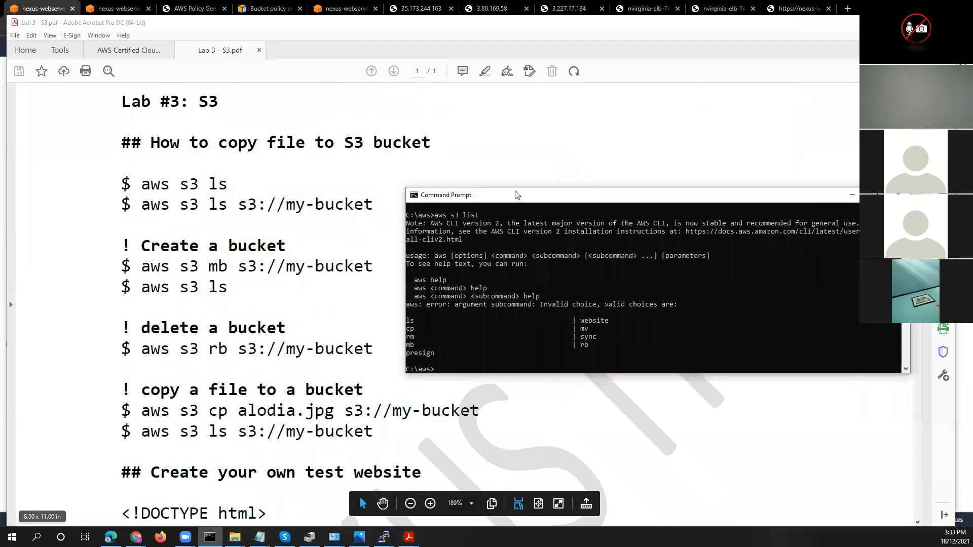
{"action": "left_click_drag", "start_coordinate": [516, 195], "coordinate": [578, 104]}
{"action": "left_click", "coordinate": [628, 181]}
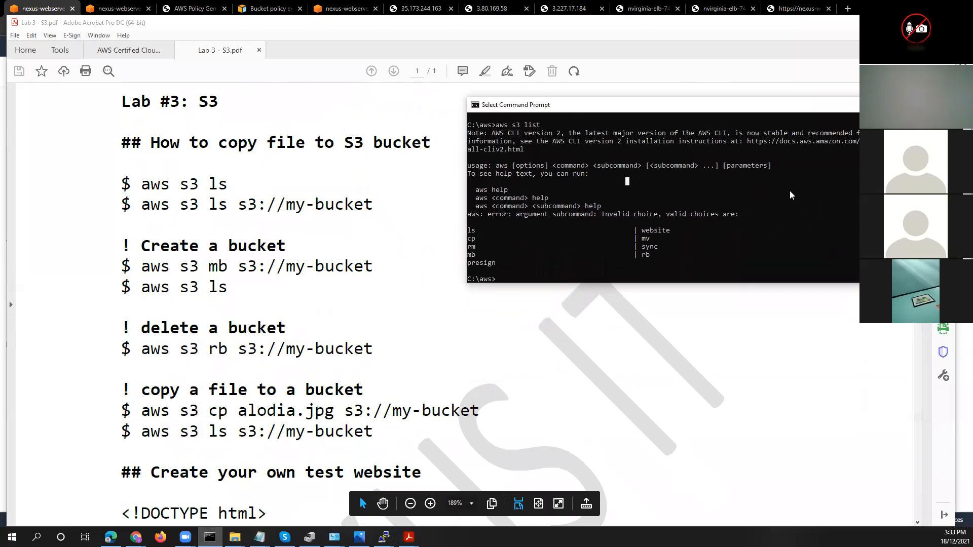
Correct the previous command to aws s3 ls and run it to list the S3 buckets
{"action": "key", "text": "Up"}
{"action": "key", "text": "BackSpace"}
{"action": "type", "text": "s s3 ls"}
{"action": "key", "text": "Return"}
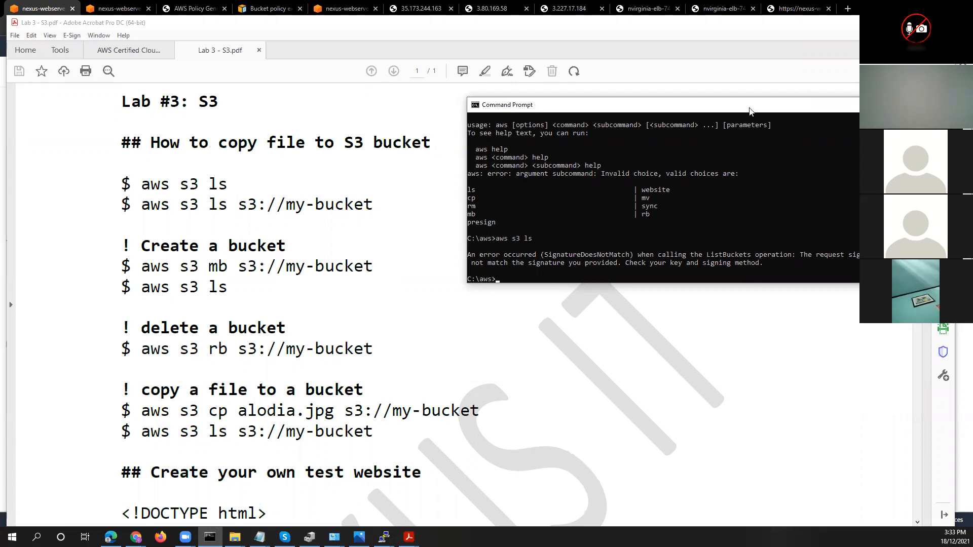
{"action": "left_click_drag", "start_coordinate": [750, 110], "coordinate": [747, 125]}
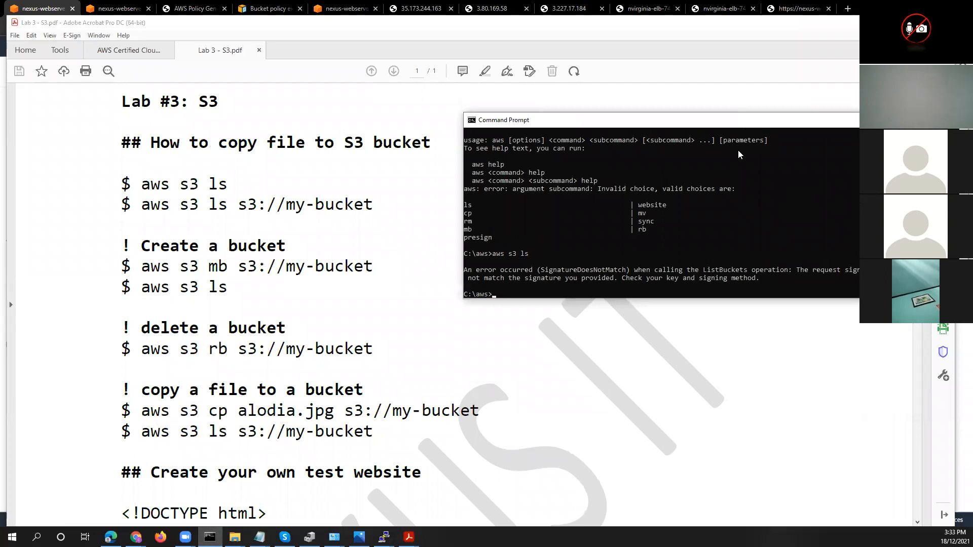
Switch to the S3 console, open the sub1.nexusninjas.com bucket from the bucket list, and select its index.html object
{"action": "left_click", "coordinate": [53, 10]}
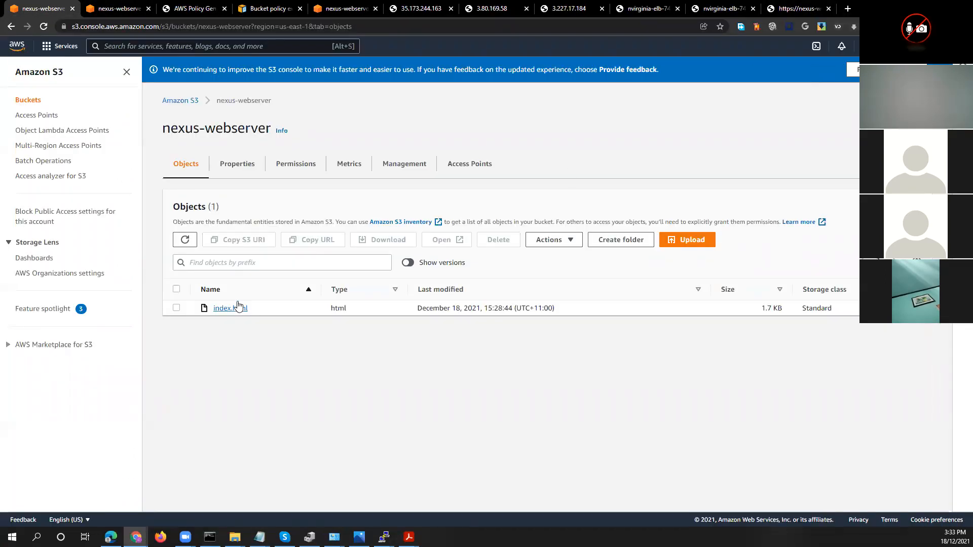
{"action": "left_click", "coordinate": [187, 102]}
{"action": "left_click", "coordinate": [230, 313]}
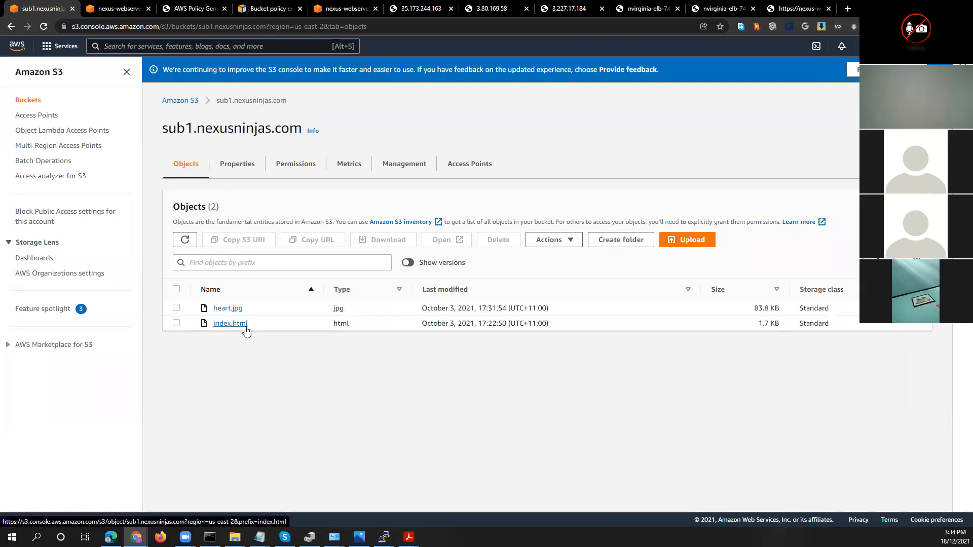
{"action": "left_click", "coordinate": [176, 324]}
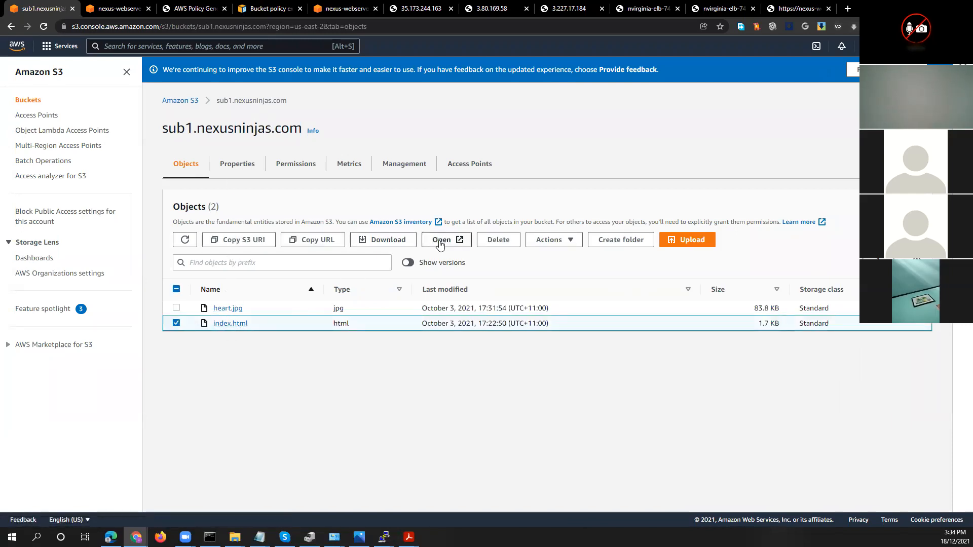
In the bucket's ACL, grant Everyone (public access) object List and bucket ACL Read, acknowledge and save the change, and return to the bucket list
{"action": "left_click", "coordinate": [307, 166]}
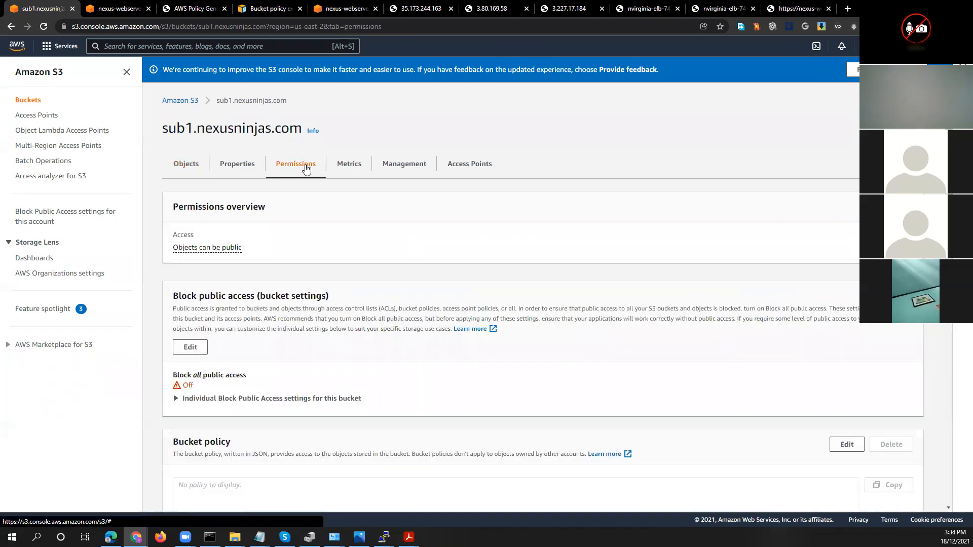
{"action": "scroll", "coordinate": [321, 268], "scroll_direction": "down", "scroll_amount": 5}
{"action": "scroll", "coordinate": [320, 268], "scroll_direction": "down", "scroll_amount": 5}
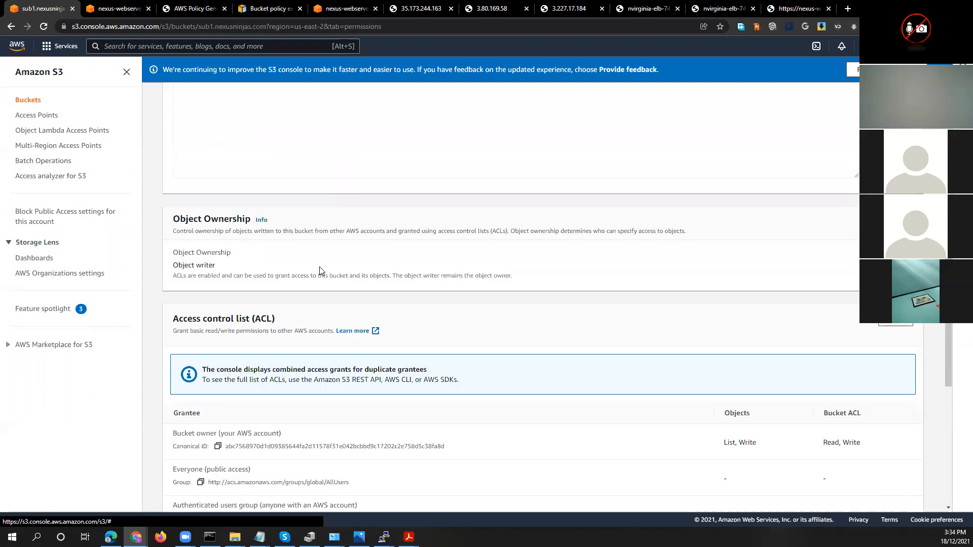
{"action": "scroll", "coordinate": [320, 266], "scroll_direction": "down", "scroll_amount": 3}
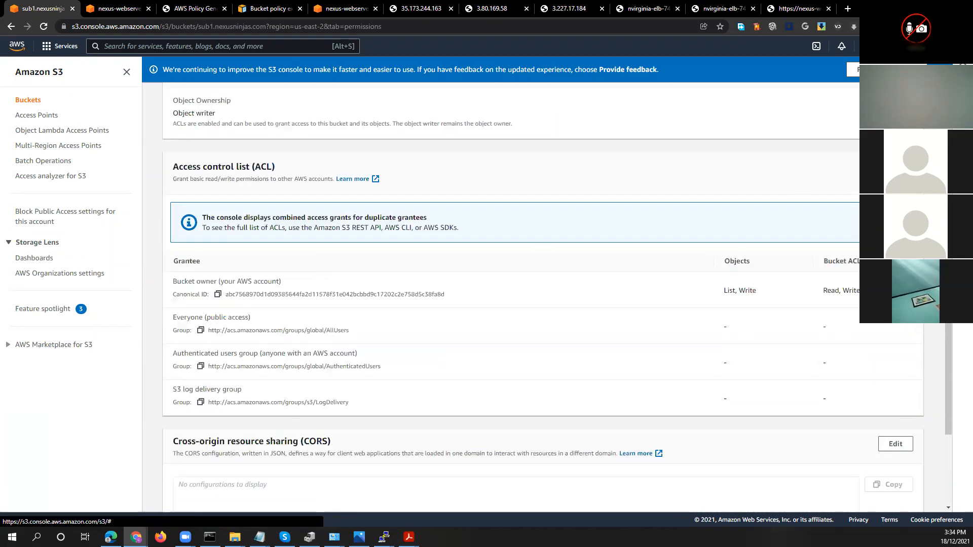
{"action": "left_click", "coordinate": [895, 169]}
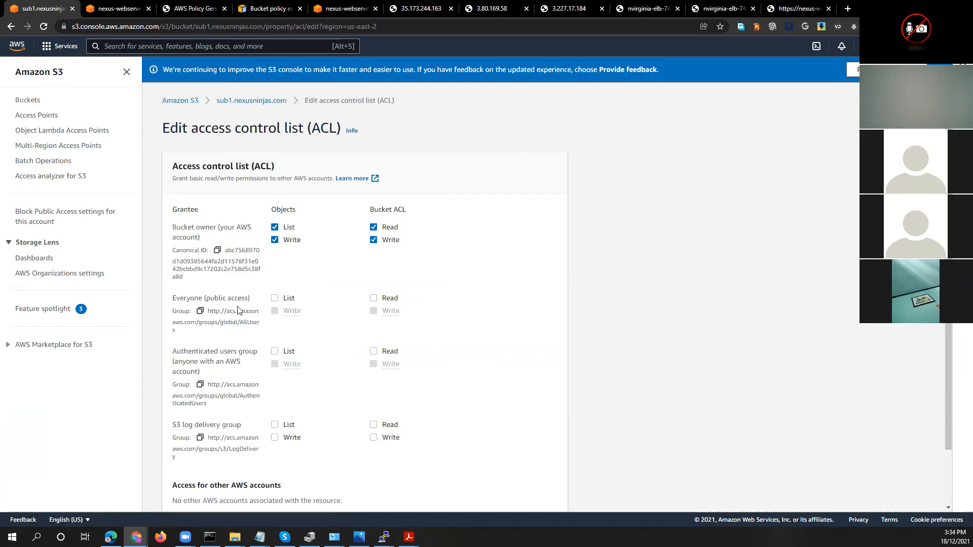
{"action": "left_click", "coordinate": [274, 299]}
{"action": "left_click", "coordinate": [374, 299]}
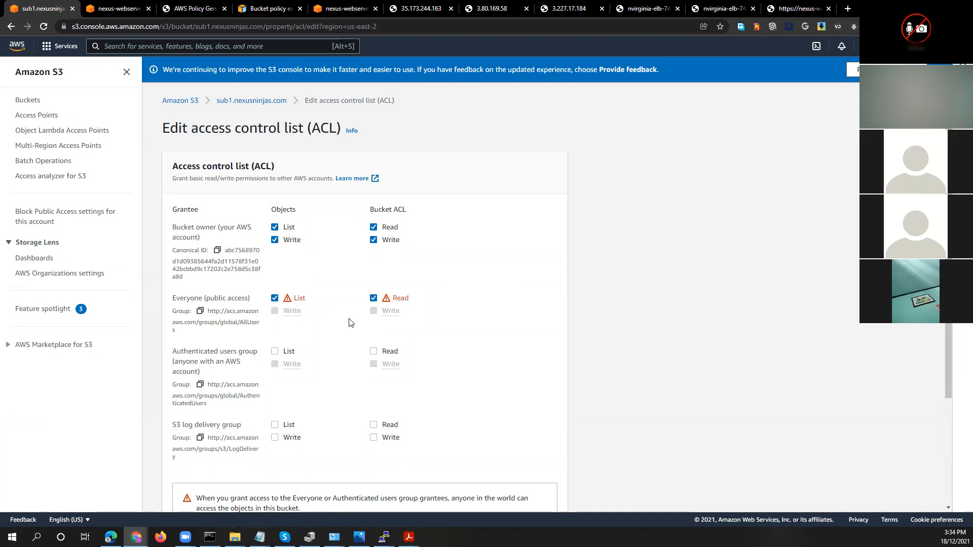
{"action": "scroll", "coordinate": [350, 322], "scroll_direction": "down", "scroll_amount": 3}
{"action": "left_click", "coordinate": [507, 494]}
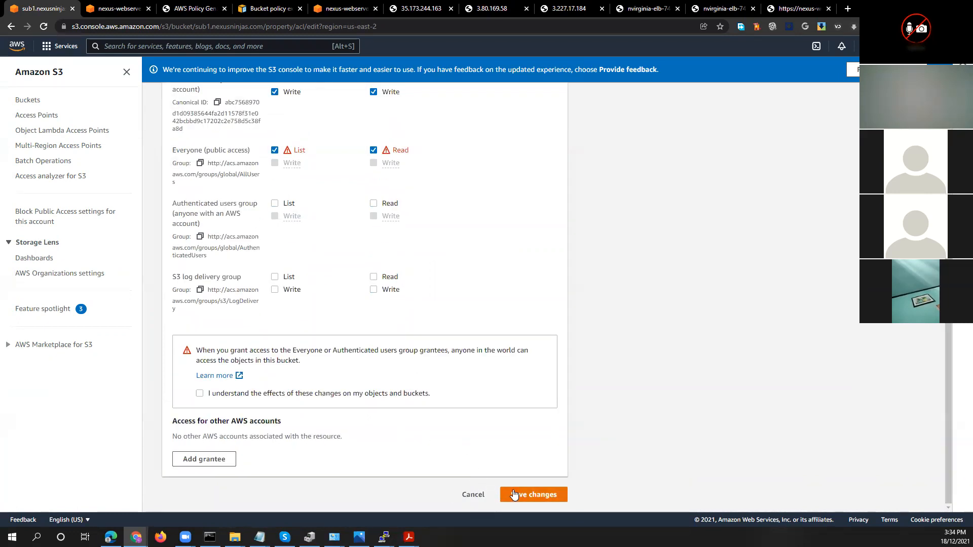
{"action": "left_click", "coordinate": [386, 392]}
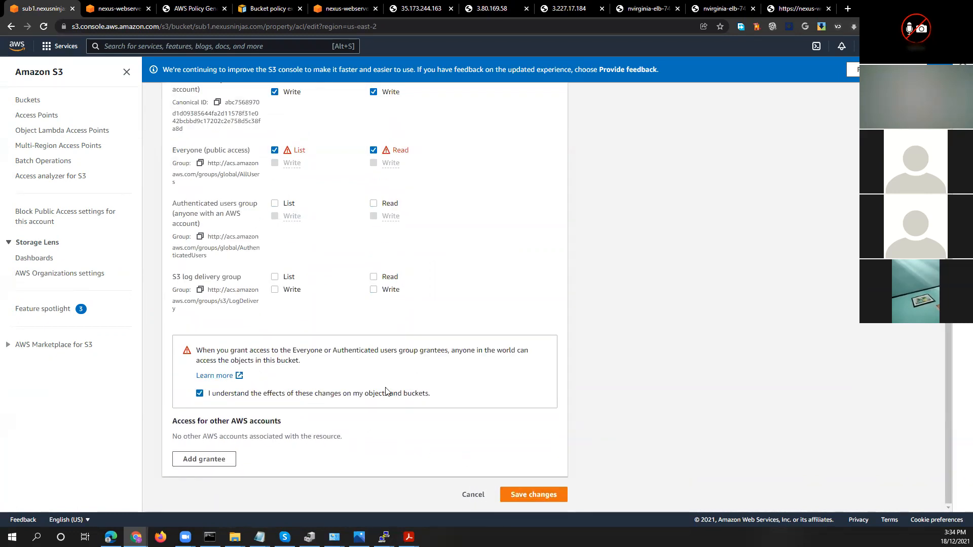
{"action": "left_click", "coordinate": [532, 495]}
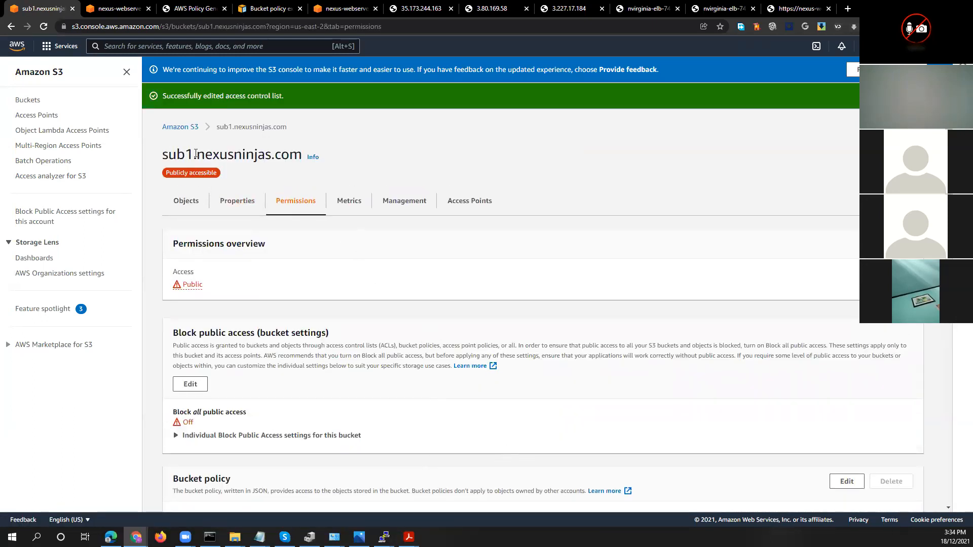
{"action": "left_click", "coordinate": [180, 127]}
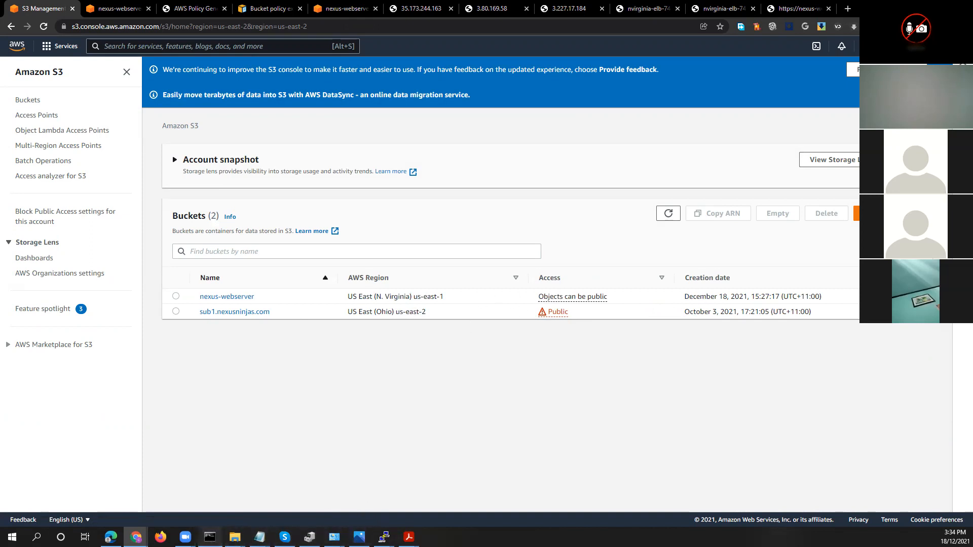
Return to Command Prompt and rerun aws configure, keeping the stored access key ID, secret access key, default region and output format
{"action": "left_click", "coordinate": [209, 537]}
{"action": "left_click", "coordinate": [600, 263]}
{"action": "key", "text": "Return"}
{"action": "key", "text": "Return"}
{"action": "type", "text": "aws configure"}
{"action": "key", "text": "Return"}
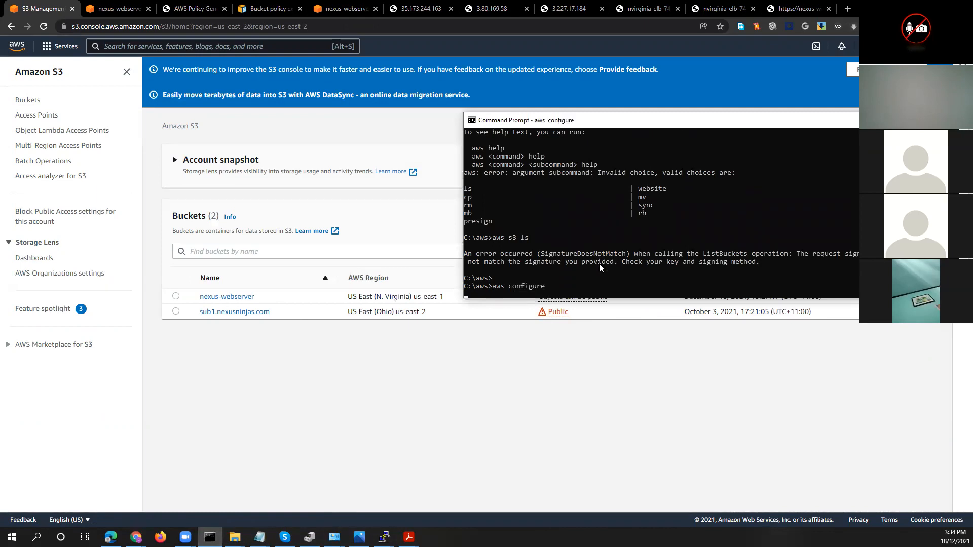
{"action": "key", "text": "Return"}
{"action": "key", "text": "Return"}
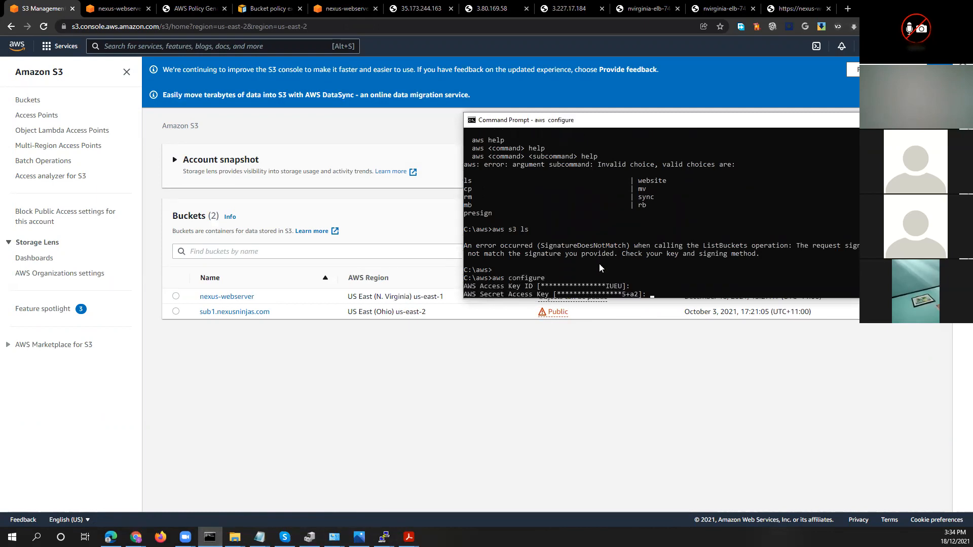
{"action": "key", "text": "Return"}
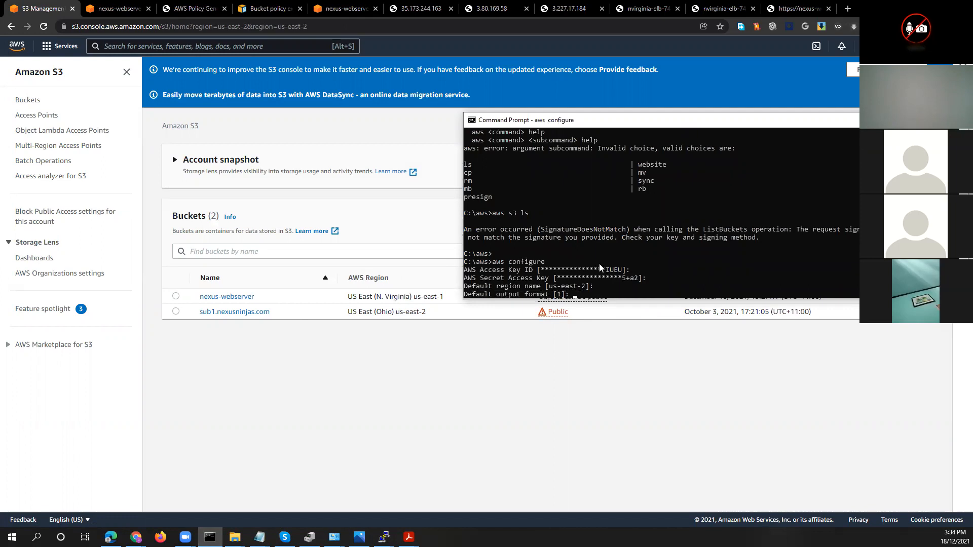
Run aws s3 ls again to list the buckets, and clear the Command Prompt window from view
{"action": "key", "text": "Return"}
{"action": "type", "text": "aws"}
{"action": "type", "text": " s3 ls"}
{"action": "key", "text": "Return"}
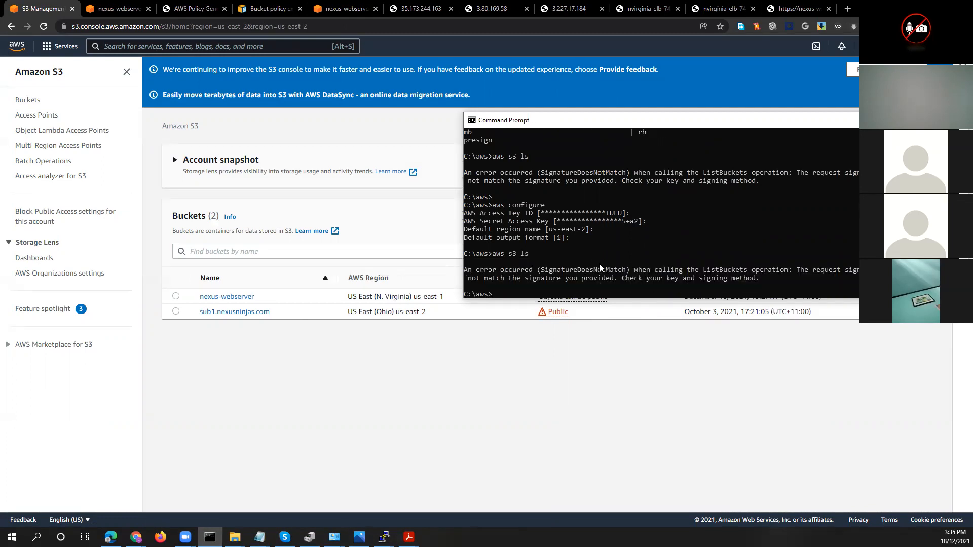
{"action": "left_click_drag", "start_coordinate": [850, 122], "coordinate": [546, 329]}
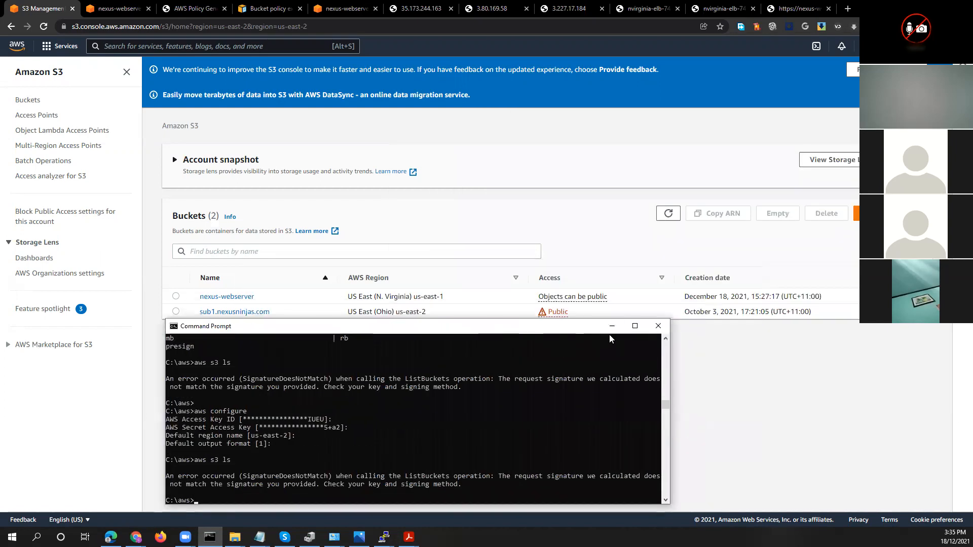
{"action": "left_click", "coordinate": [604, 330]}
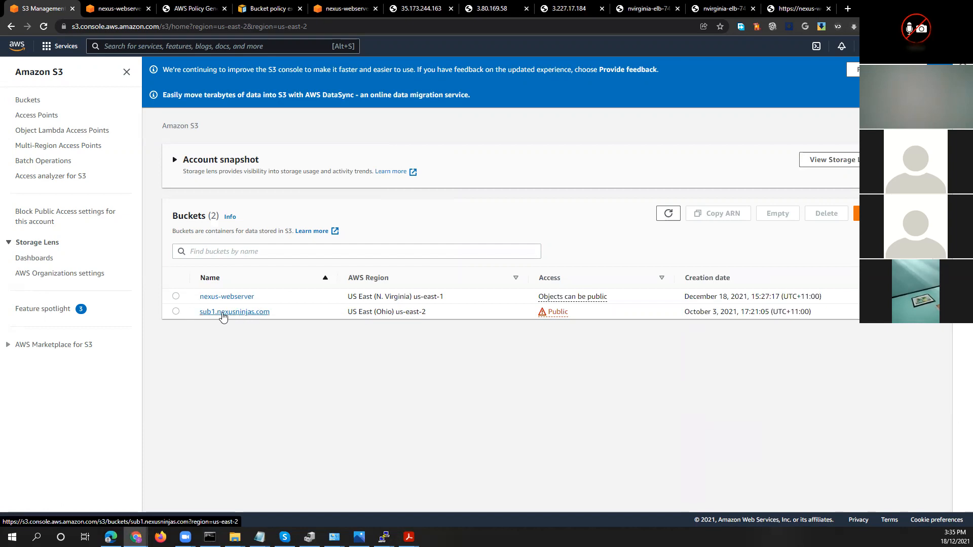
Open the sub1.nexusninjas.com bucket's index.html object and review its overview and management details
{"action": "left_click", "coordinate": [261, 317]}
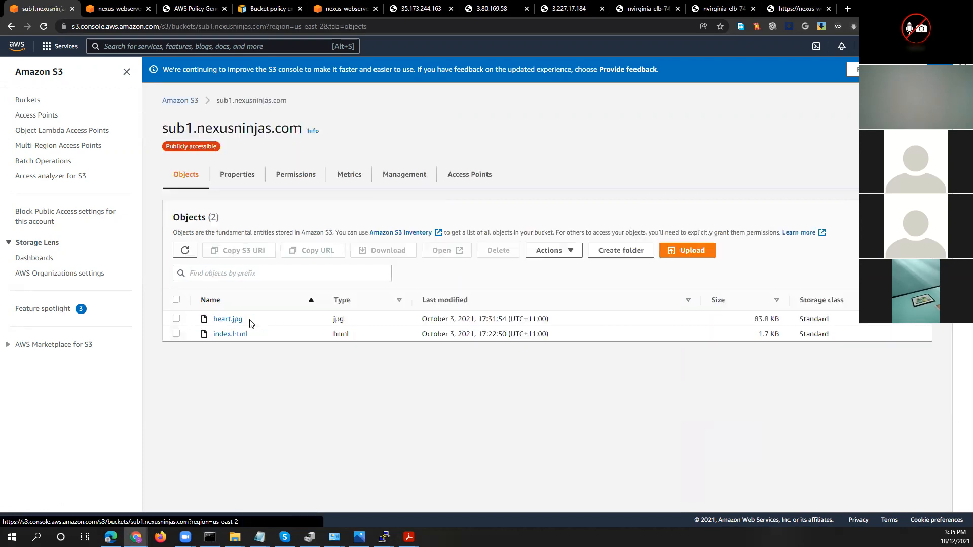
{"action": "left_click", "coordinate": [226, 334]}
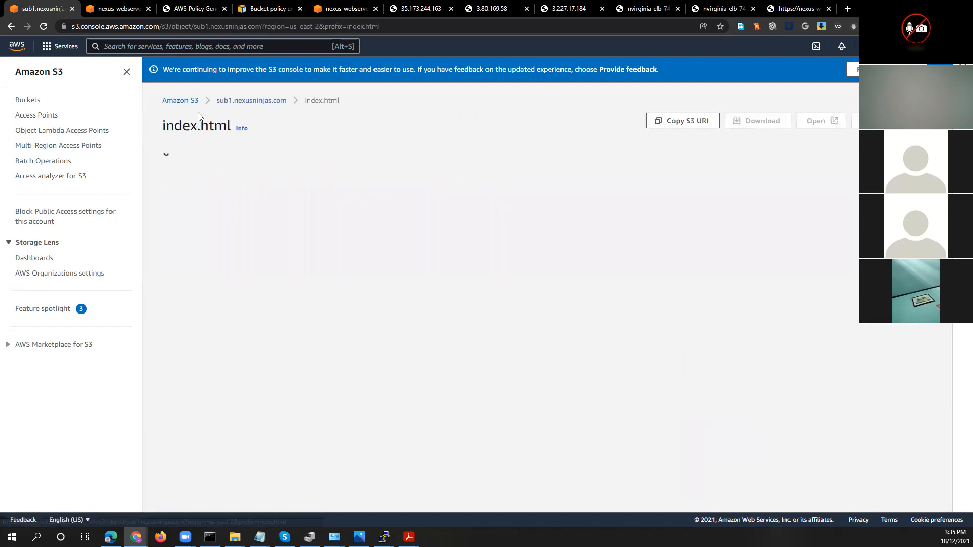
{"action": "scroll", "coordinate": [620, 327], "scroll_direction": "down", "scroll_amount": 3}
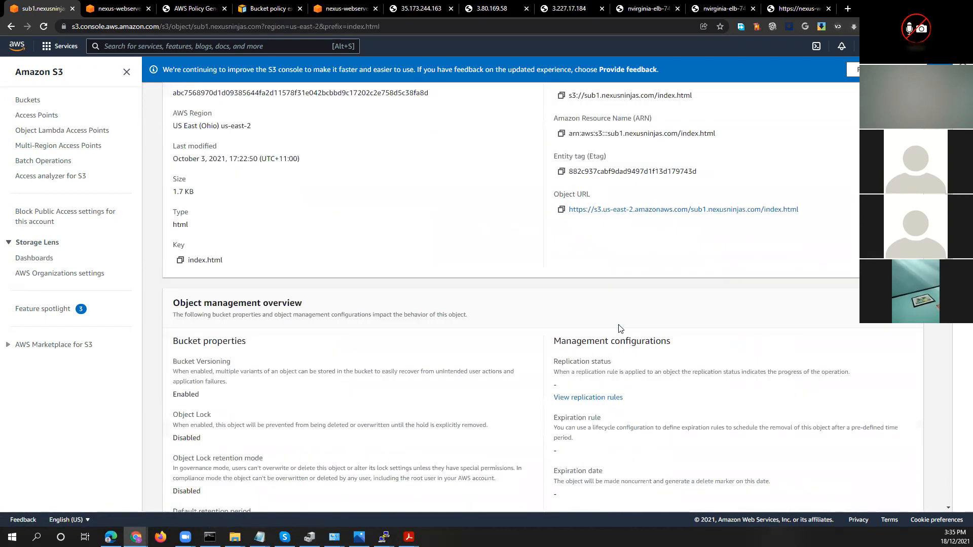
{"action": "scroll", "coordinate": [619, 327], "scroll_direction": "up", "scroll_amount": 1}
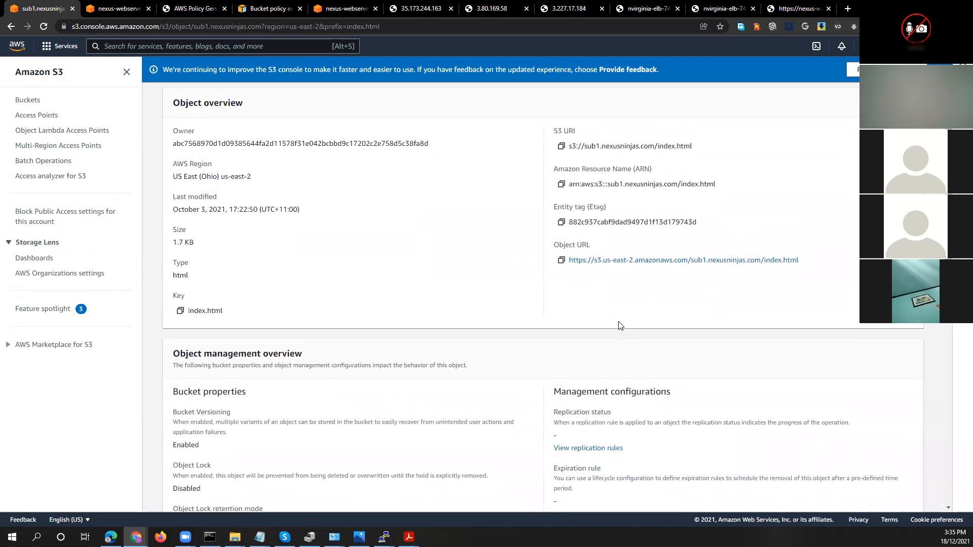
Copy index.html's S3 URI, s3://sub1.nexusninjas.com/index.html, and try to load it in the last browser tab
{"action": "left_click_drag", "start_coordinate": [695, 148], "coordinate": [562, 148]}
{"action": "key", "text": "ctrl+c"}
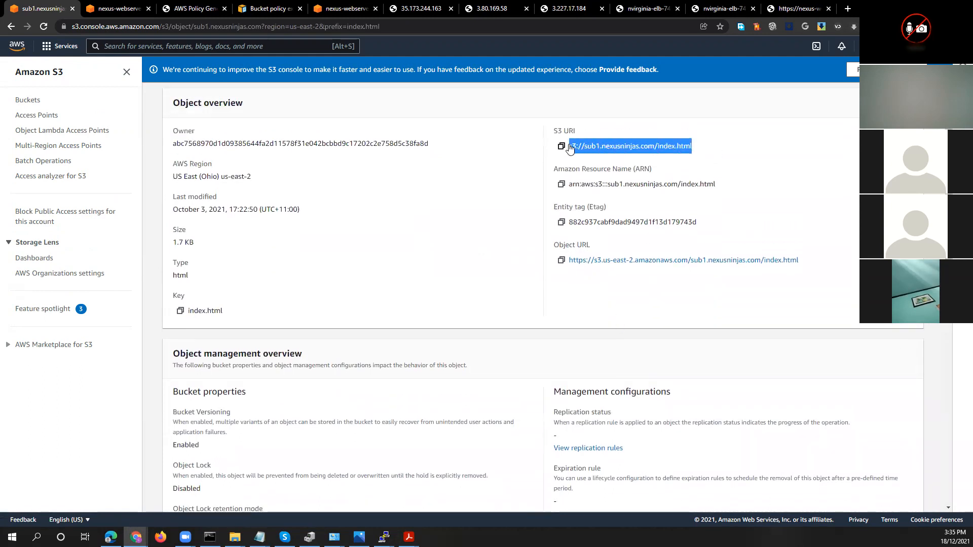
{"action": "left_click", "coordinate": [790, 9]}
{"action": "left_click", "coordinate": [659, 26]}
{"action": "key", "text": "ctrl+v"}
{"action": "key", "text": "Return"}
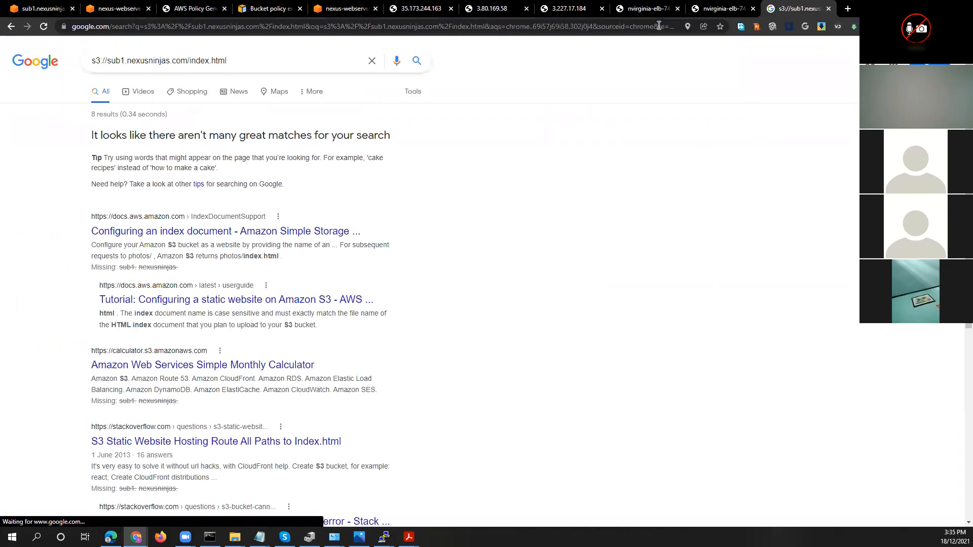
Strip the s3:// prefix from the pasted address and try to load sub1.nexusninjas.com/index.html
{"action": "left_click", "coordinate": [303, 26]}
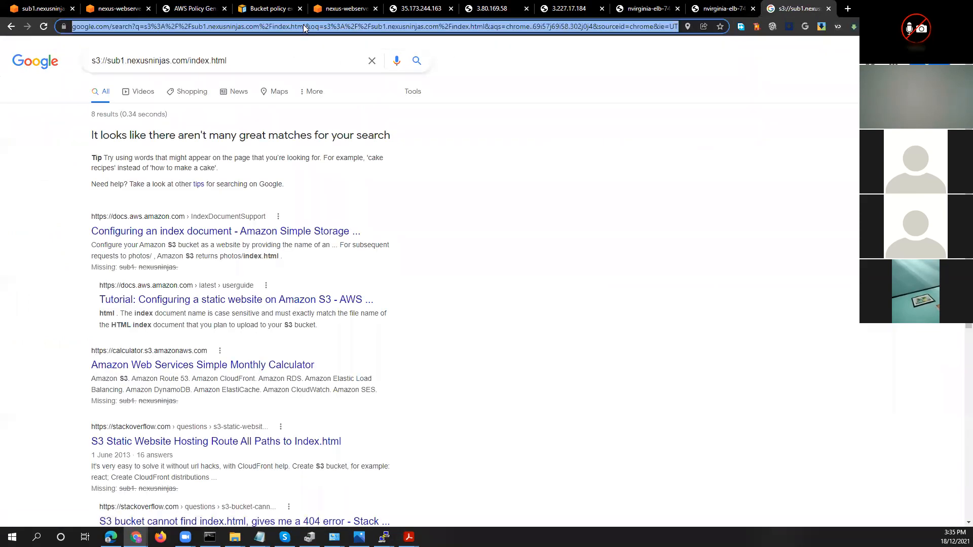
{"action": "key", "text": "ctrl+v"}
{"action": "key", "text": "Home"}
{"action": "key", "text": "Delete"}
{"action": "key", "text": "Delete"}
{"action": "key", "text": "Delete"}
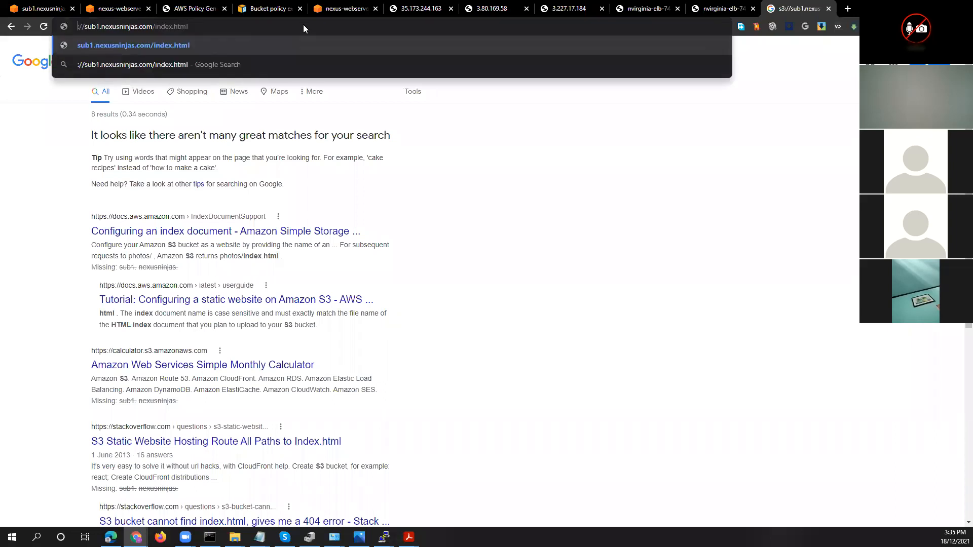
{"action": "key", "text": "Delete"}
{"action": "key", "text": "Delete"}
{"action": "key", "text": "ctrl+a"}
{"action": "key", "text": "End"}
{"action": "key", "text": "Return"}
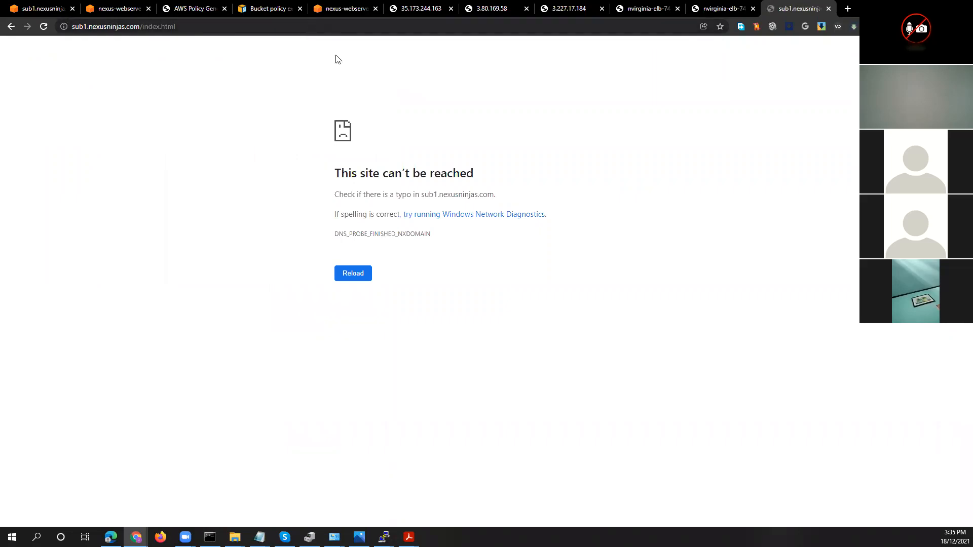
Open index.html through its Object URL in the S3 console, examine the parts of the web address, and return to the object's details
{"action": "left_click", "coordinate": [55, 10]}
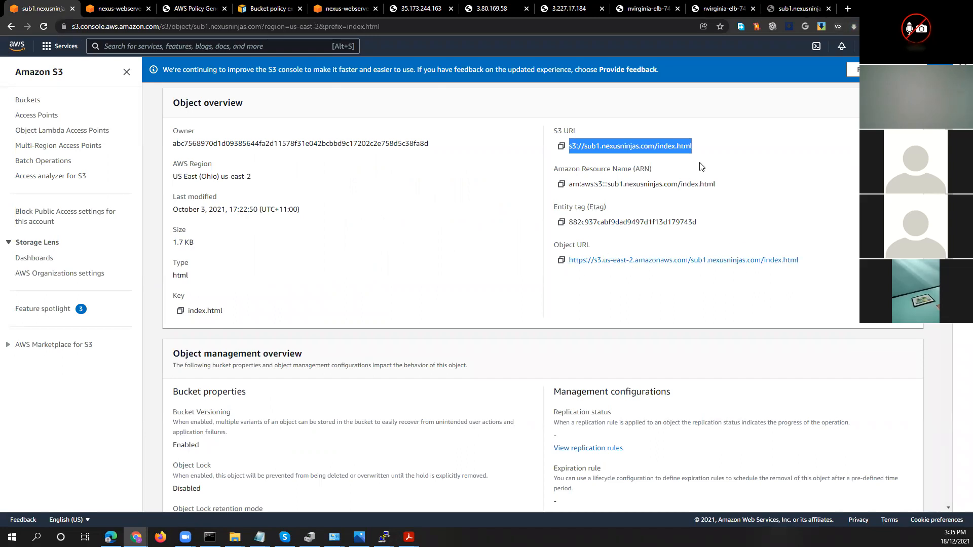
{"action": "left_click", "coordinate": [784, 264]}
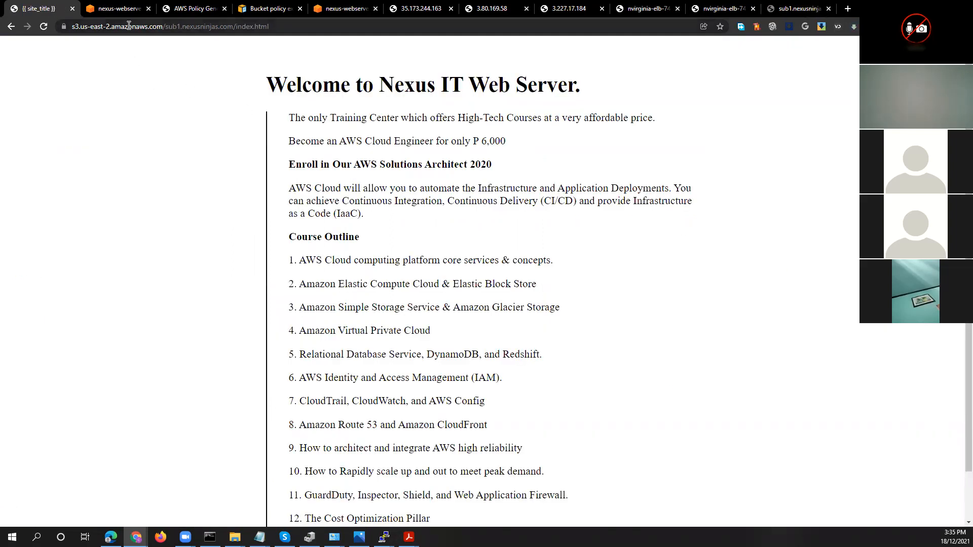
{"action": "left_click_drag", "start_coordinate": [278, 27], "coordinate": [239, 26]}
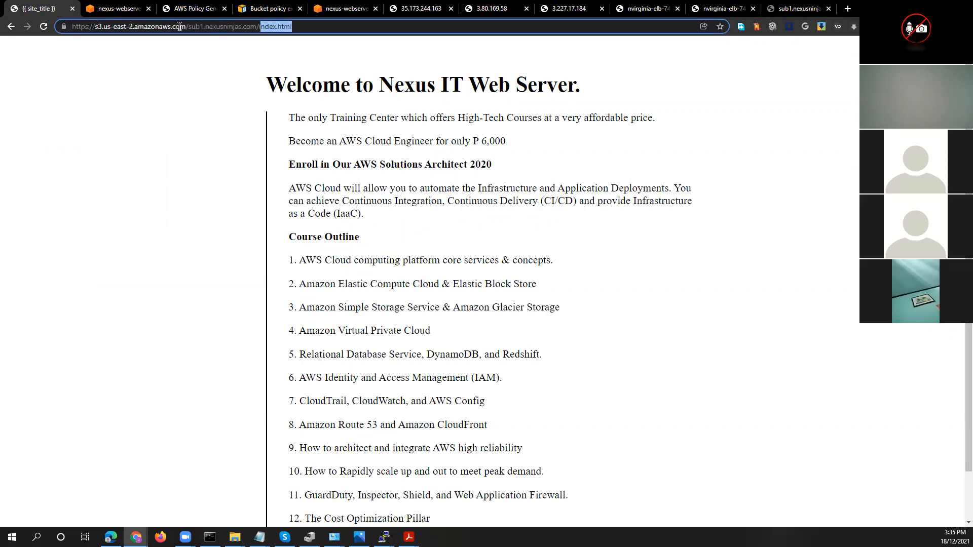
{"action": "left_click_drag", "start_coordinate": [95, 27], "coordinate": [199, 27]}
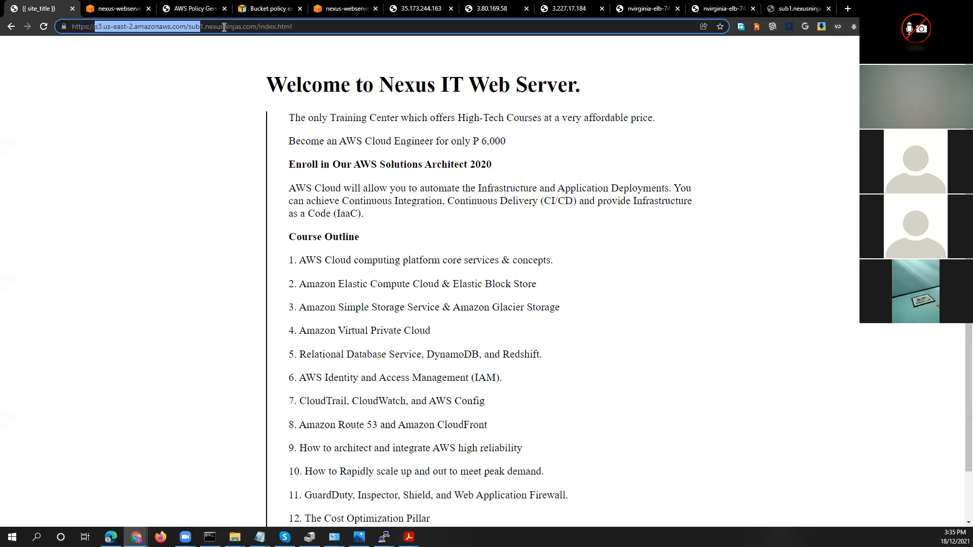
{"action": "left_click", "coordinate": [207, 26]}
{"action": "left_click_drag", "start_coordinate": [206, 27], "coordinate": [190, 27]}
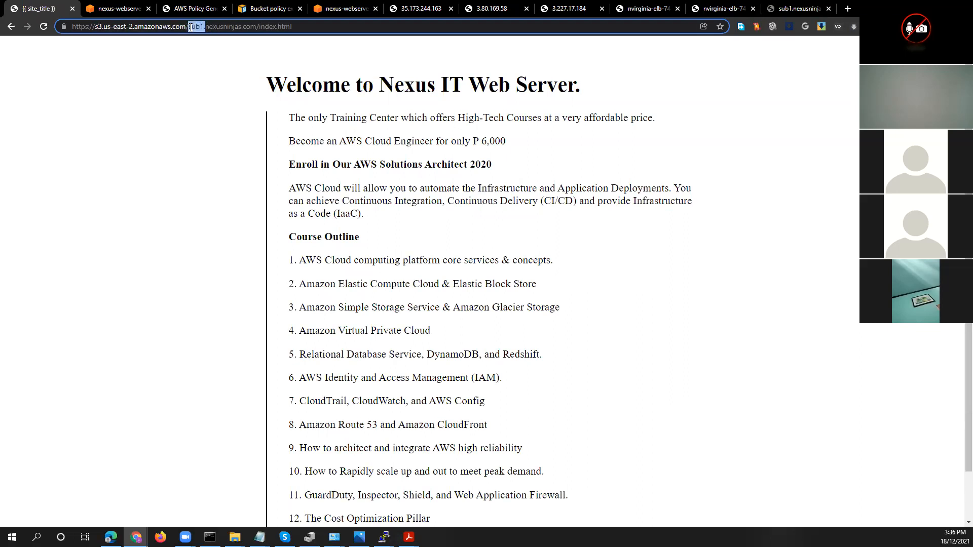
{"action": "left_click_drag", "start_coordinate": [293, 26], "coordinate": [256, 27]}
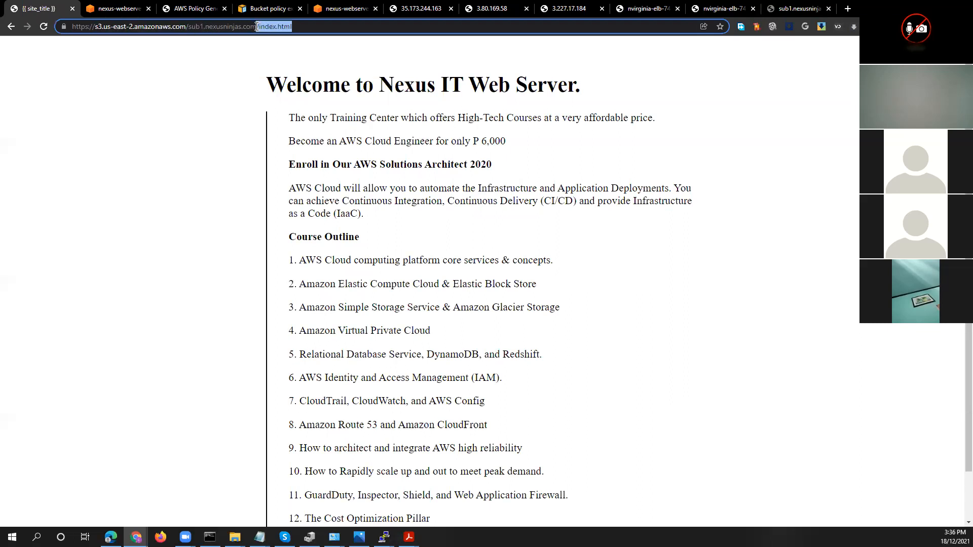
{"action": "left_click", "coordinate": [11, 27]}
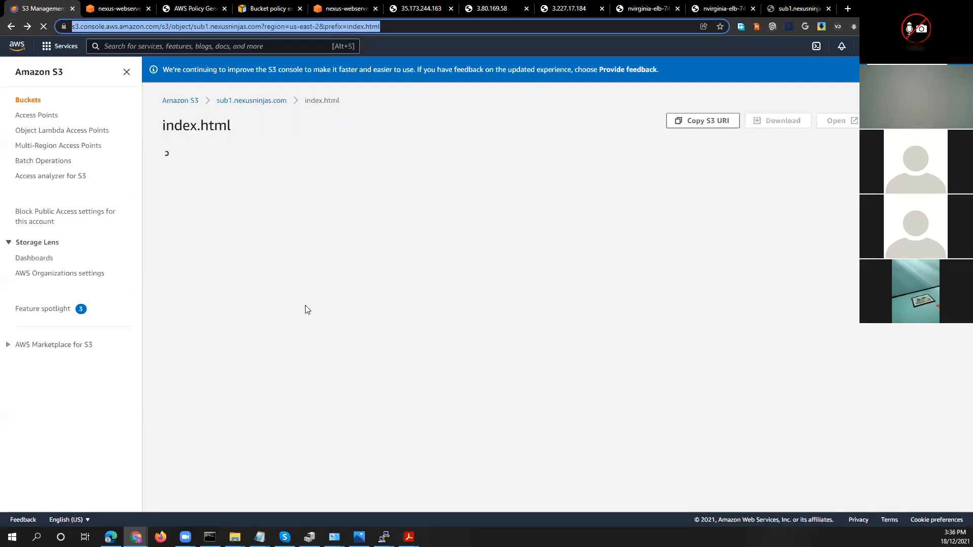
Remove the Everyone (public access) Read permission for both the object and the object ACL from index.html's access control list and save
{"action": "scroll", "coordinate": [270, 351], "scroll_direction": "down", "scroll_amount": 9}
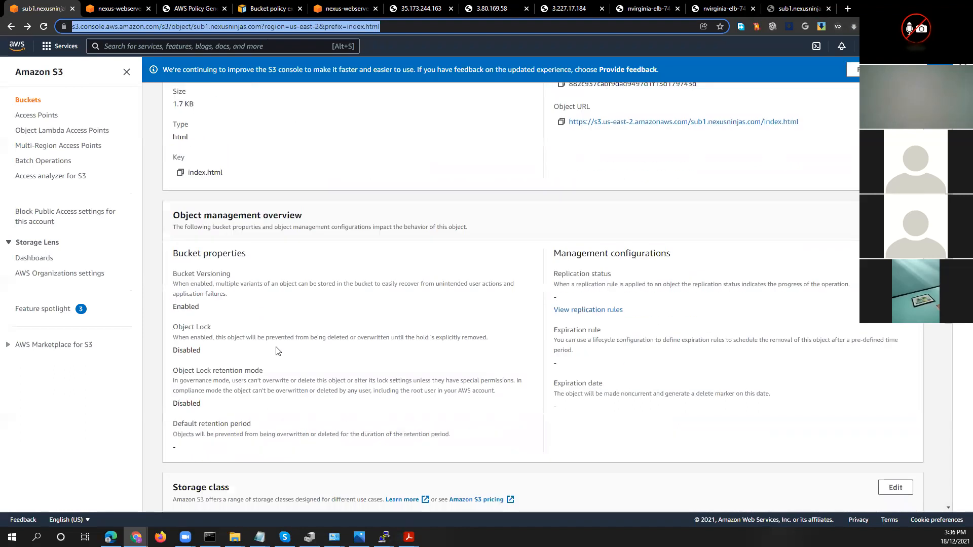
{"action": "scroll", "coordinate": [282, 349], "scroll_direction": "up", "scroll_amount": 6}
{"action": "scroll", "coordinate": [304, 294], "scroll_direction": "up", "scroll_amount": 4}
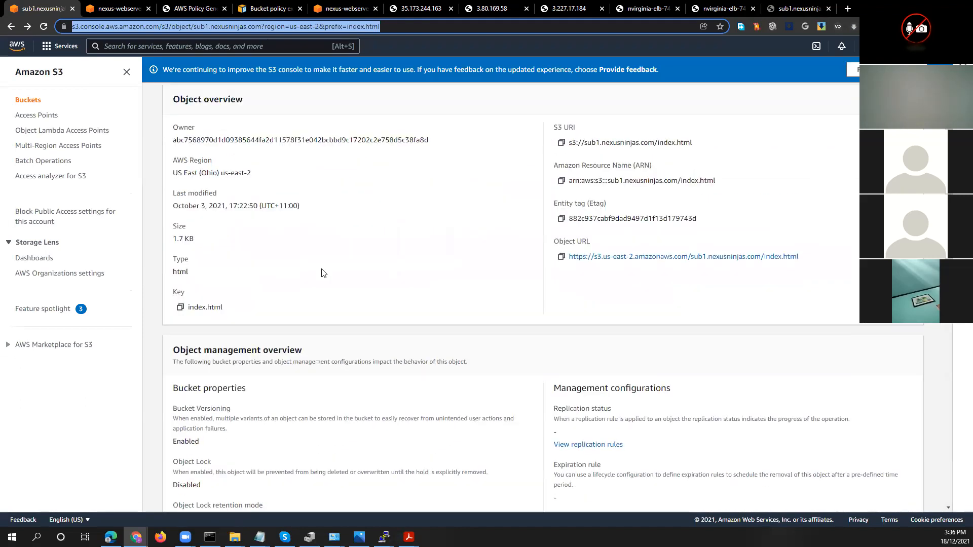
{"action": "left_click", "coordinate": [254, 165]}
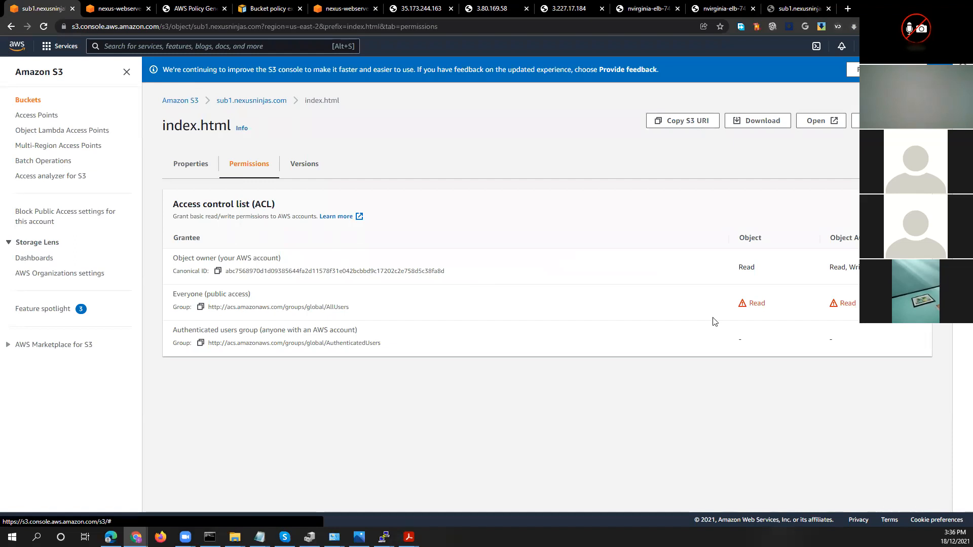
{"action": "left_click", "coordinate": [906, 207]}
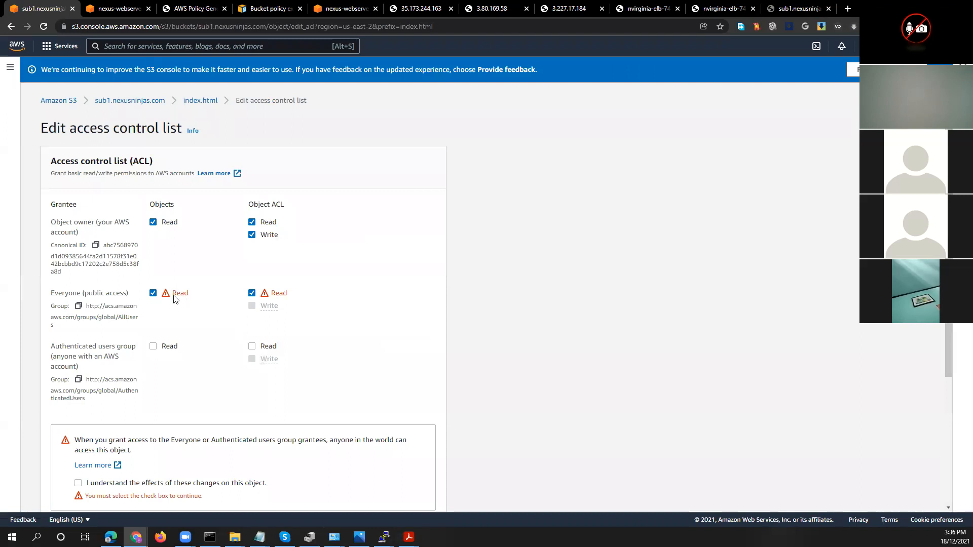
{"action": "left_click", "coordinate": [153, 293]}
{"action": "left_click", "coordinate": [252, 293]}
{"action": "scroll", "coordinate": [527, 349], "scroll_direction": "down", "scroll_amount": 2}
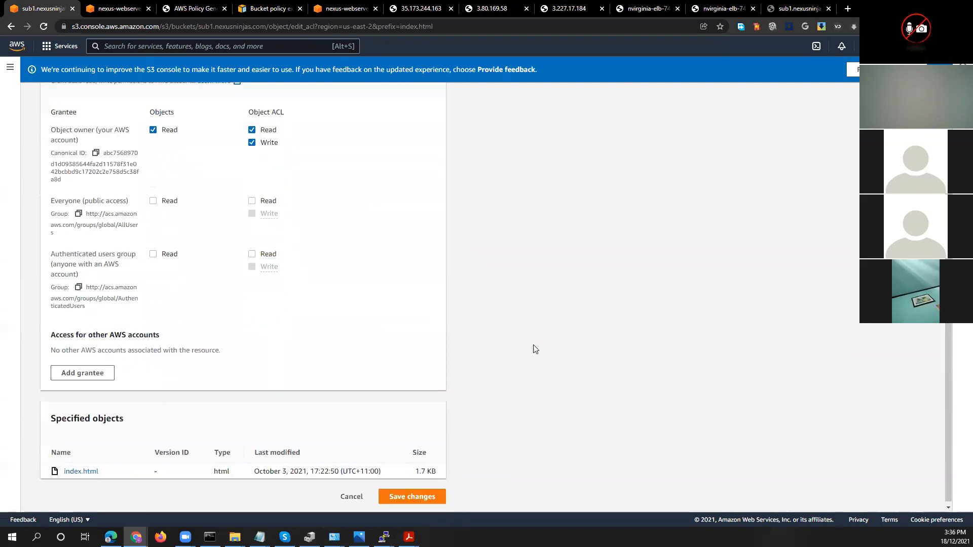
{"action": "left_click", "coordinate": [416, 493]}
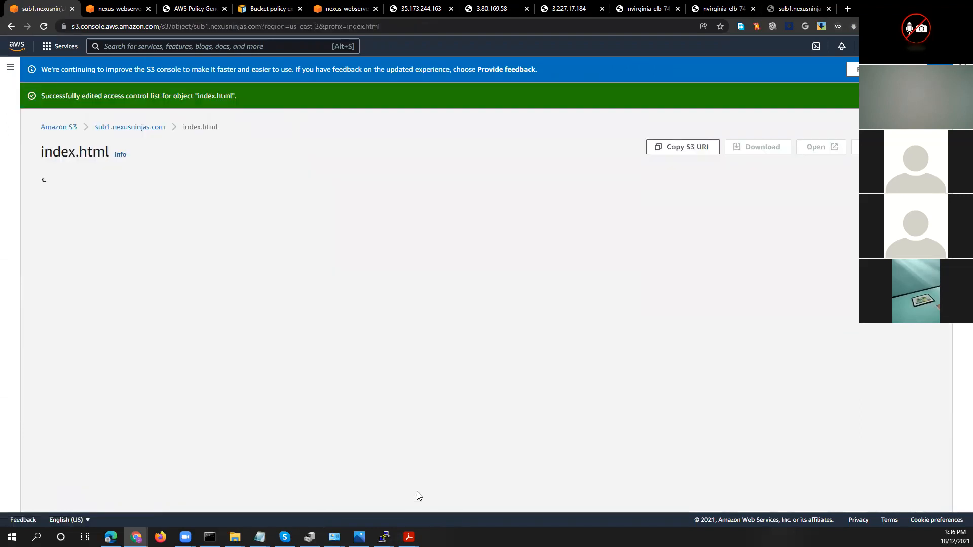
Load index.html through its Object URL, reload the page to test public access, and highlight the response's message text
{"action": "left_click", "coordinate": [560, 388]}
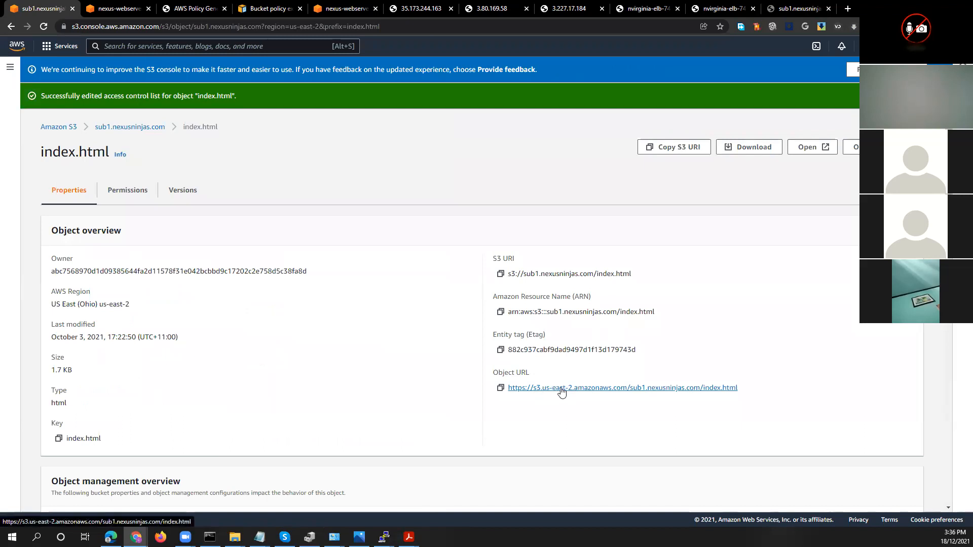
{"action": "right_click", "coordinate": [191, 172]}
{"action": "left_click", "coordinate": [241, 212]}
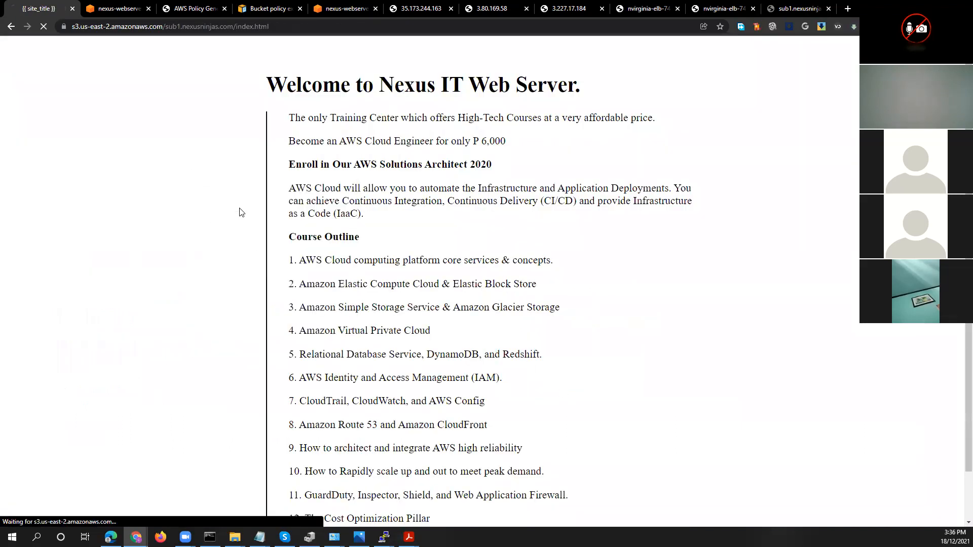
{"action": "left_click_drag", "start_coordinate": [50, 81], "coordinate": [98, 81]}
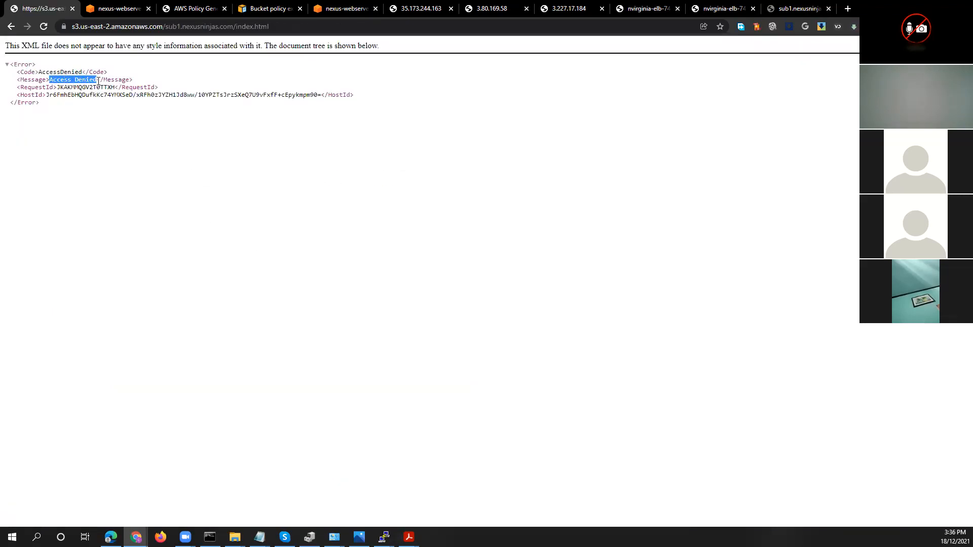
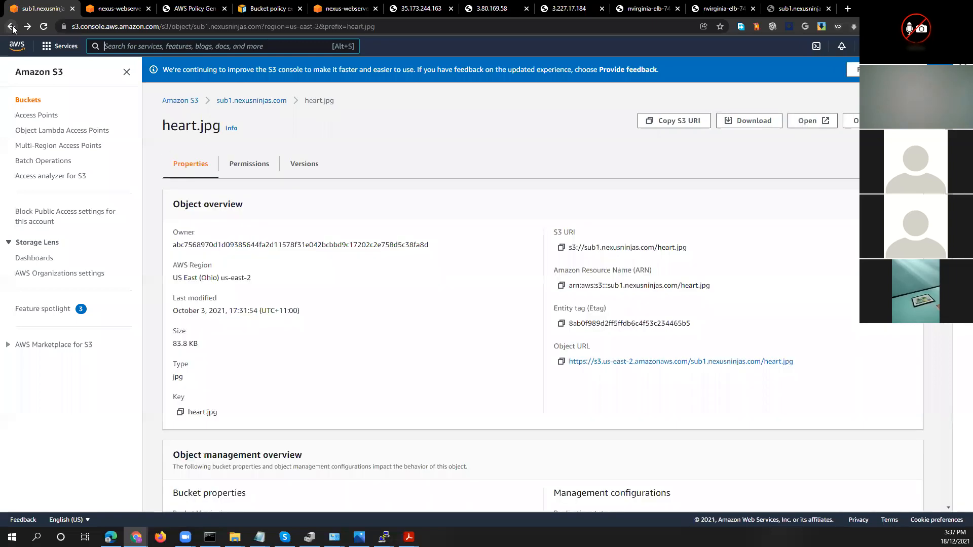
Grant Everyone (public access) Read permission on both the object and the object ACL of heart.jpg, acknowledge the effects, and save
{"action": "left_click", "coordinate": [267, 176]}
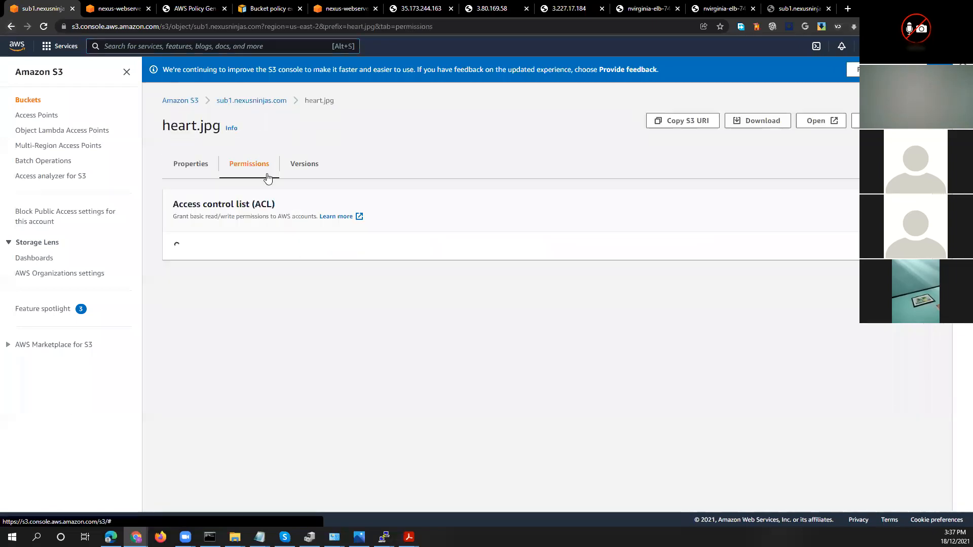
{"action": "left_click_drag", "start_coordinate": [219, 294], "coordinate": [750, 304]}
{"action": "left_click", "coordinate": [906, 206]}
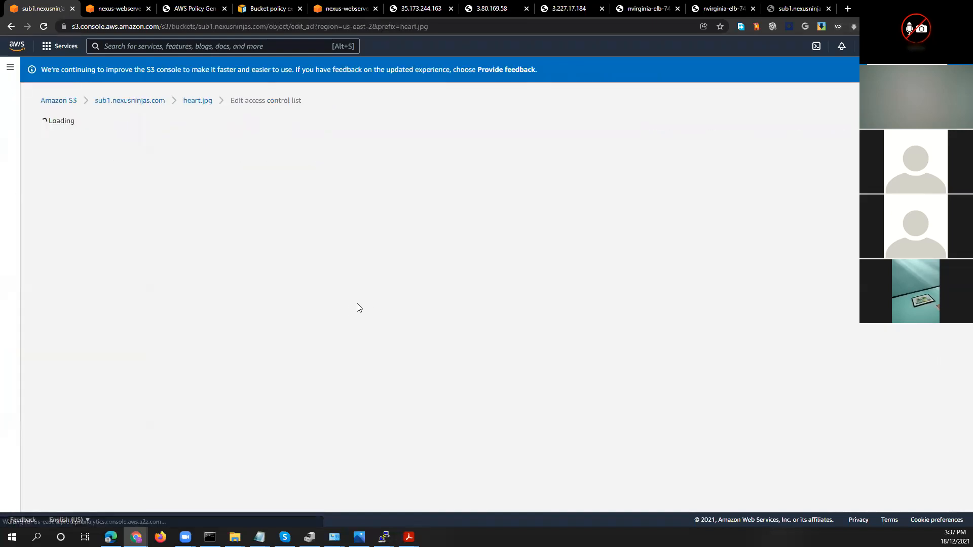
{"action": "left_click", "coordinate": [153, 294]}
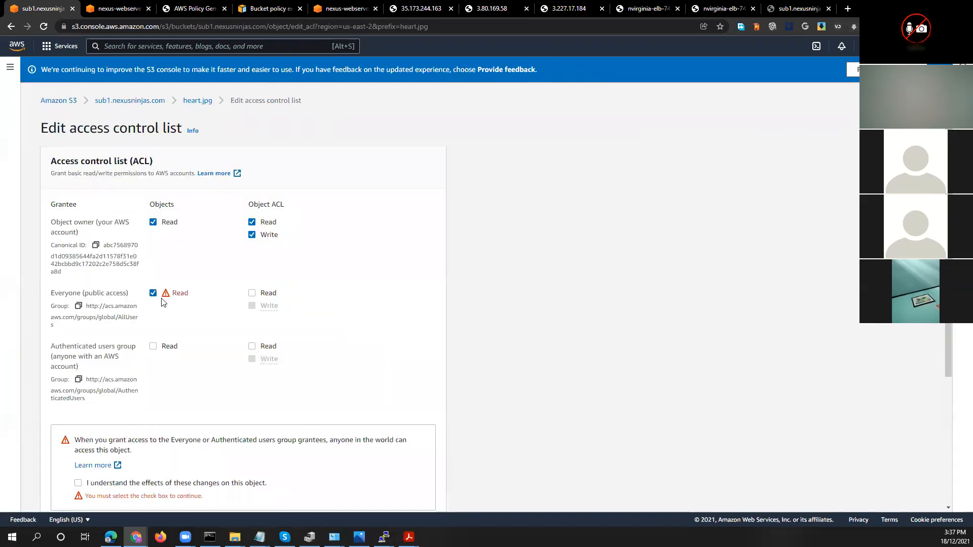
{"action": "scroll", "coordinate": [95, 338], "scroll_direction": "down", "scroll_amount": 3}
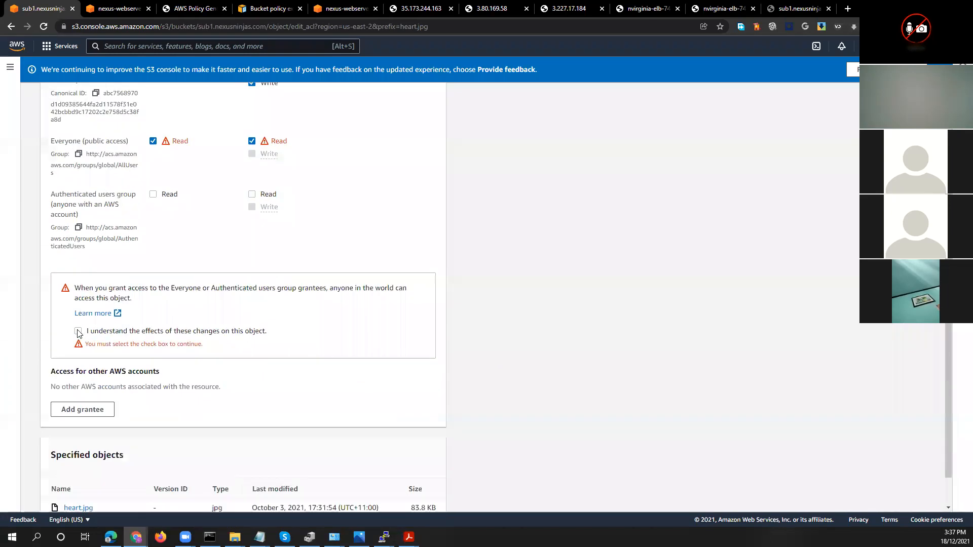
{"action": "left_click", "coordinate": [78, 332]}
{"action": "scroll", "coordinate": [300, 330], "scroll_direction": "down", "scroll_amount": 1}
{"action": "left_click", "coordinate": [392, 496]}
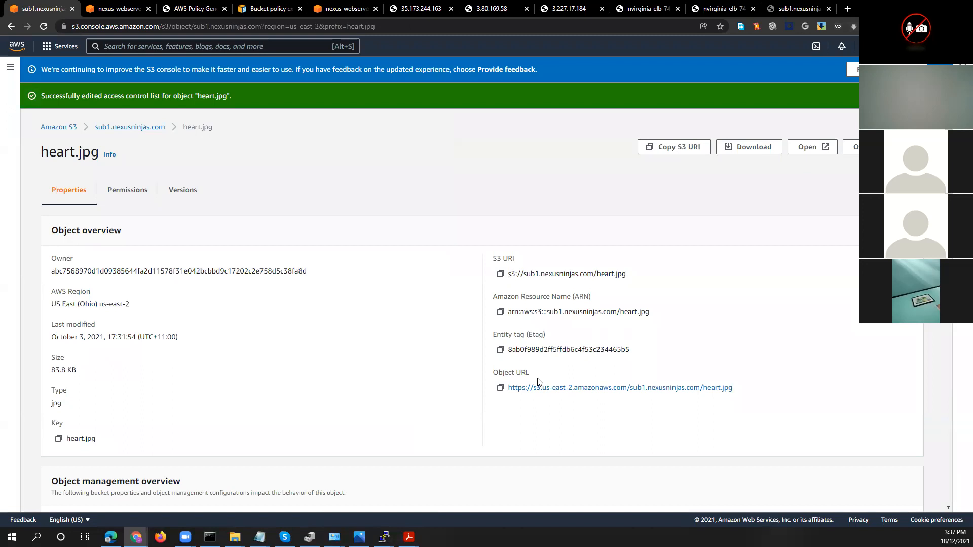
Check heart.jpg's access control list and load the image through its Object URL to test public access
{"action": "left_click", "coordinate": [141, 189]}
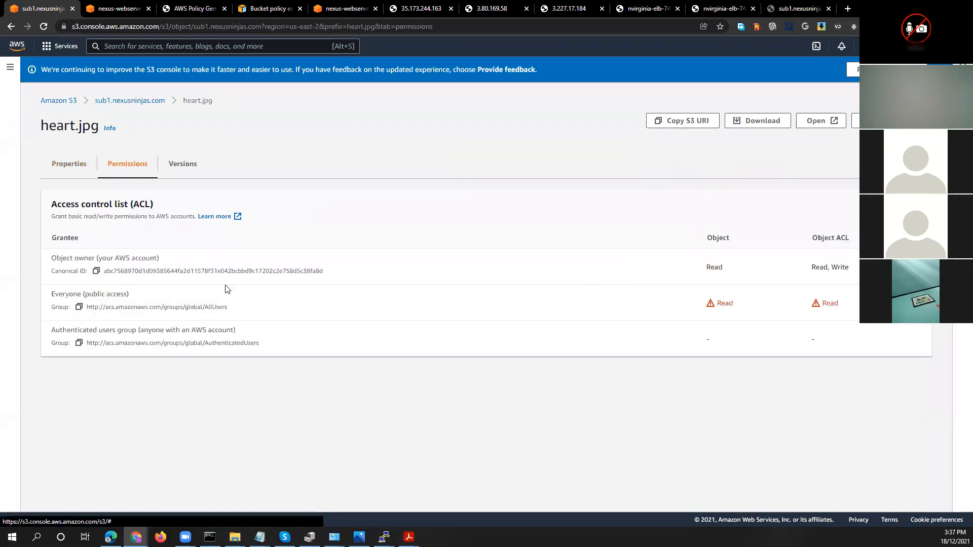
{"action": "left_click", "coordinate": [78, 164]}
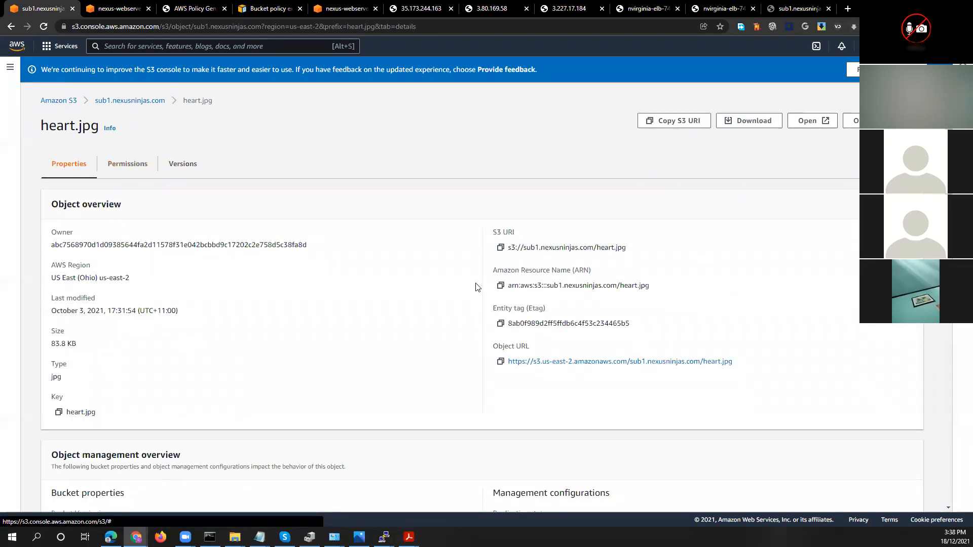
{"action": "left_click", "coordinate": [726, 365]}
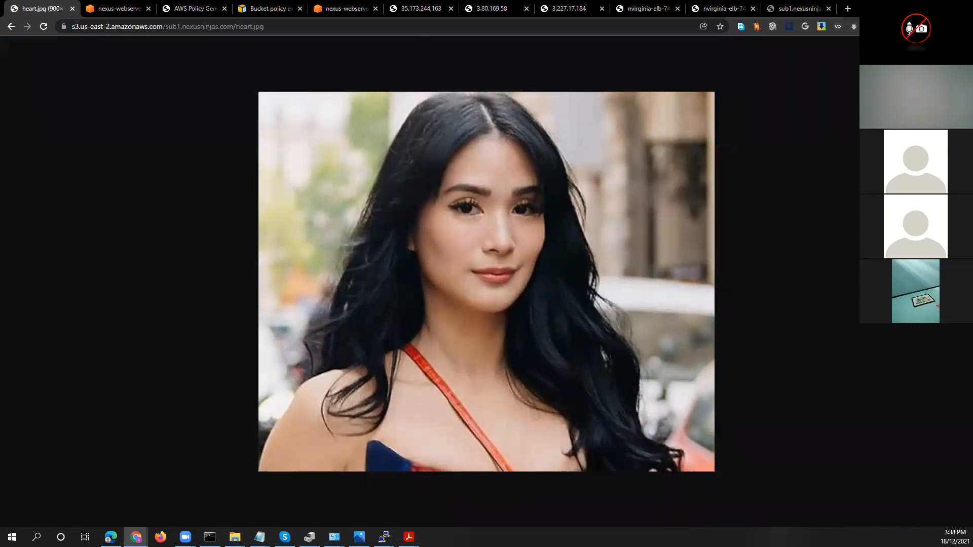
Open Google Images in a new browser tab
{"action": "left_click", "coordinate": [847, 9]}
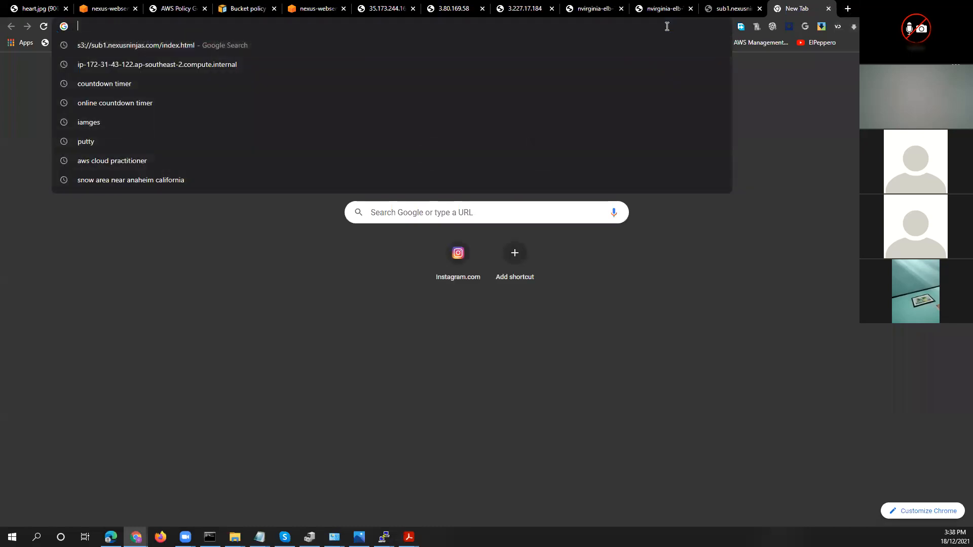
{"action": "type", "text": "images"}
{"action": "key", "text": "Return"}
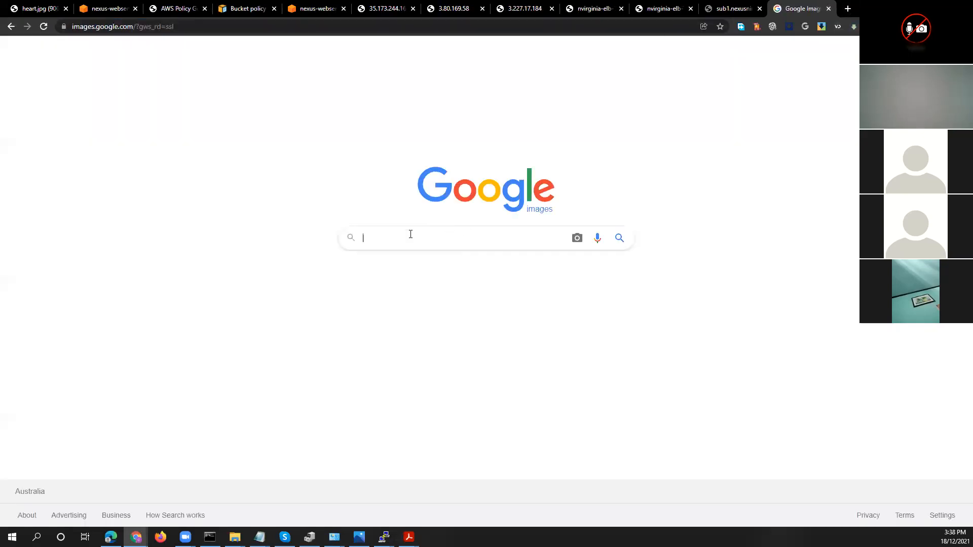
Search for images of Bianca Gonzales
{"action": "type", "text": "bia"}
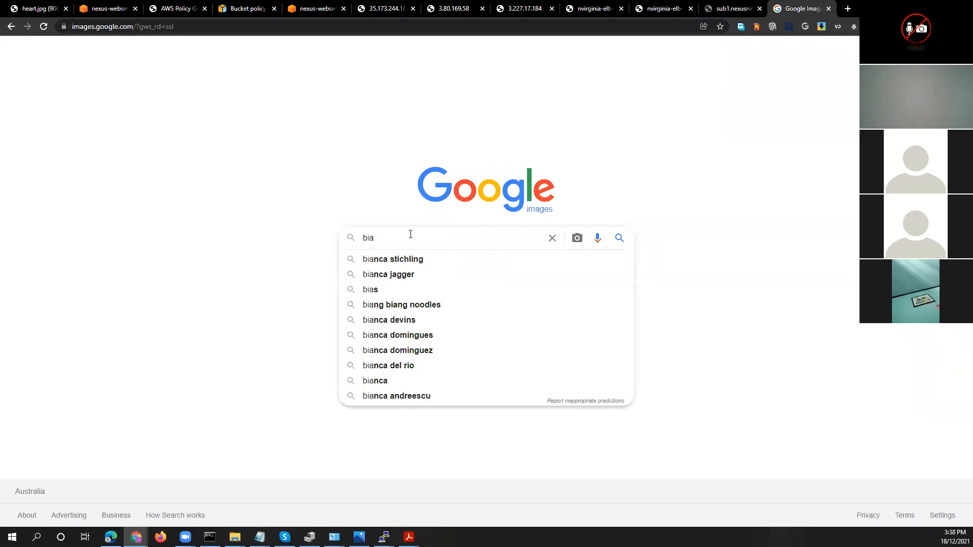
{"action": "type", "text": "nca"}
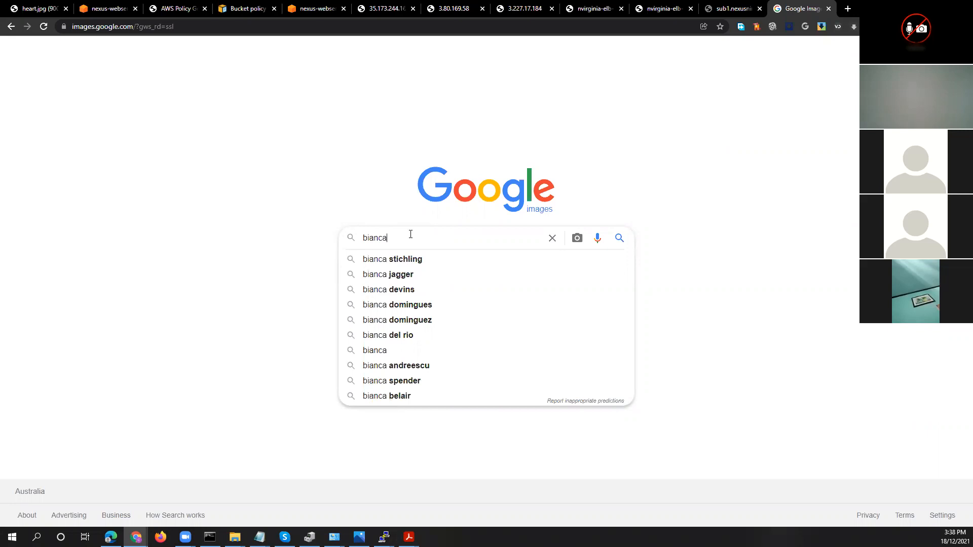
{"action": "type", "text": " gonzales"}
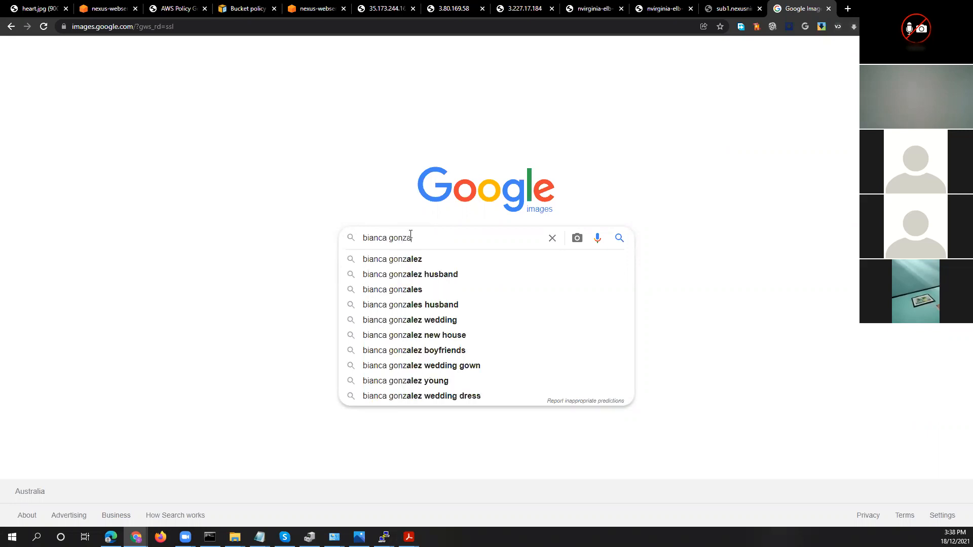
{"action": "key", "text": "Return"}
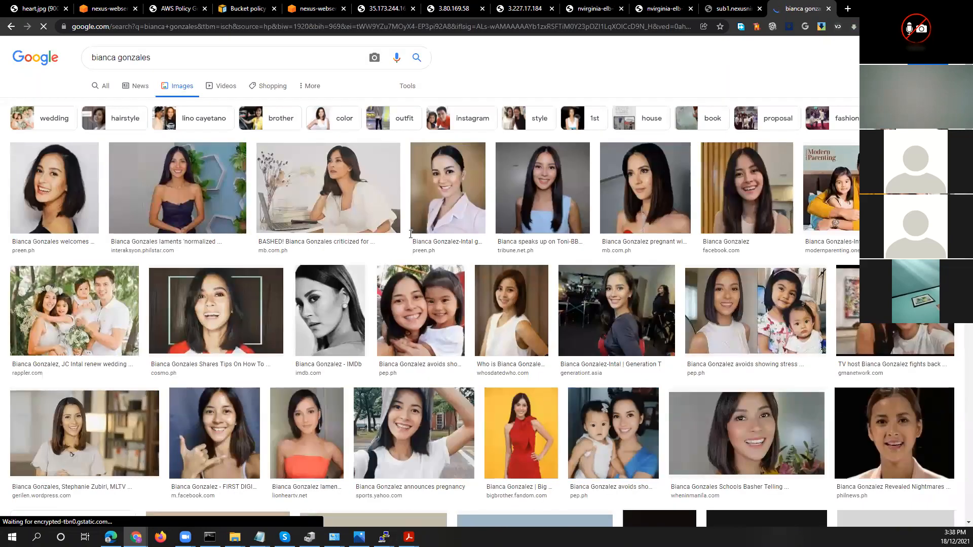
Replace the image search with one for Andrea Brillantes
{"action": "triple_click", "coordinate": [246, 58]}
{"action": "type", "text": "andrea "}
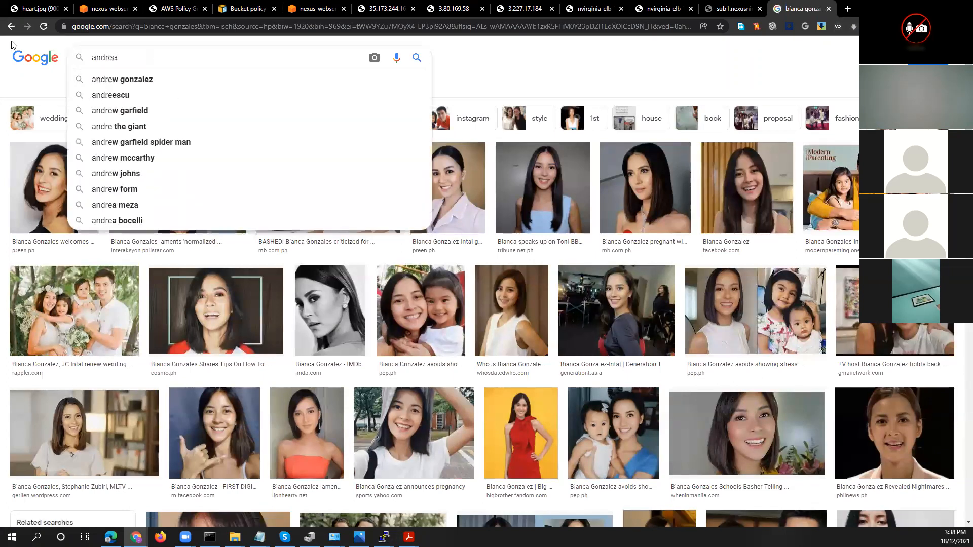
{"action": "type", "text": "bril"}
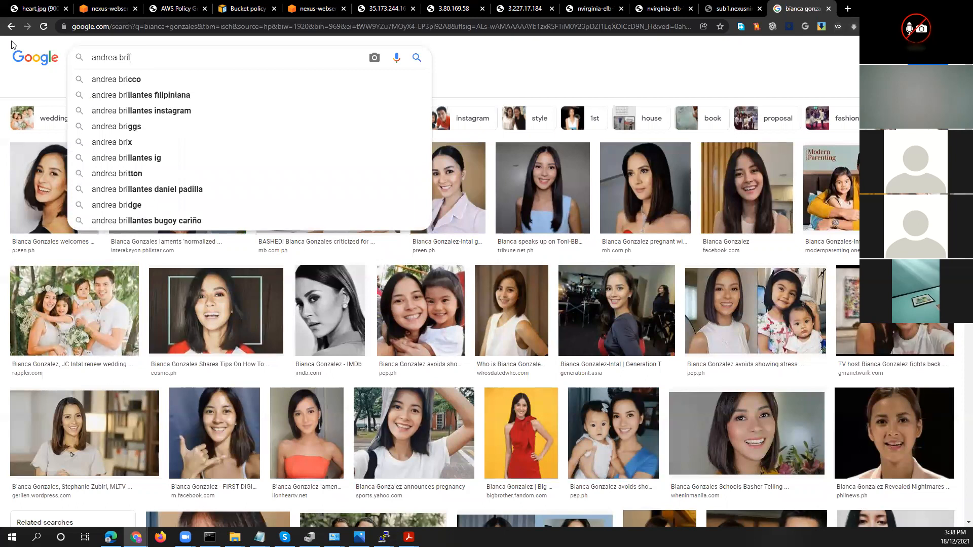
{"action": "type", "text": "iiantes"}
{"action": "key", "text": "Return"}
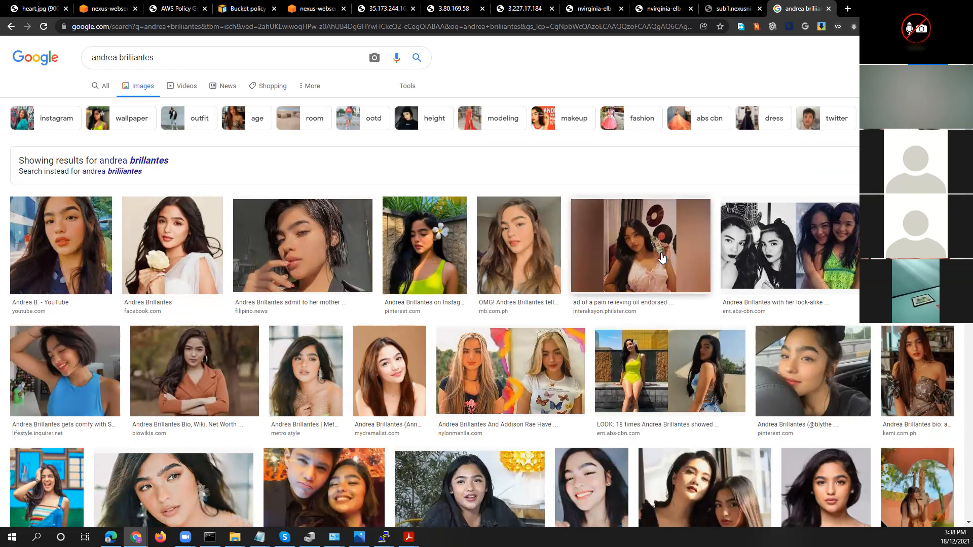
Open the image of the pain relieving oil ad and save it to Downloads as Andrea-Brillantes-640x427.jpg
{"action": "left_click", "coordinate": [661, 258]}
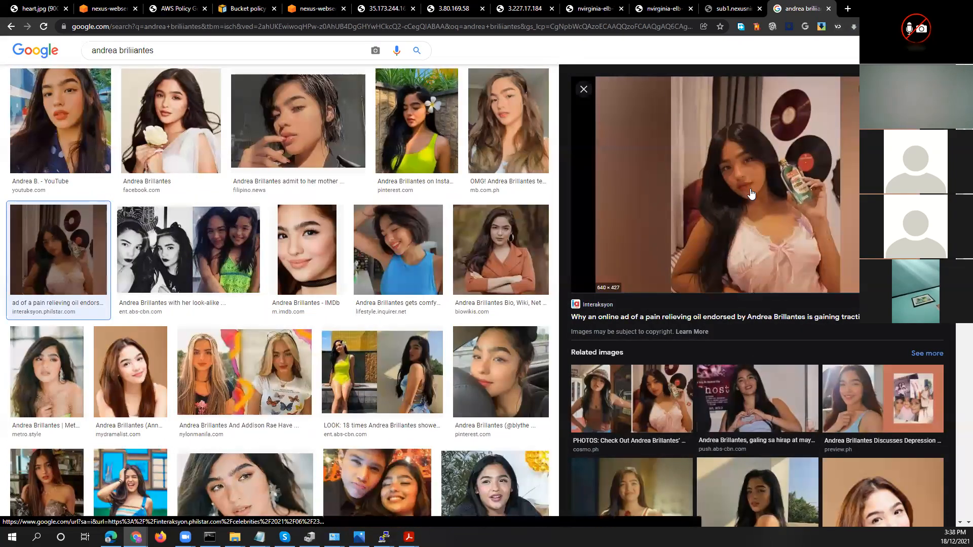
{"action": "right_click", "coordinate": [743, 155]}
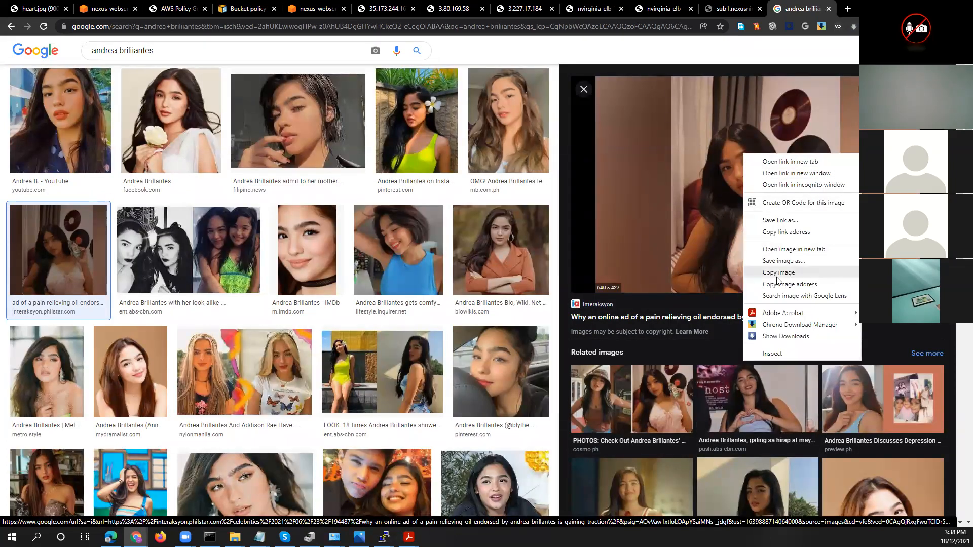
{"action": "left_click", "coordinate": [783, 261]}
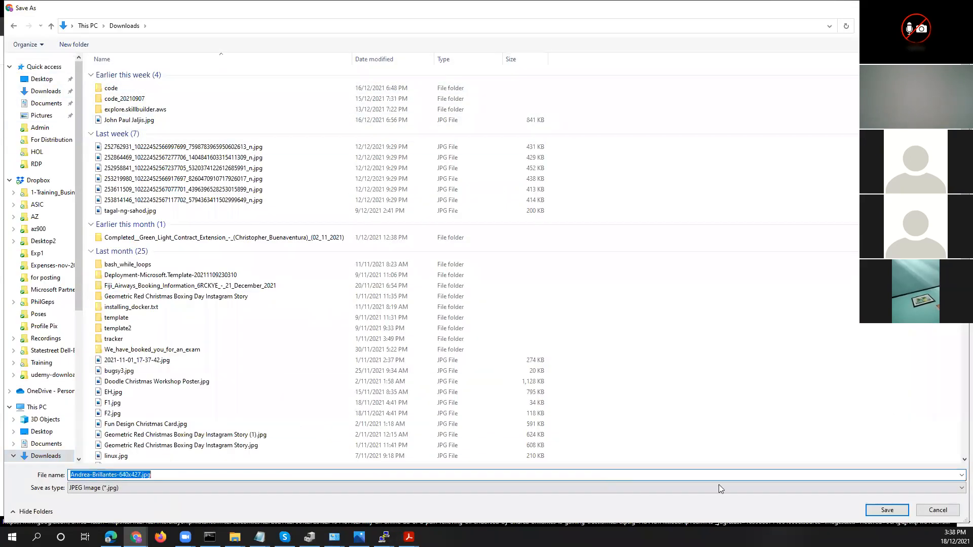
{"action": "left_click", "coordinate": [887, 510]}
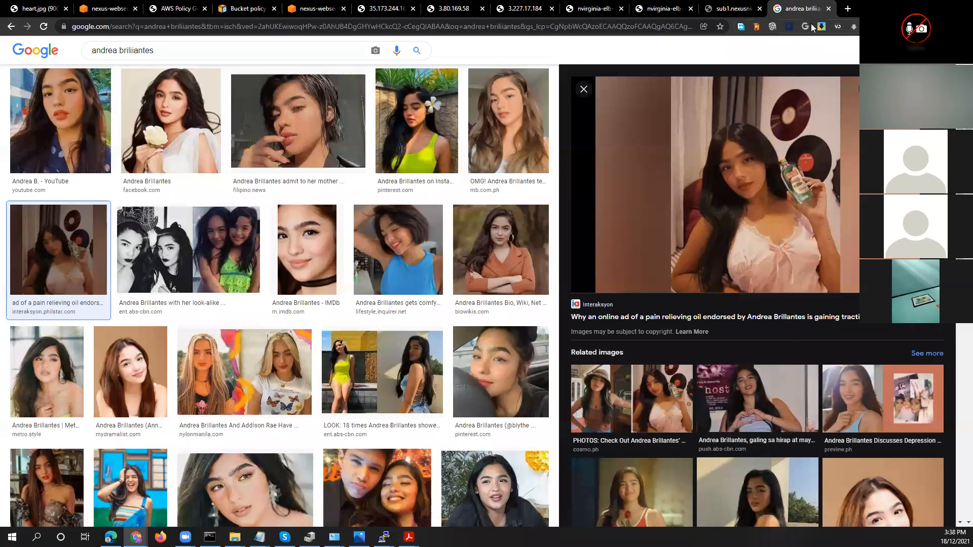
Close the image search, return from the heart.jpg image to the S3 console, and open the sub1.nexusninjas.com bucket
{"action": "left_click", "coordinate": [829, 9]}
{"action": "left_click", "coordinate": [46, 11]}
{"action": "left_click", "coordinate": [10, 29]}
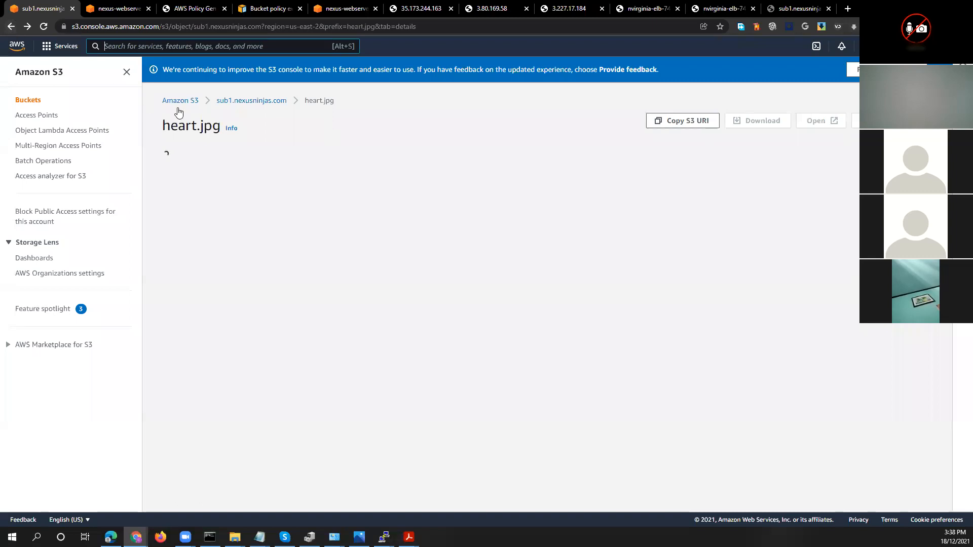
{"action": "left_click", "coordinate": [178, 102]}
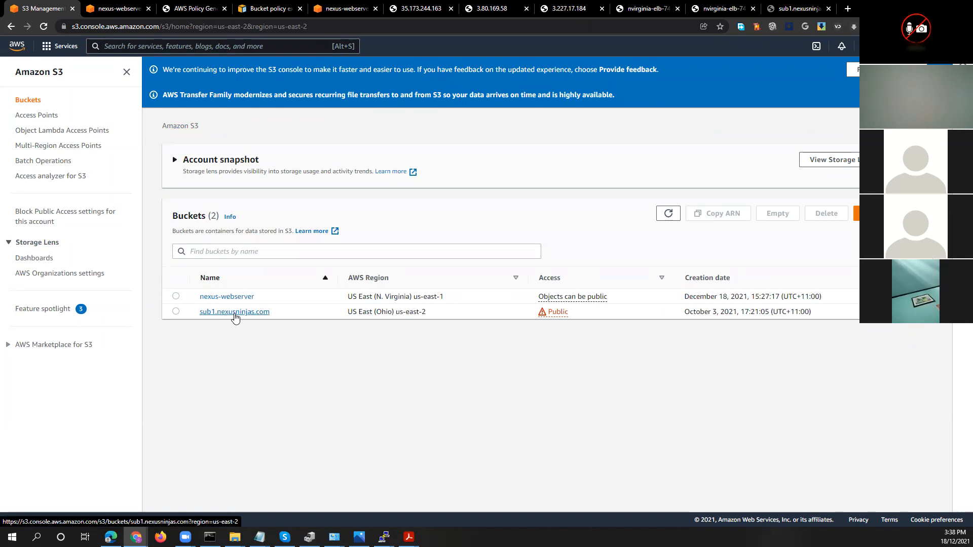
{"action": "left_click", "coordinate": [235, 313]}
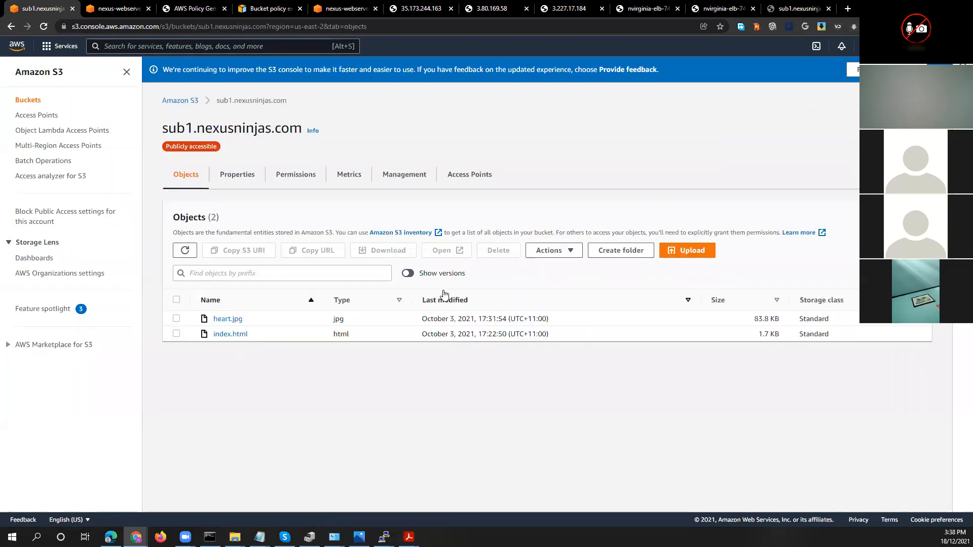
Upload Andrea-Brillantes-640x427.jpg from the Downloads folder to the sub1.nexusninjas.com bucket
{"action": "left_click", "coordinate": [689, 253]}
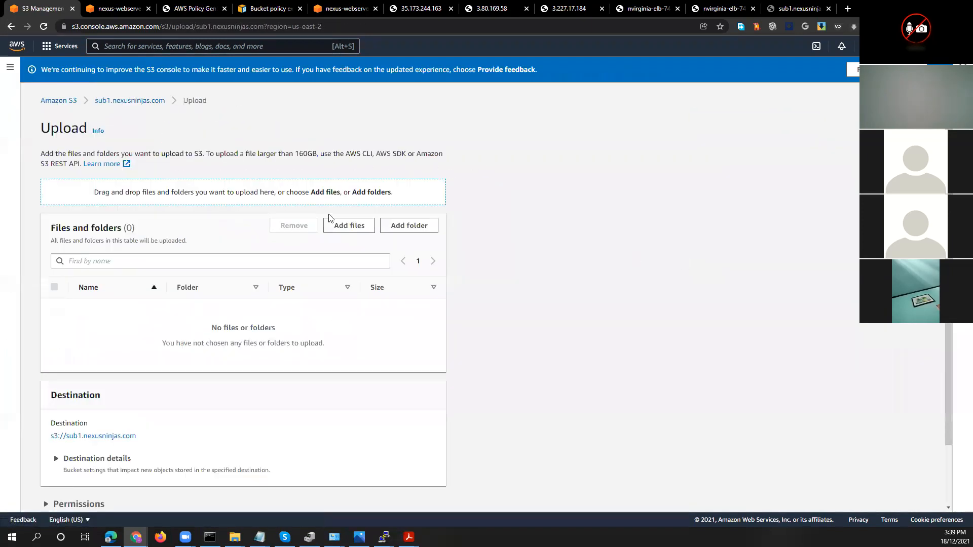
{"action": "left_click", "coordinate": [339, 225]}
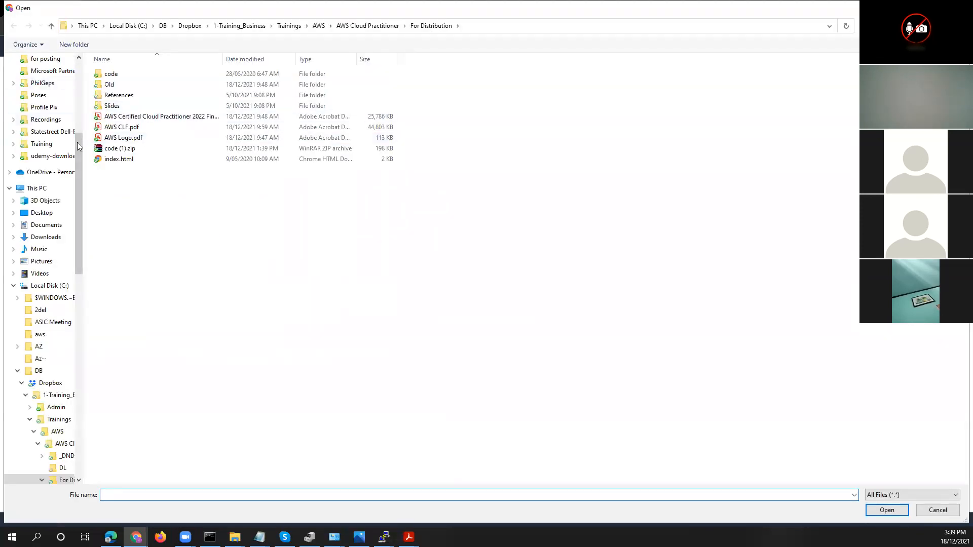
{"action": "left_click_drag", "start_coordinate": [79, 147], "coordinate": [78, 76]}
{"action": "left_click", "coordinate": [56, 91]}
{"action": "double_click", "coordinate": [144, 98]}
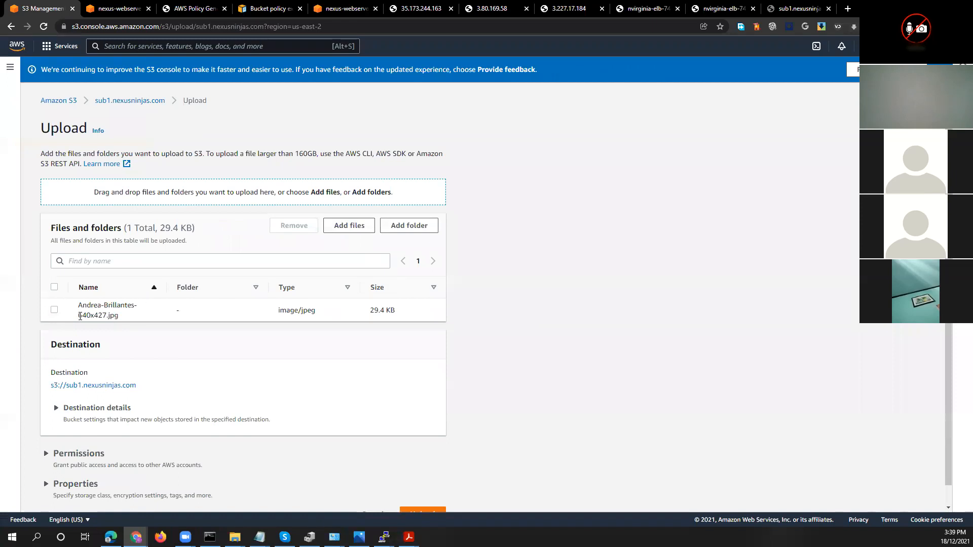
{"action": "left_click", "coordinate": [56, 310]}
{"action": "scroll", "coordinate": [43, 430], "scroll_direction": "down", "scroll_amount": 1}
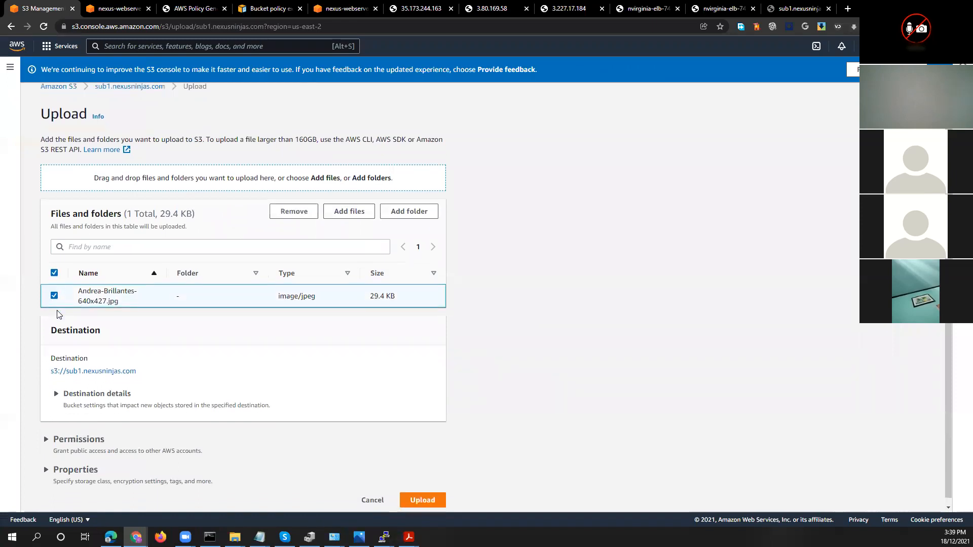
{"action": "left_click", "coordinate": [416, 494]}
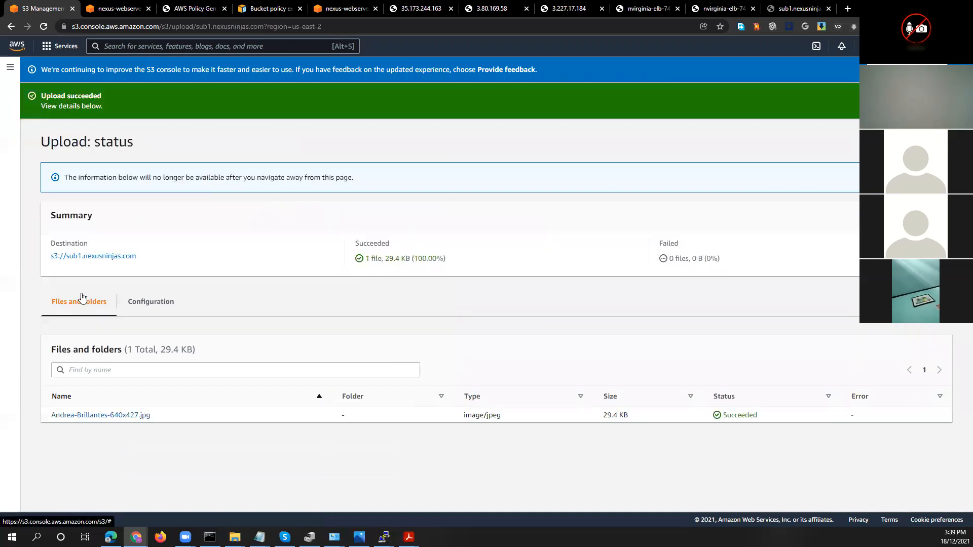
Resave the sub1.nexusninjas.com bucket's ACL with its existing public List and Read grants, acknowledging the effects on objects and buckets
{"action": "left_click", "coordinate": [89, 259]}
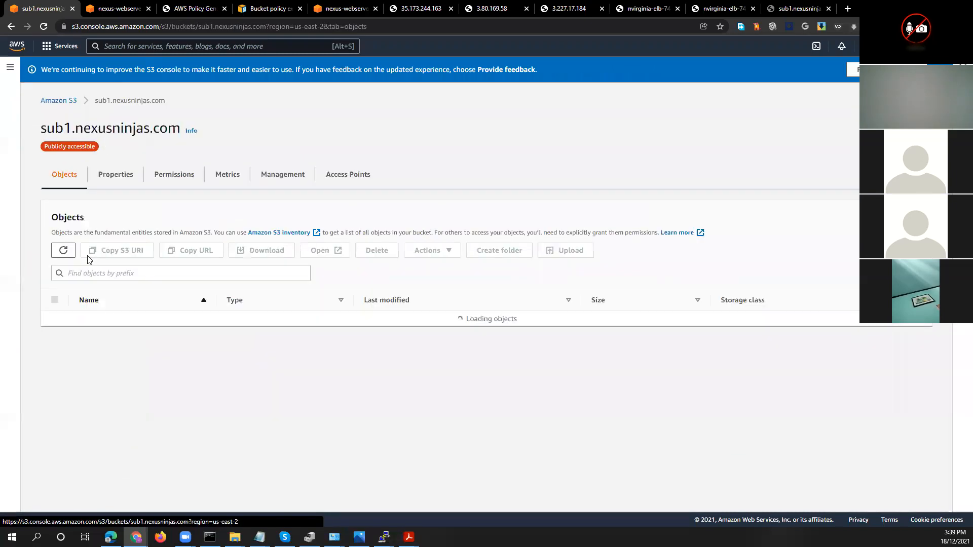
{"action": "left_click", "coordinate": [55, 320]}
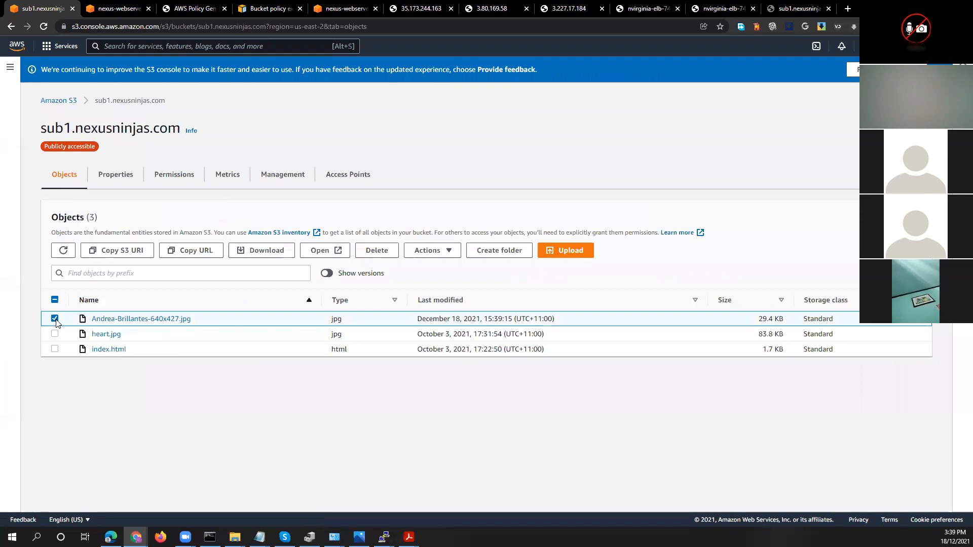
{"action": "left_click", "coordinate": [180, 178]}
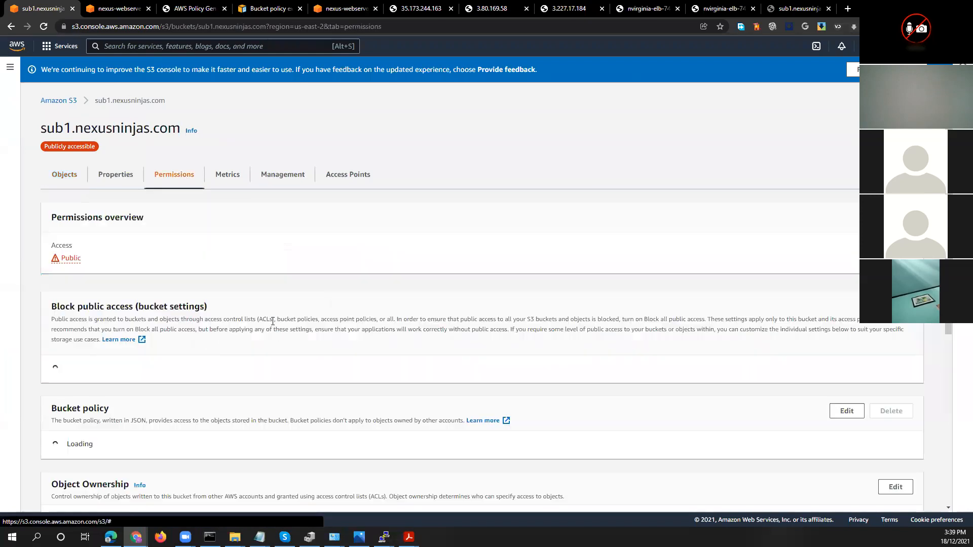
{"action": "scroll", "coordinate": [324, 372], "scroll_direction": "down", "scroll_amount": 10}
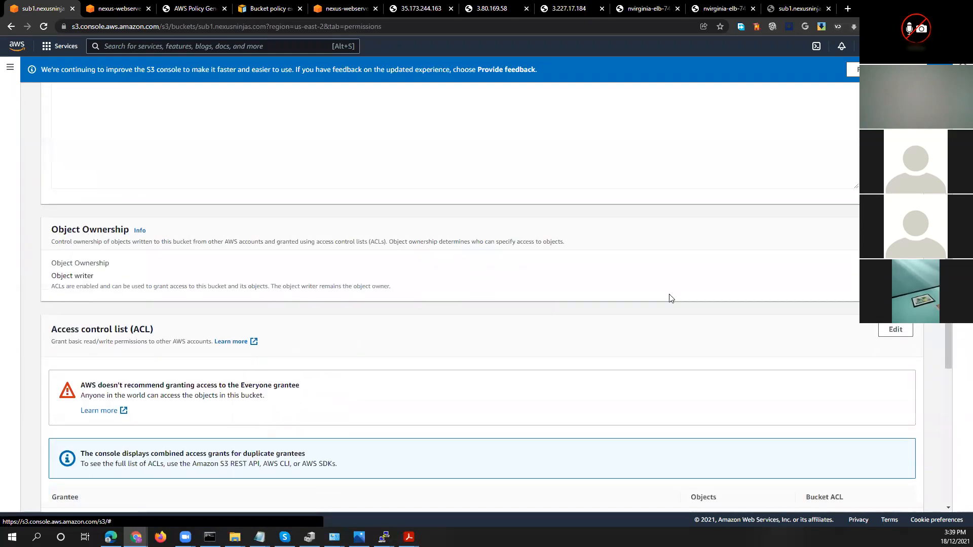
{"action": "left_click", "coordinate": [896, 330]}
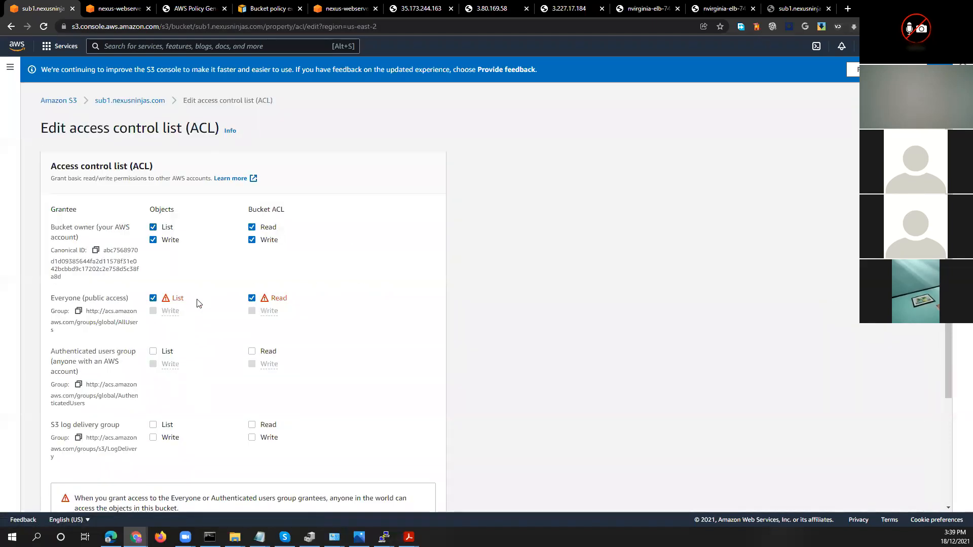
{"action": "scroll", "coordinate": [226, 346], "scroll_direction": "down", "scroll_amount": 3}
{"action": "left_click", "coordinate": [403, 506]}
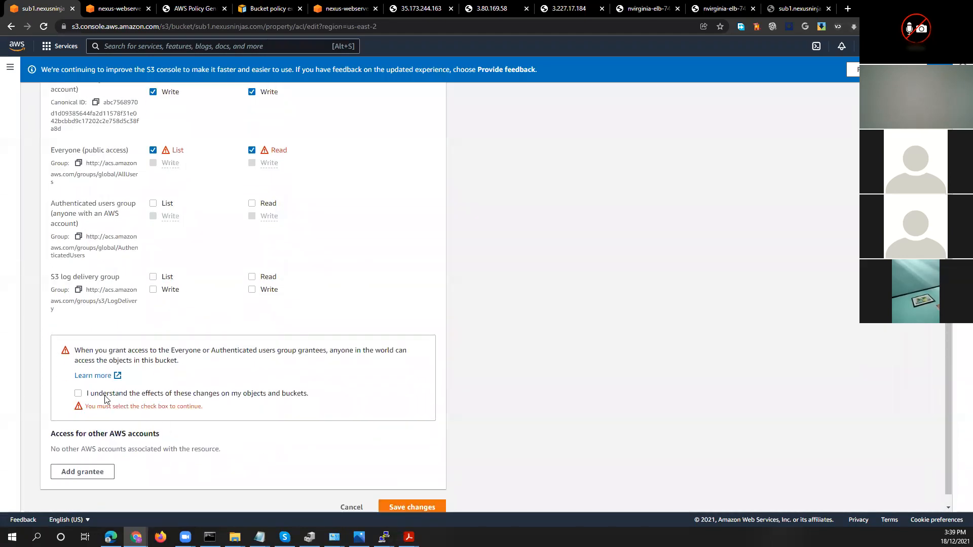
{"action": "left_click", "coordinate": [78, 394]}
{"action": "left_click", "coordinate": [411, 497]}
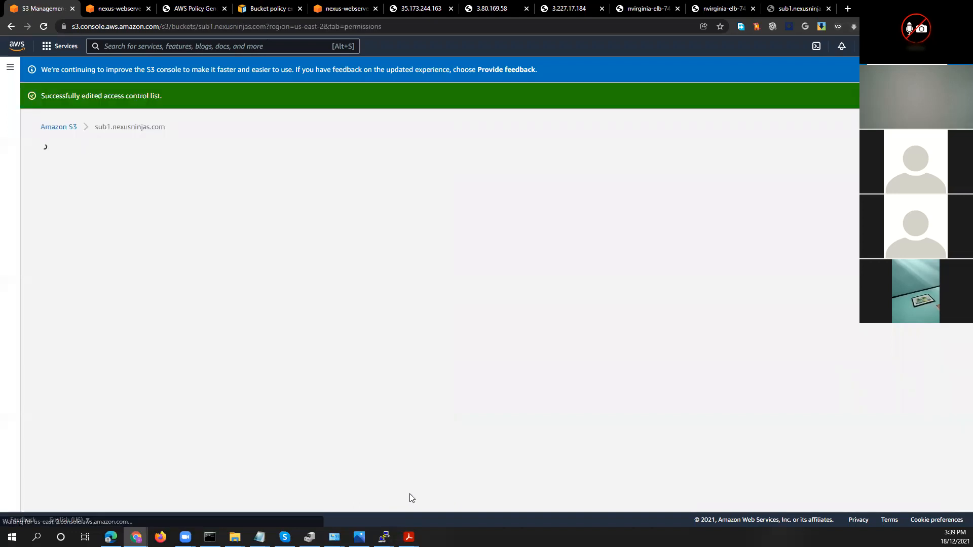
Test the object URL of Andrea-Brillantes-640x427.jpg from the bucket's object list, and return to the object's details
{"action": "left_click", "coordinate": [61, 204]}
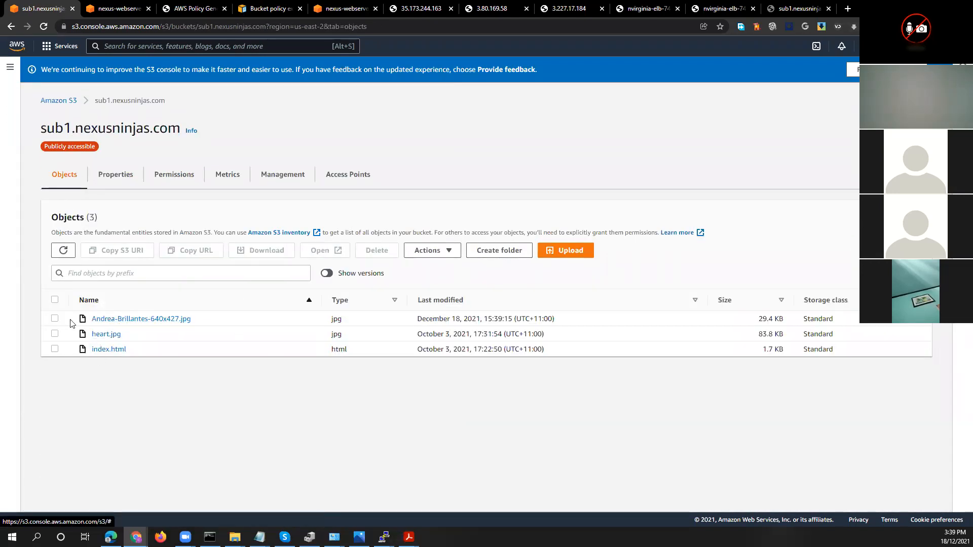
{"action": "left_click", "coordinate": [120, 321]}
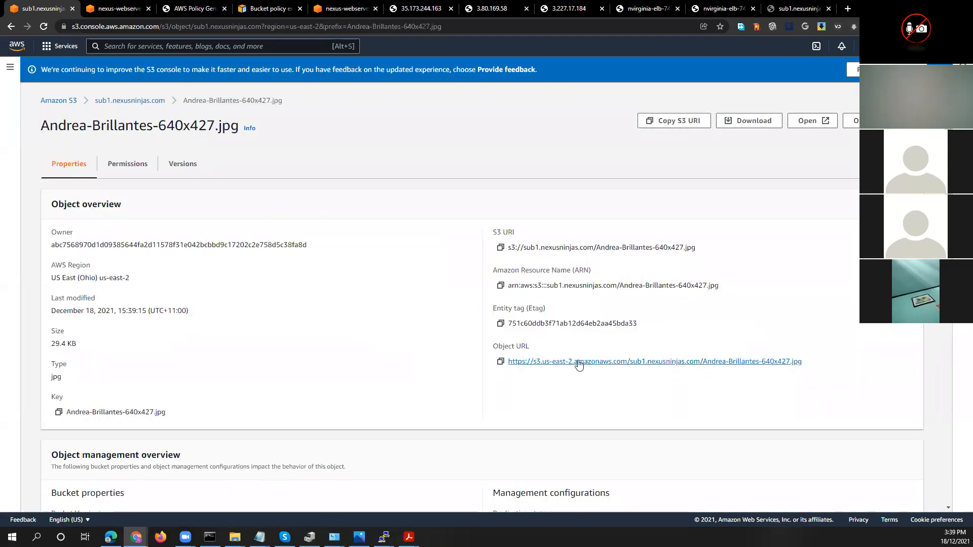
{"action": "left_click", "coordinate": [611, 362]}
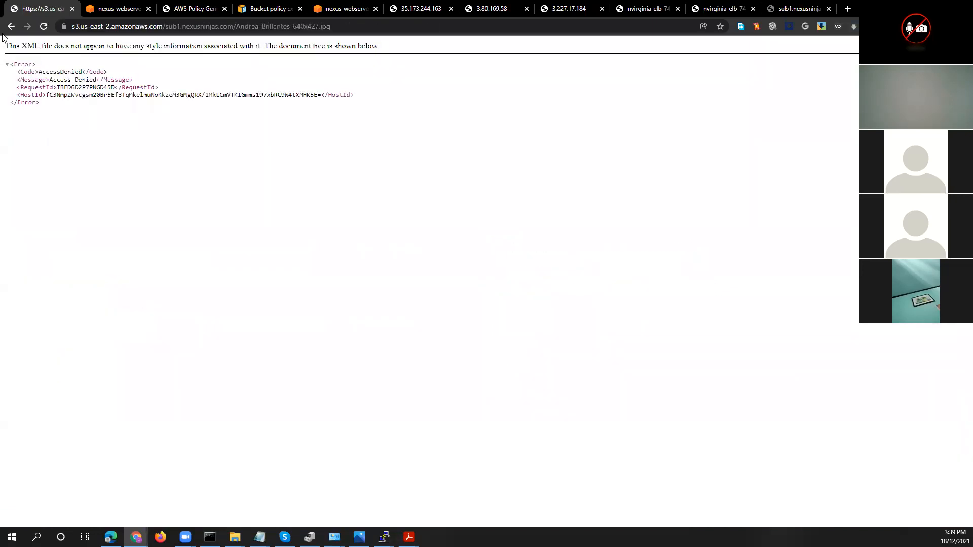
{"action": "right_click", "coordinate": [409, 190]}
{"action": "left_click", "coordinate": [432, 222]}
{"action": "left_click", "coordinate": [10, 27]}
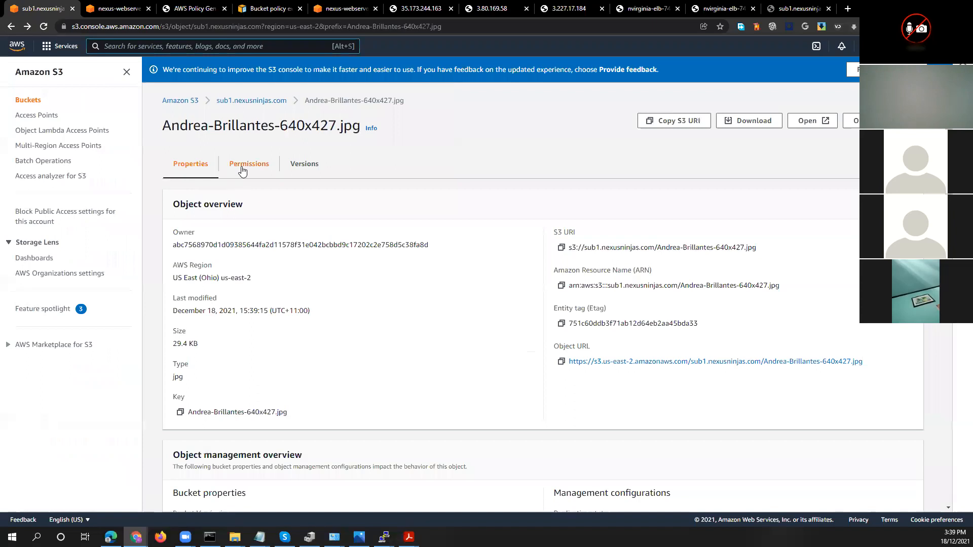
Grant Everyone (public access) Read on the Andrea-Brillantes-640x427.jpg object and its ACL, acknowledge the effects, and save
{"action": "left_click", "coordinate": [243, 169]}
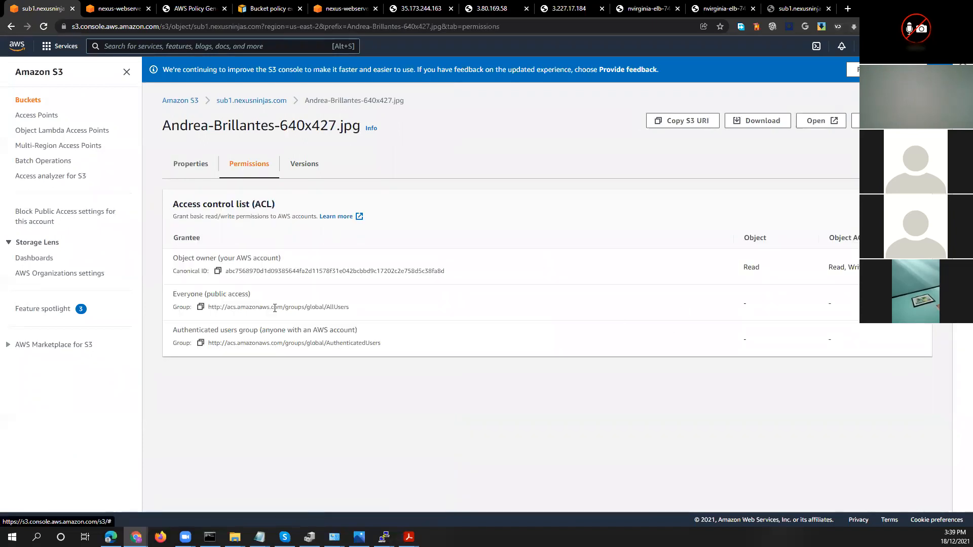
{"action": "left_click", "coordinate": [906, 209]}
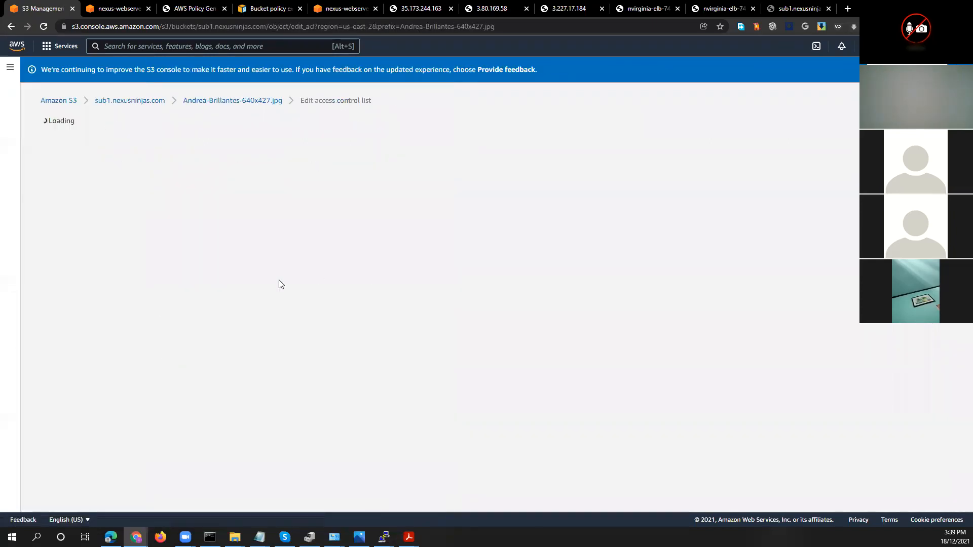
{"action": "left_click", "coordinate": [153, 293]}
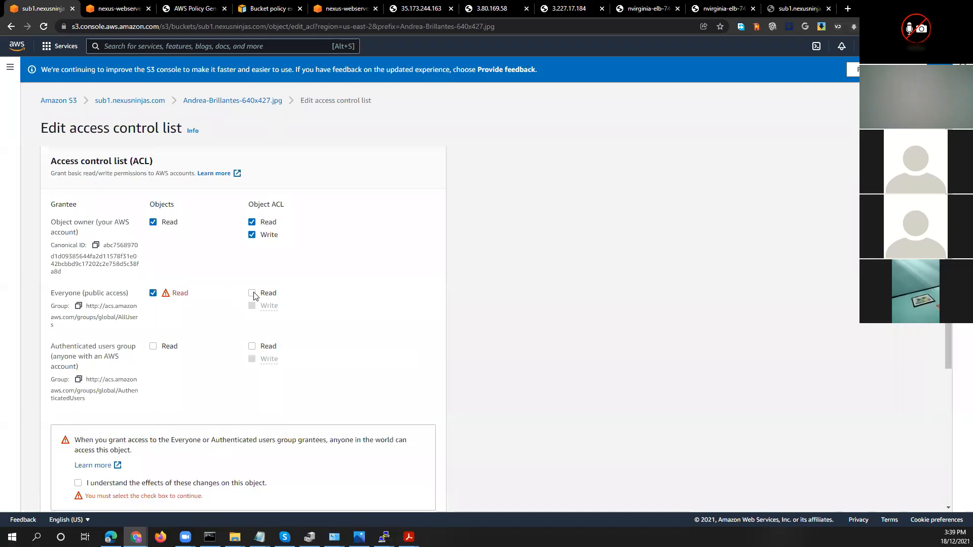
{"action": "left_click", "coordinate": [252, 293]}
{"action": "scroll", "coordinate": [245, 327], "scroll_direction": "down", "scroll_amount": 4}
{"action": "left_click", "coordinate": [78, 281]}
{"action": "left_click", "coordinate": [396, 500]}
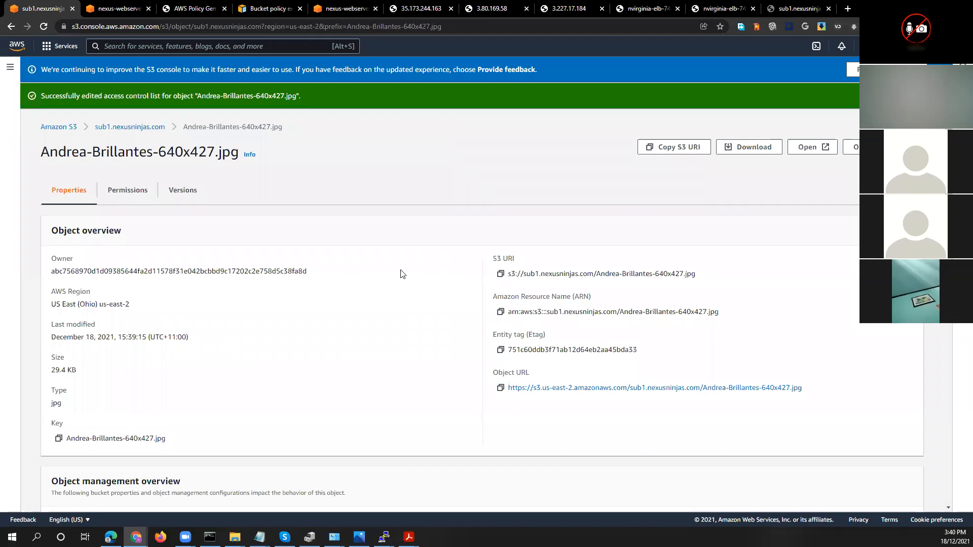
Review the permissions of Andrea-Brillantes-640x427.jpg and open the image through its object URL
{"action": "left_click", "coordinate": [128, 191]}
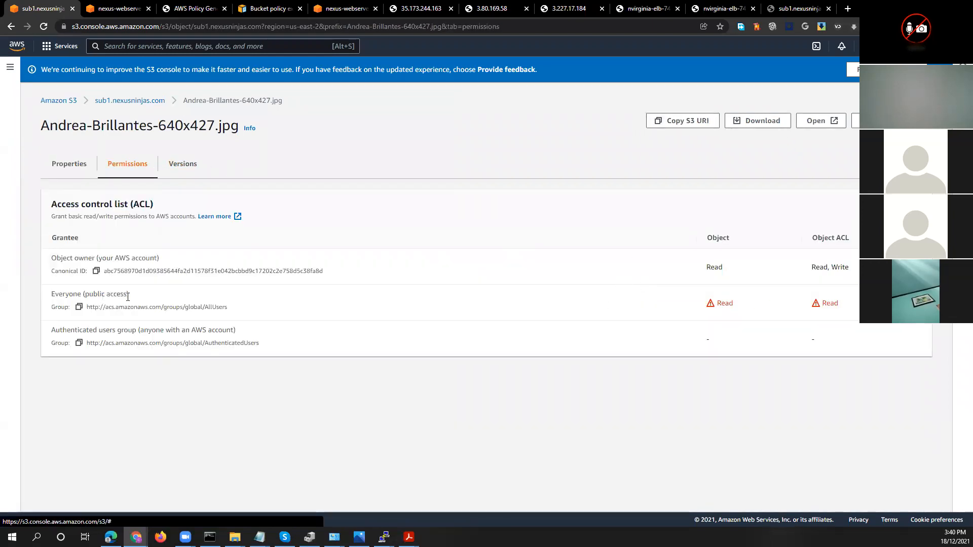
{"action": "left_click", "coordinate": [11, 26]}
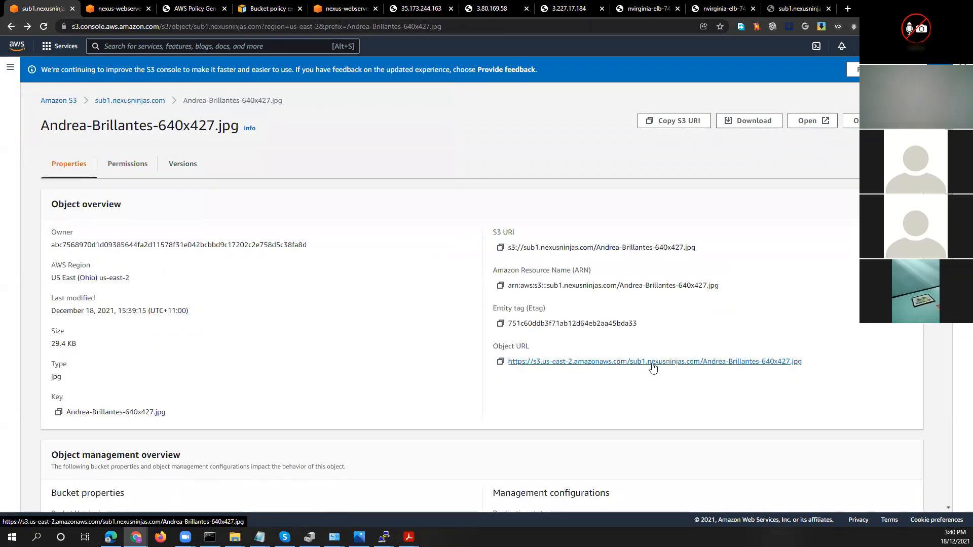
{"action": "left_click", "coordinate": [688, 363]}
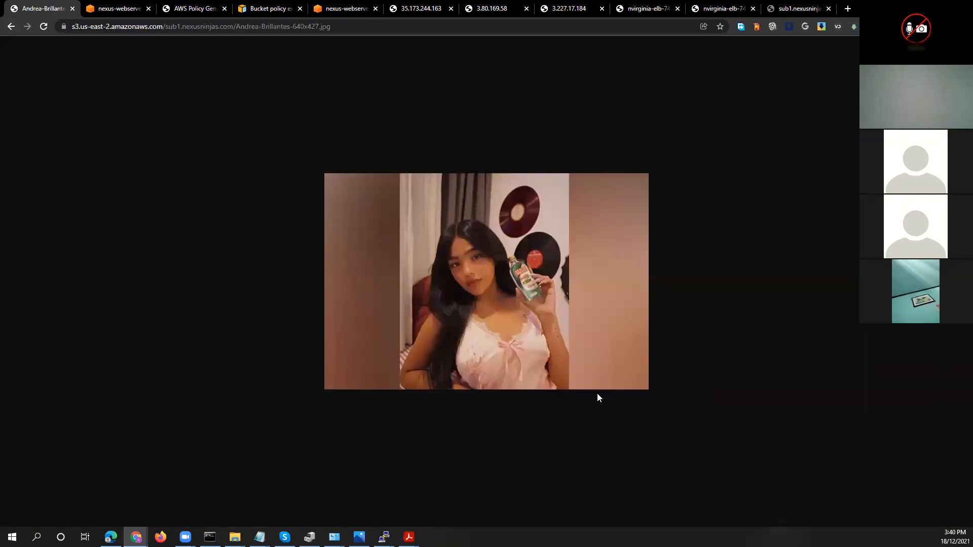
Shorten the image's web address to the sub1.nexusninjas.com domain and try to load it
{"action": "left_click", "coordinate": [346, 26]}
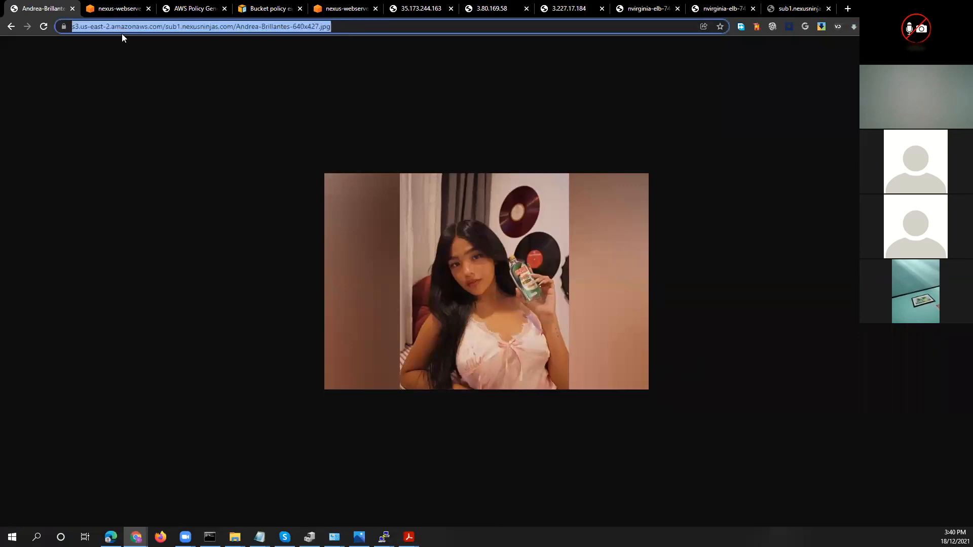
{"action": "left_click", "coordinate": [225, 26]}
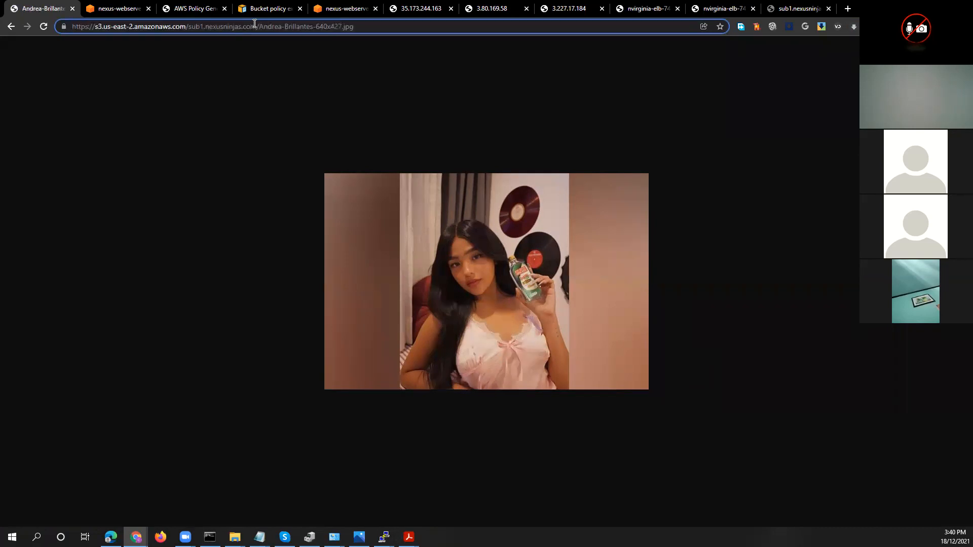
{"action": "key", "text": "shift+End"}
{"action": "key", "text": "Delete"}
{"action": "key", "text": "Home"}
{"action": "key", "text": "Delete"}
{"action": "key", "text": "Delete"}
{"action": "key", "text": "Delete"}
{"action": "key", "text": "Delete"}
{"action": "key", "text": "Delete"}
{"action": "key", "text": "Delete"}
{"action": "key", "text": "Delete"}
{"action": "key", "text": "Delete"}
{"action": "key", "text": "Delete"}
{"action": "key", "text": "Delete"}
{"action": "key", "text": "Delete"}
{"action": "key", "text": "Delete"}
{"action": "key", "text": "Delete"}
{"action": "key", "text": "Delete"}
{"action": "key", "text": "Delete"}
{"action": "key", "text": "Delete"}
{"action": "key", "text": "Delete"}
{"action": "key", "text": "Delete"}
{"action": "key", "text": "Delete"}
{"action": "key", "text": "Delete"}
{"action": "key", "text": "Delete"}
{"action": "key", "text": "Delete"}
{"action": "key", "text": "Delete"}
{"action": "key", "text": "Delete"}
{"action": "key", "text": "Delete"}
{"action": "key", "text": "Delete"}
{"action": "key", "text": "Delete"}
{"action": "key", "text": "Delete"}
{"action": "key", "text": "Delete"}
{"action": "key", "text": "Delete"}
{"action": "key", "text": "Delete"}
{"action": "key", "text": "Delete"}
{"action": "key", "text": "Delete"}
{"action": "key", "text": "Delete"}
{"action": "key", "text": "Delete"}
{"action": "key", "text": "Return"}
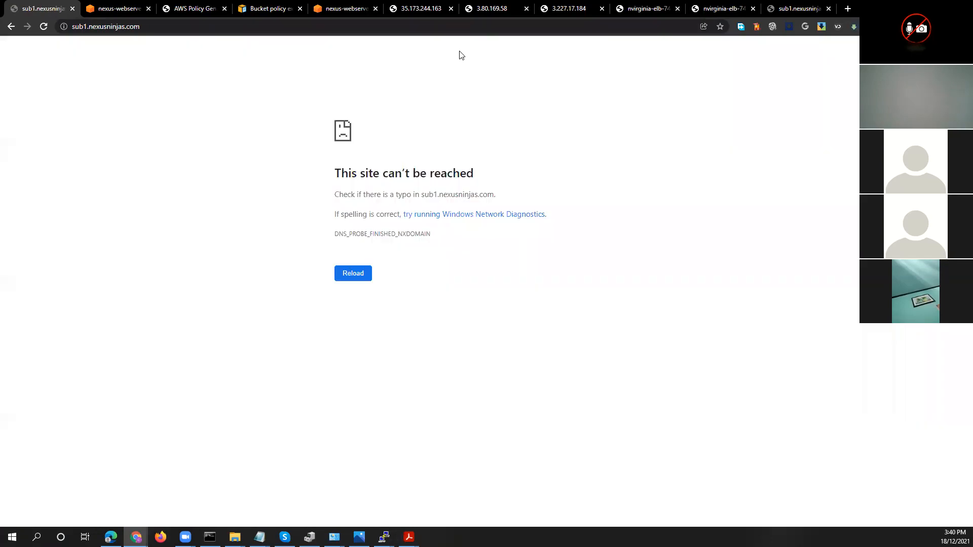
{"action": "left_click", "coordinate": [515, 29]}
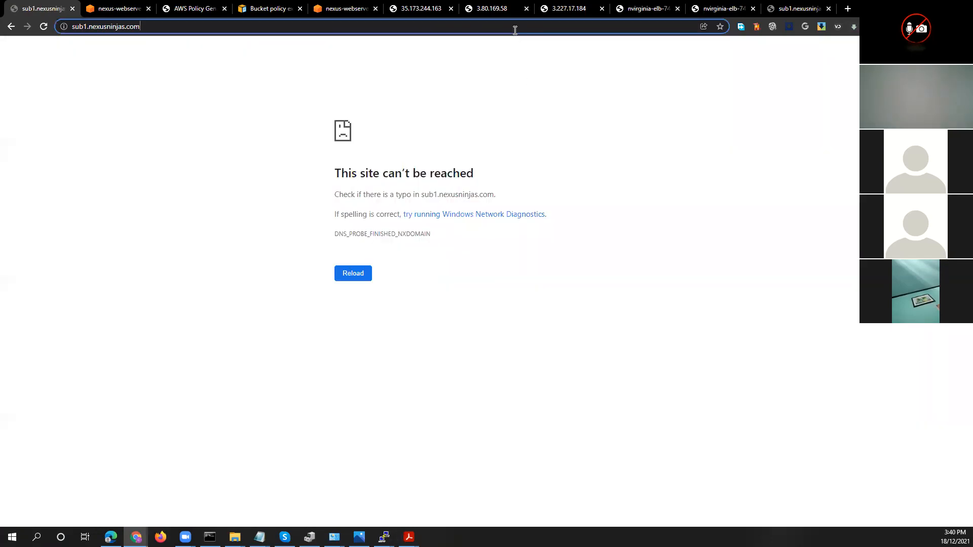
{"action": "key", "text": "Home"}
{"action": "type", "text": "http:"}
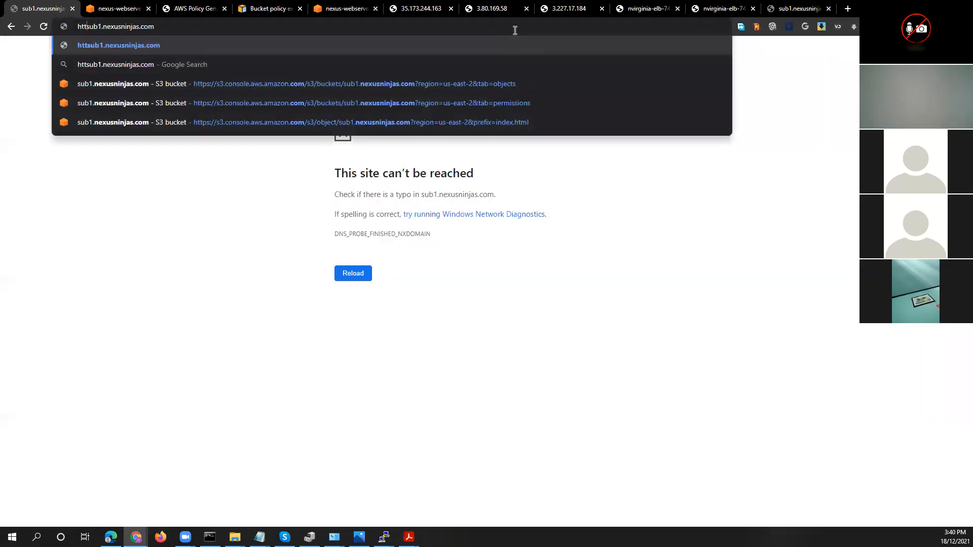
{"action": "type", "text": "s"}
{"action": "key", "text": "BackSpace"}
{"action": "type", "text": "//"}
{"action": "key", "text": "ctrl+a"}
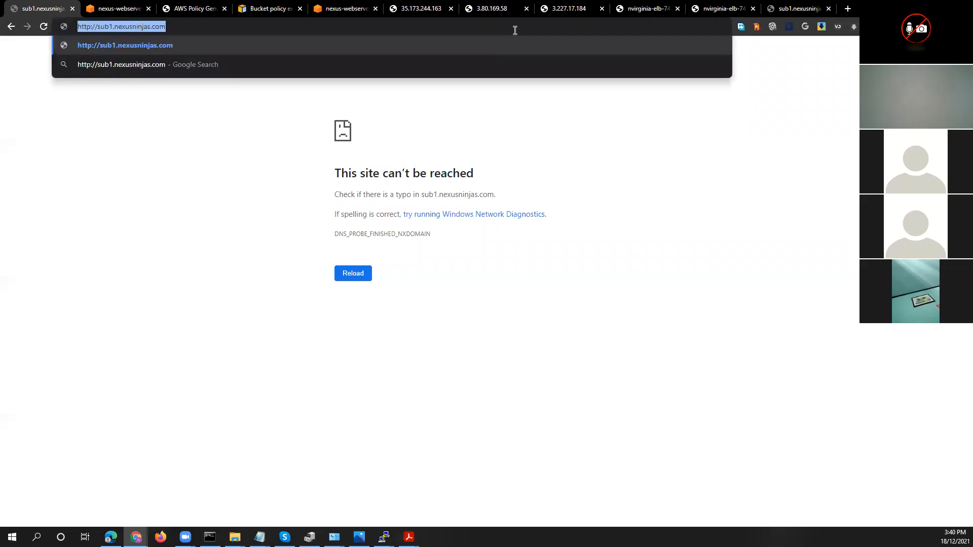
{"action": "key", "text": "Return"}
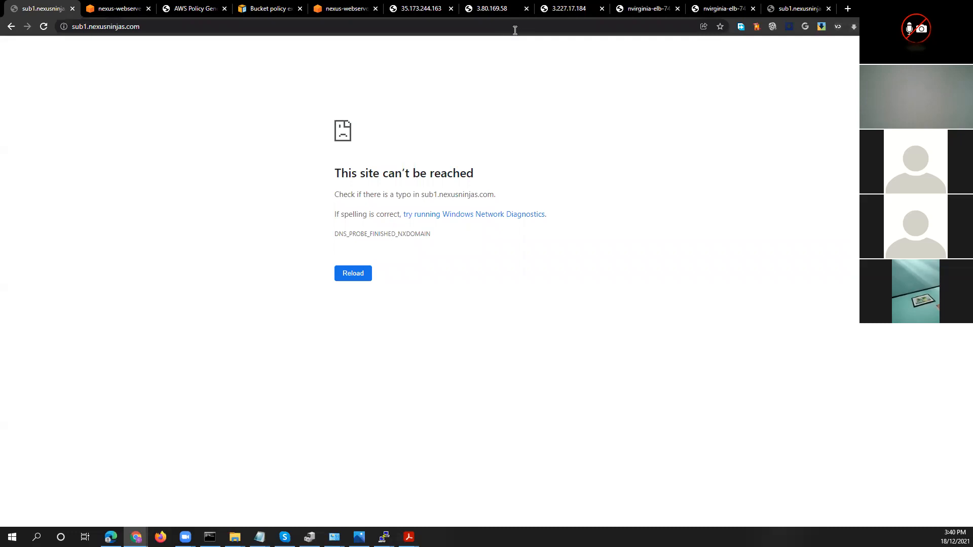
Try to load the heart image at sub1.nexusninjas.com/heart.jpg
{"action": "left_click", "coordinate": [168, 26]}
{"action": "left_click", "coordinate": [168, 27]}
{"action": "type", "text": "/"}
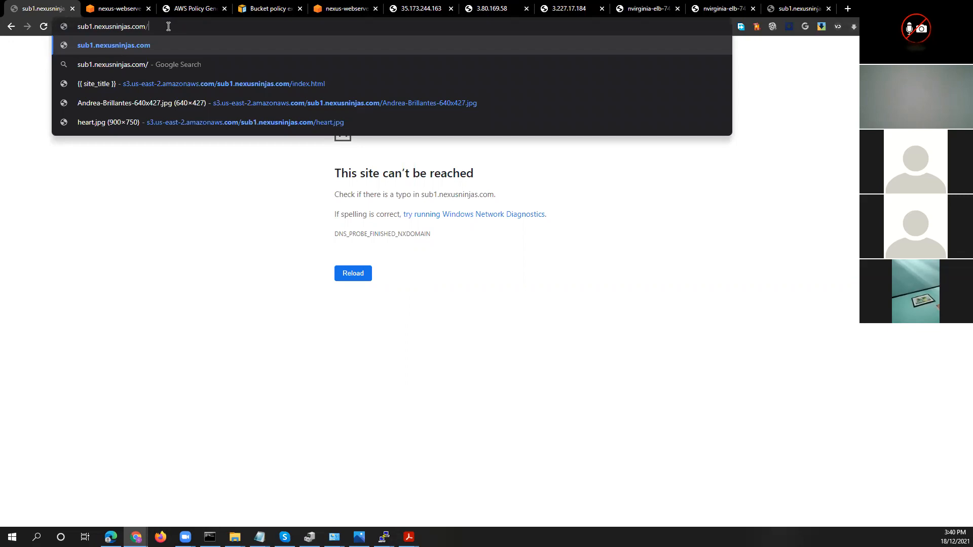
{"action": "type", "text": "heart.jpg"}
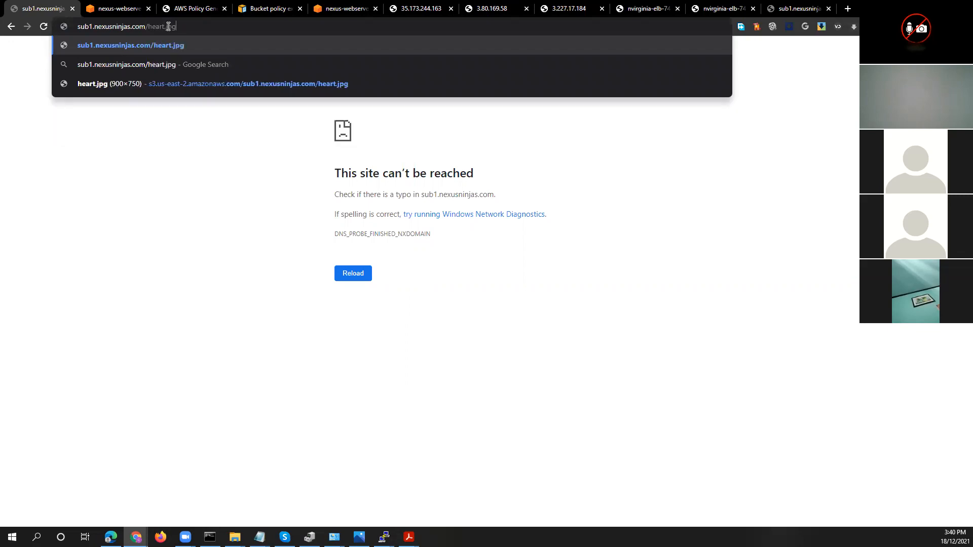
{"action": "key", "text": "Return"}
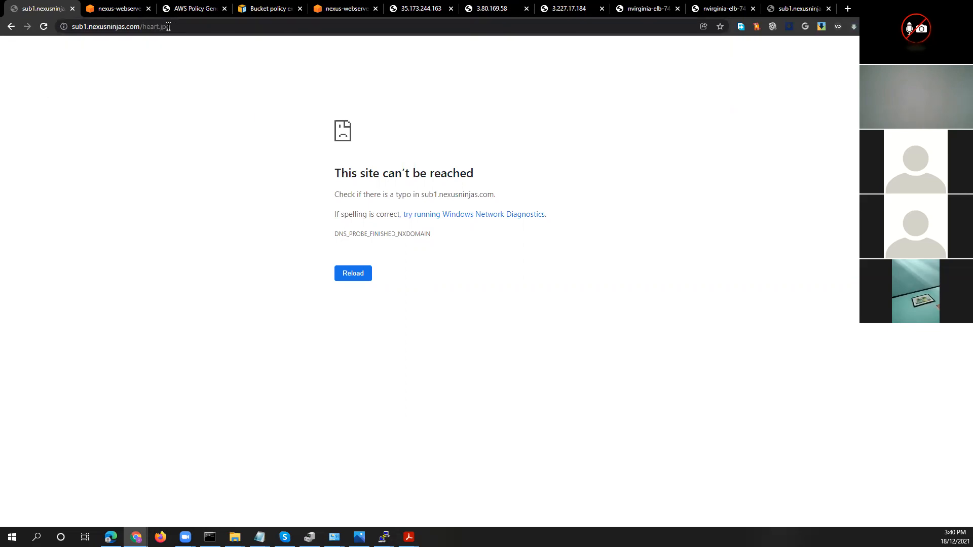
Return to the S3 console's bucket list and open the sub1.nexusninjas.com bucket
{"action": "left_click", "coordinate": [12, 28]}
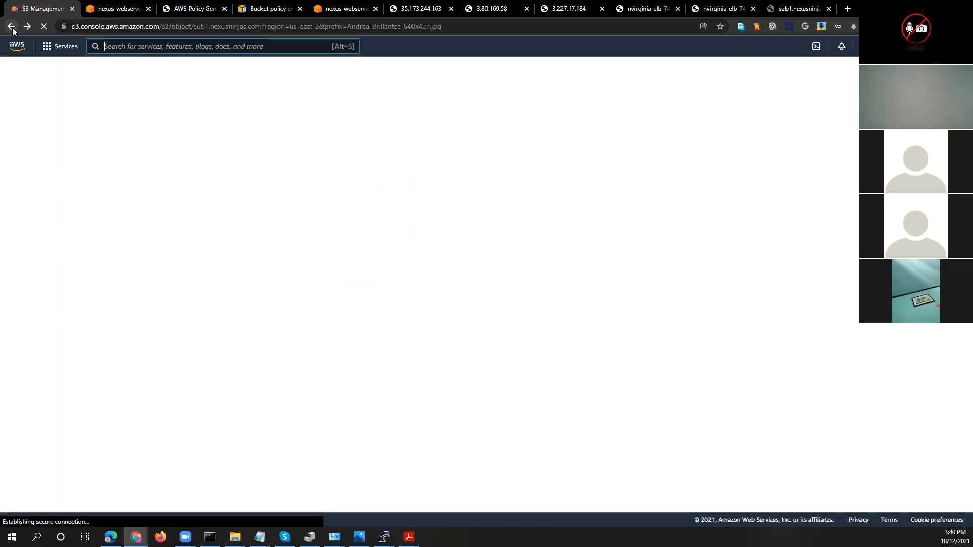
{"action": "left_click", "coordinate": [12, 29]}
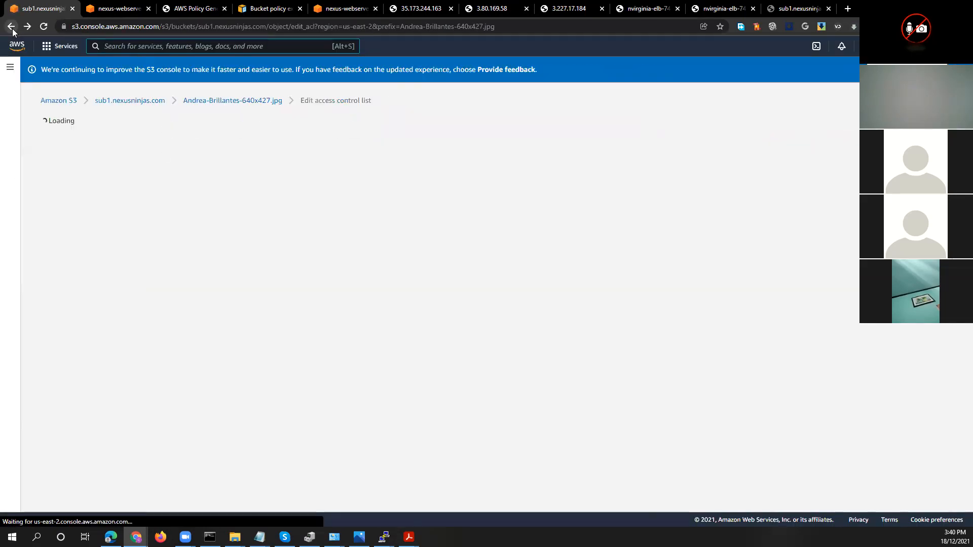
{"action": "left_click", "coordinate": [57, 101]}
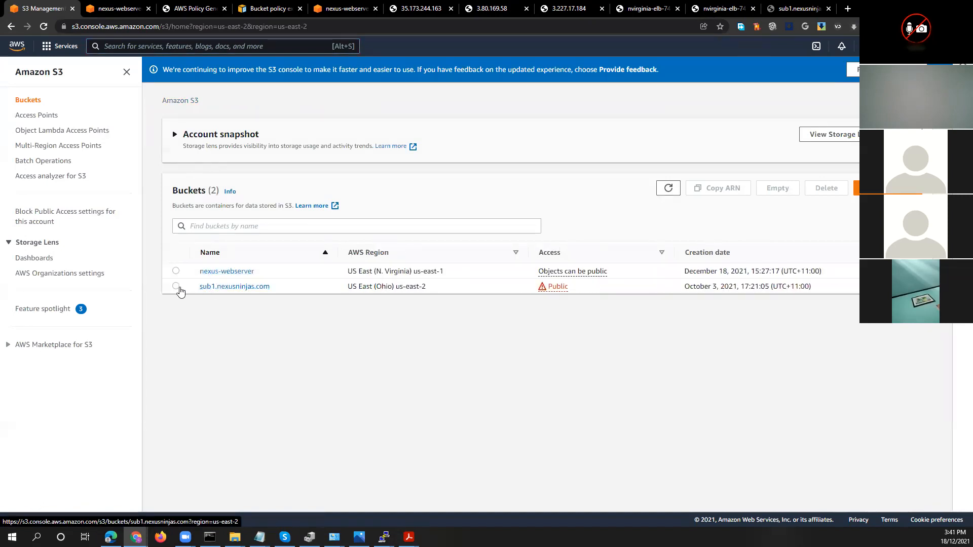
{"action": "left_click", "coordinate": [176, 286]}
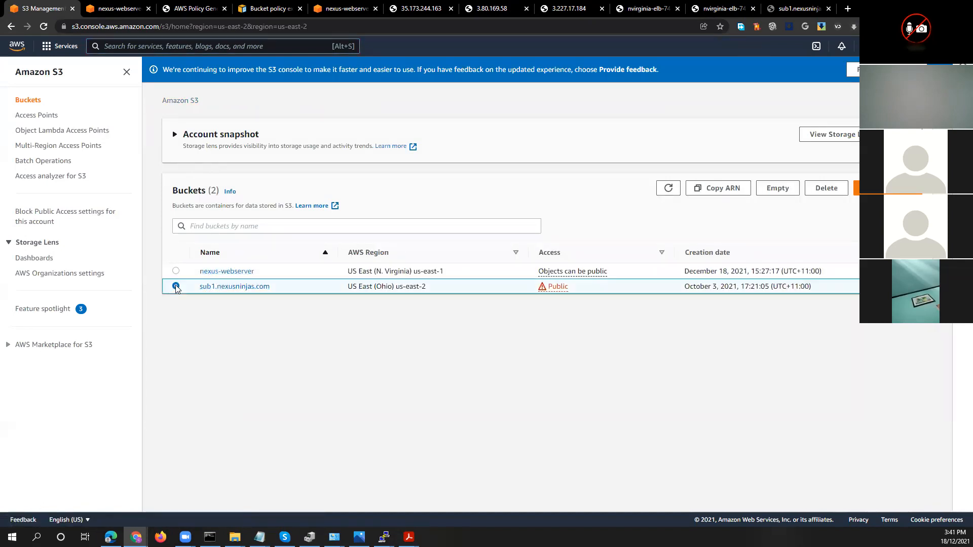
{"action": "left_click", "coordinate": [248, 287]}
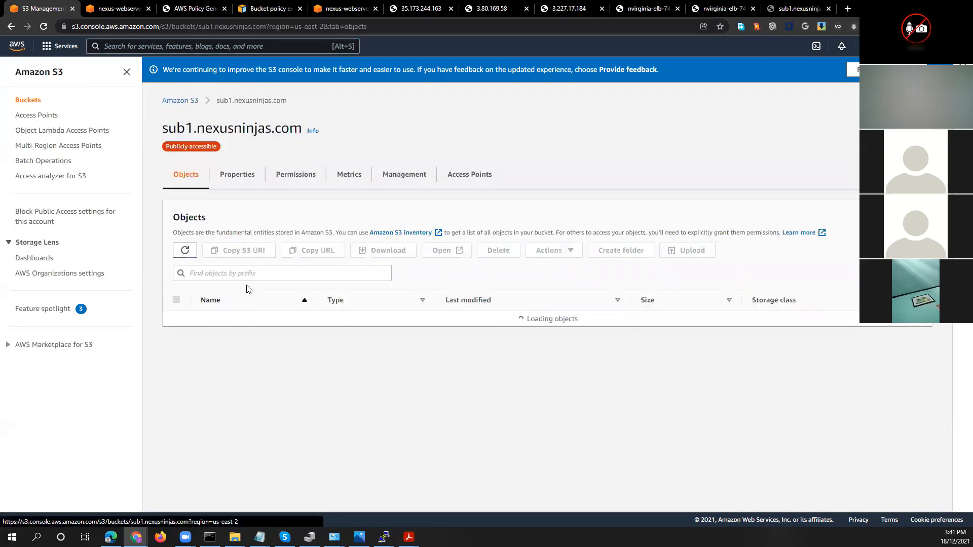
Review the properties and permissions of the sub1.nexusninjas.com bucket, including its bucket policy
{"action": "left_click", "coordinate": [236, 177]}
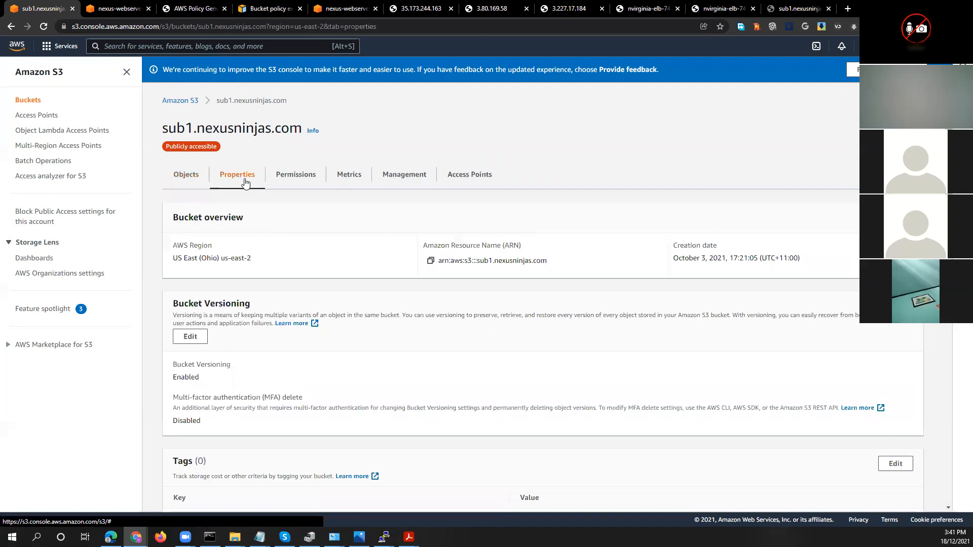
{"action": "scroll", "coordinate": [223, 419], "scroll_direction": "down", "scroll_amount": 5}
{"action": "scroll", "coordinate": [223, 418], "scroll_direction": "up", "scroll_amount": 5}
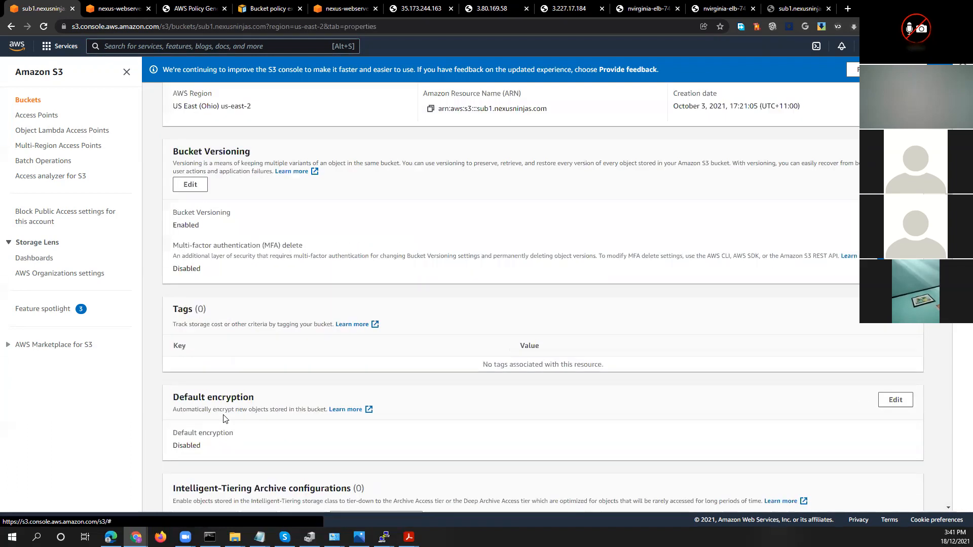
{"action": "left_click", "coordinate": [299, 177]}
{"action": "scroll", "coordinate": [299, 237], "scroll_direction": "down", "scroll_amount": 6}
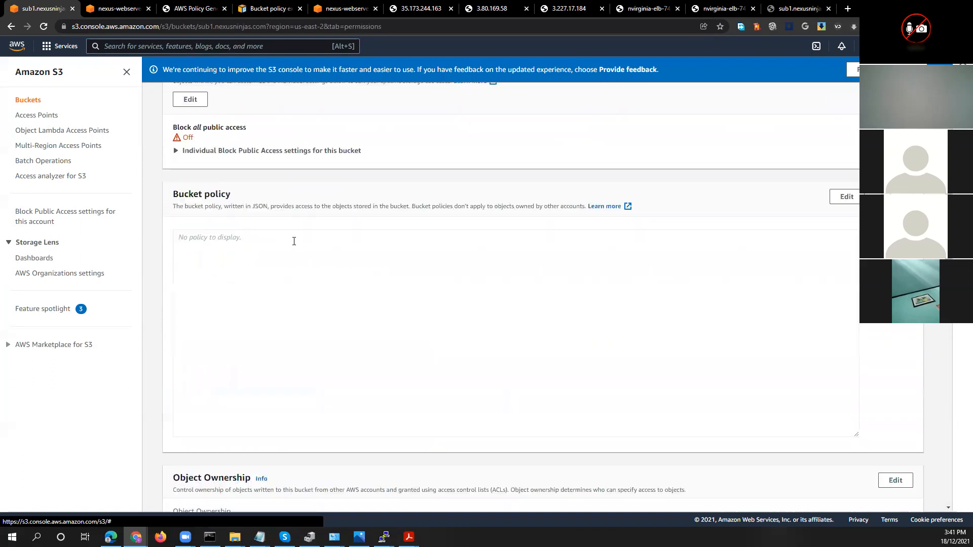
{"action": "scroll", "coordinate": [289, 235], "scroll_direction": "up", "scroll_amount": 6}
Open the bucket's index.html through its object URL and inspect the web page and its address
{"action": "left_click", "coordinate": [185, 174]}
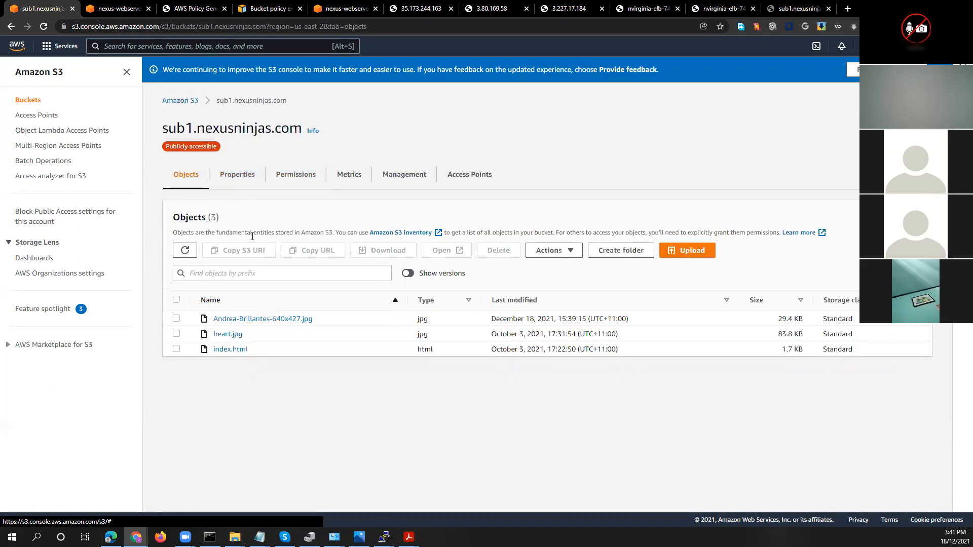
{"action": "left_click", "coordinate": [236, 351]}
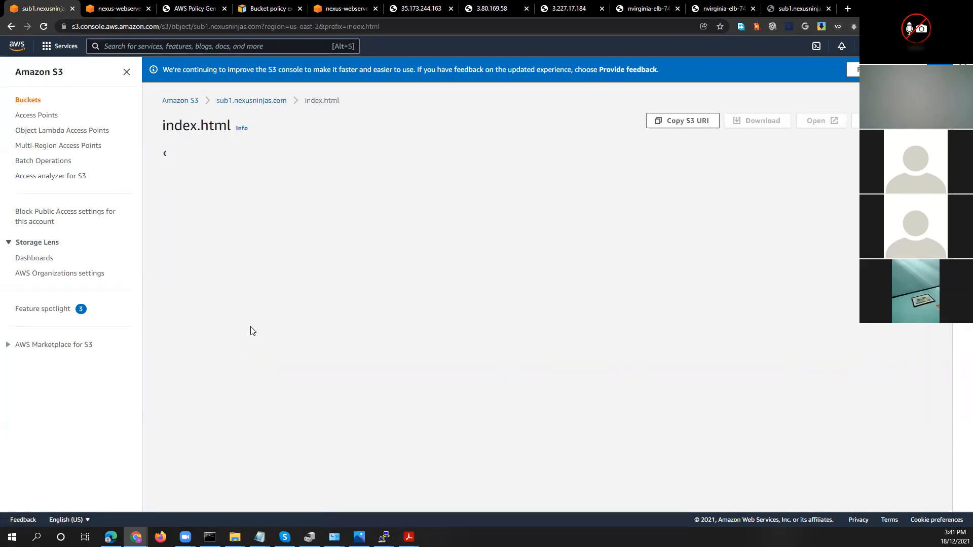
{"action": "left_click", "coordinate": [598, 362]}
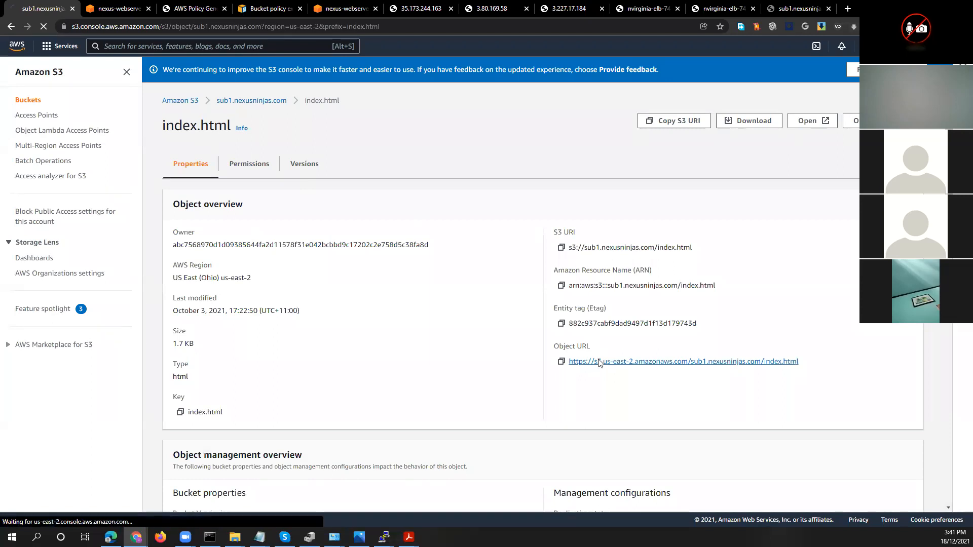
{"action": "scroll", "coordinate": [456, 354], "scroll_direction": "down", "scroll_amount": 1}
{"action": "scroll", "coordinate": [349, 365], "scroll_direction": "up", "scroll_amount": 1}
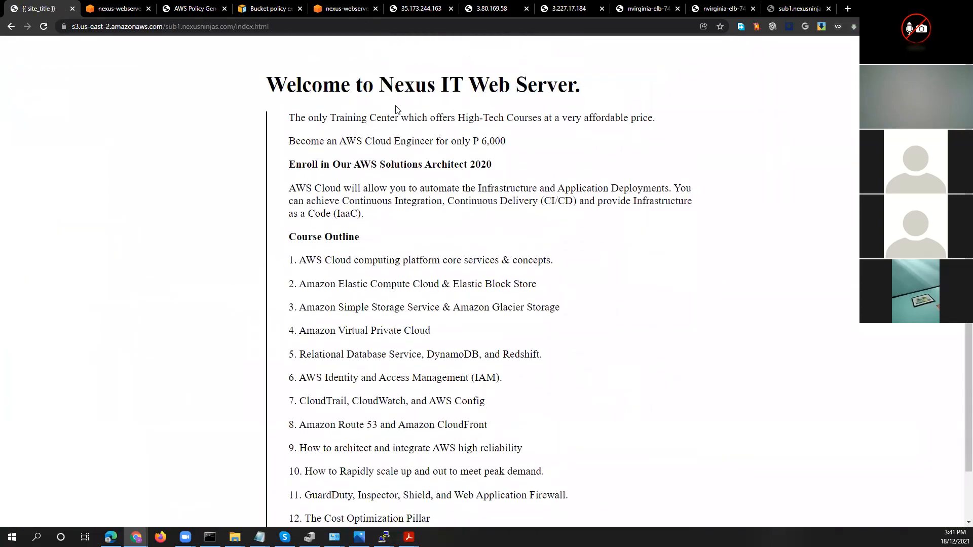
{"action": "scroll", "coordinate": [354, 336], "scroll_direction": "down", "scroll_amount": 1}
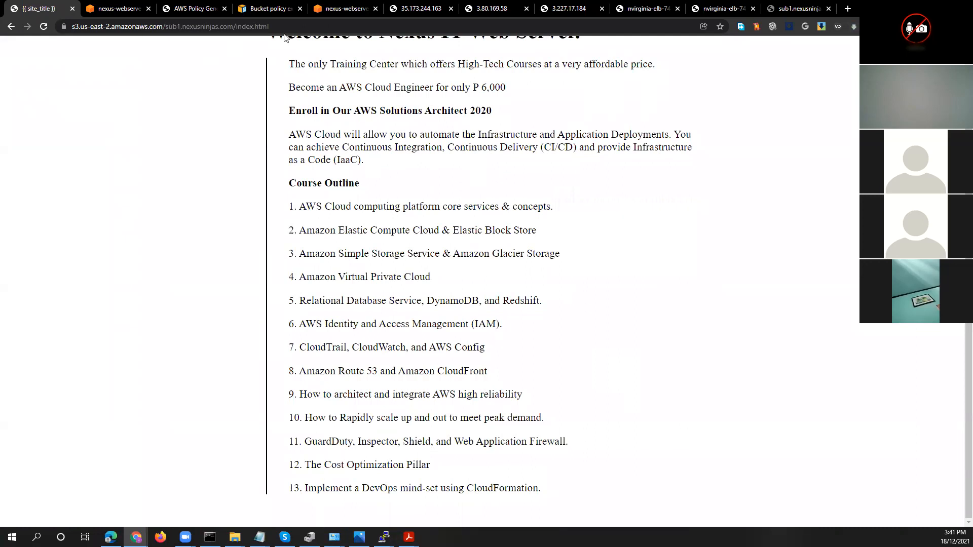
{"action": "left_click", "coordinate": [243, 26]}
{"action": "left_click", "coordinate": [144, 28]}
{"action": "left_click_drag", "start_coordinate": [131, 25], "coordinate": [186, 24]}
Switch to Lab 3 - S3.pdf in Adobe Acrobat and look up the URL format for accessing a website in a bucket
{"action": "left_click", "coordinate": [409, 536]}
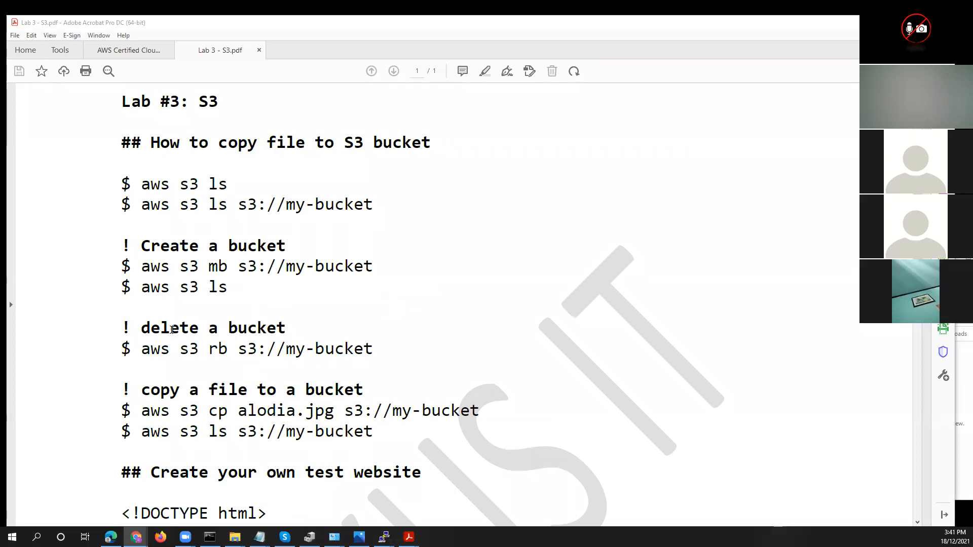
{"action": "scroll", "coordinate": [171, 330], "scroll_direction": "down", "scroll_amount": 2}
{"action": "scroll", "coordinate": [226, 360], "scroll_direction": "down", "scroll_amount": 20}
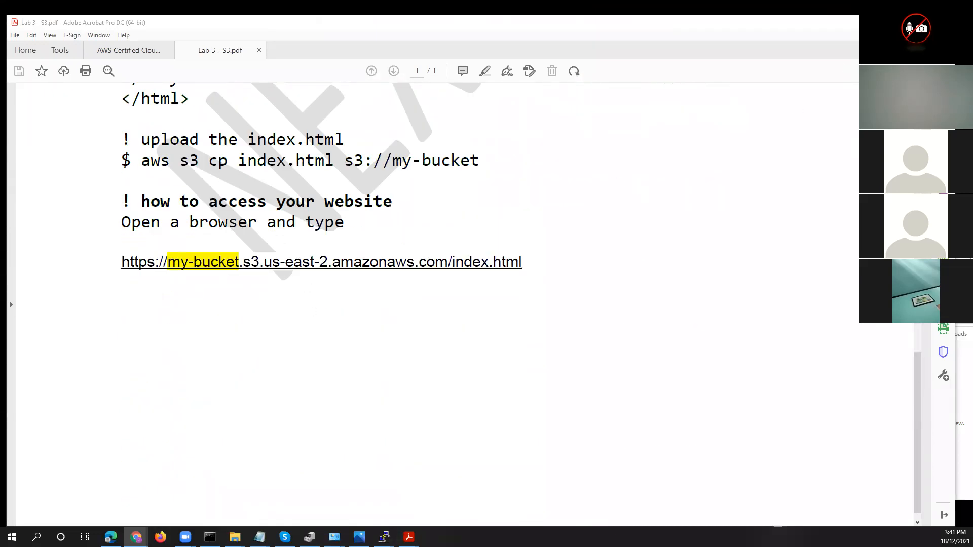
{"action": "left_click", "coordinate": [943, 22]}
{"action": "left_click", "coordinate": [425, 297]}
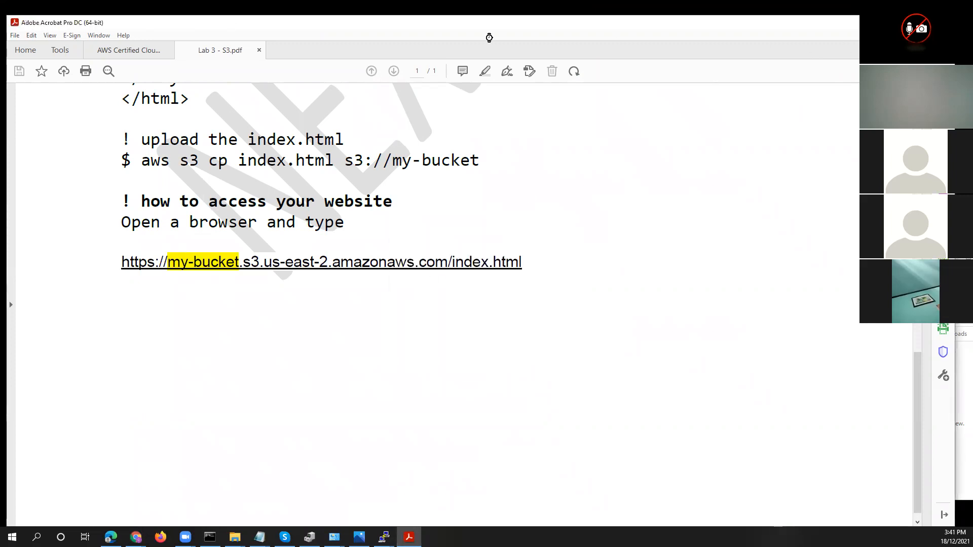